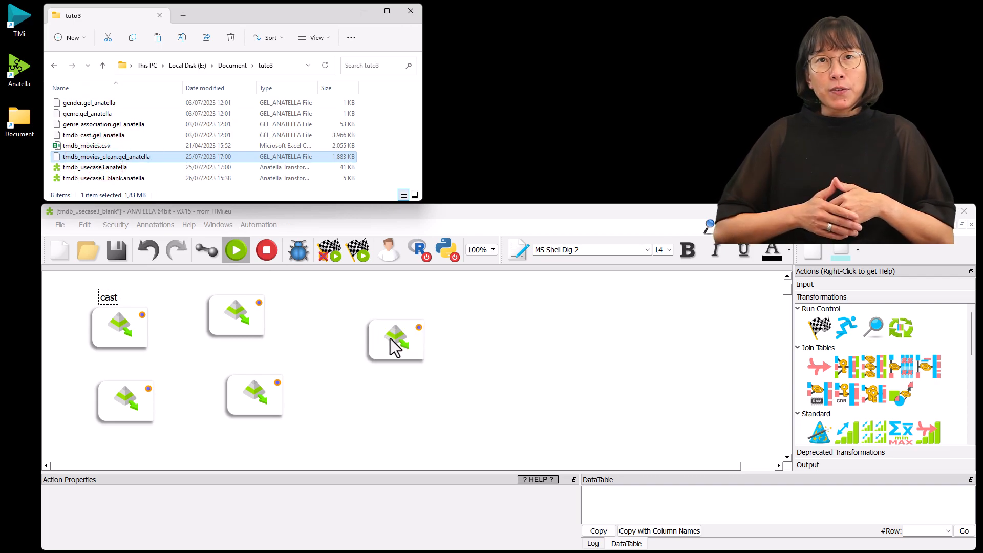
Inspect the reader box for tmdb_movies_clean.gel_anatella and the output of the box that creates that file.
left_click(390, 339)
scroll(395, 336, "up", 2)
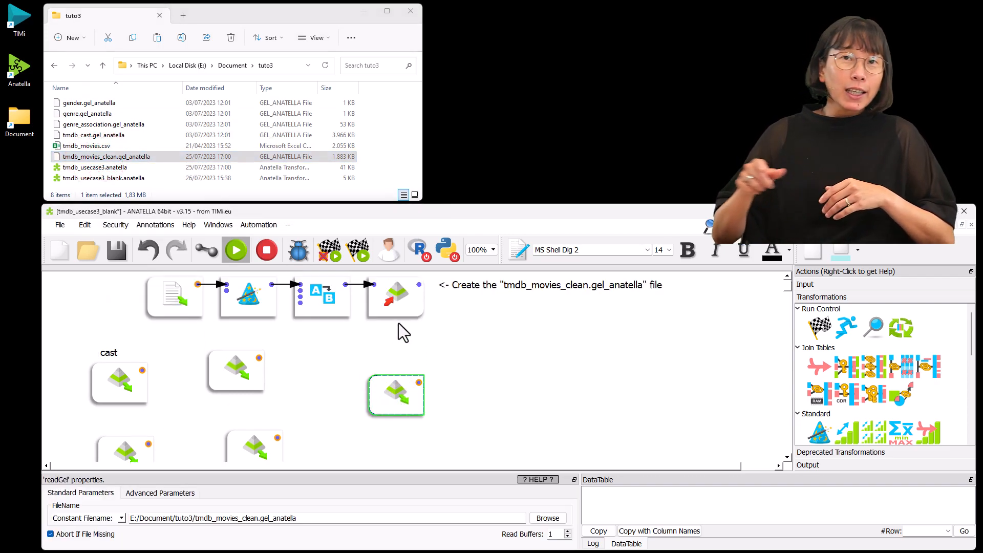
left_click(419, 283)
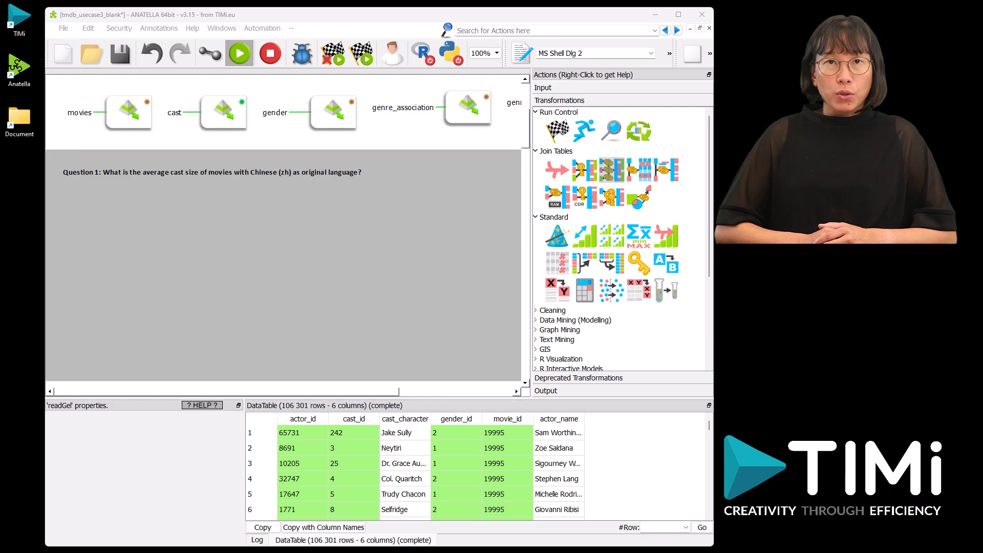
Preview the output data of the movies and cast reader boxes.
left_click(130, 119)
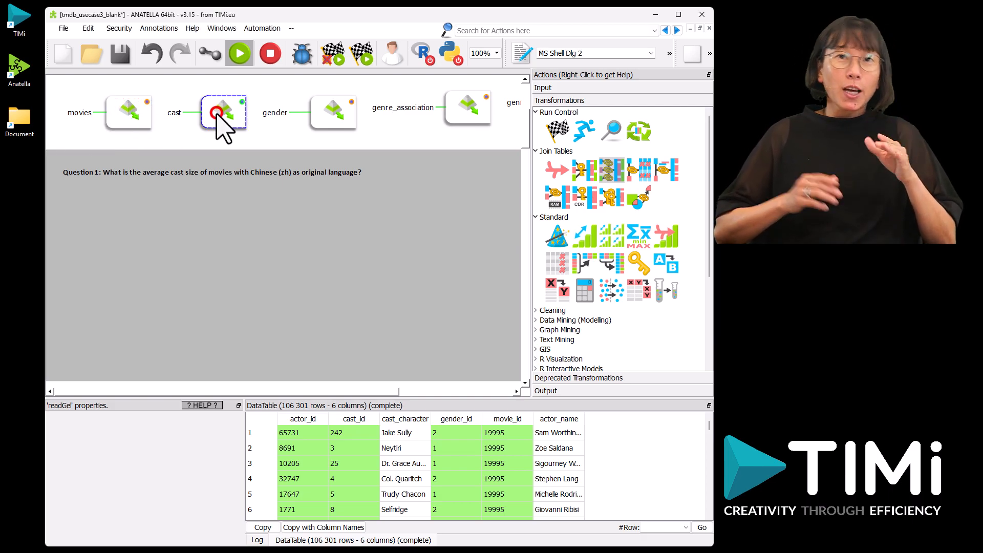
left_click(143, 102)
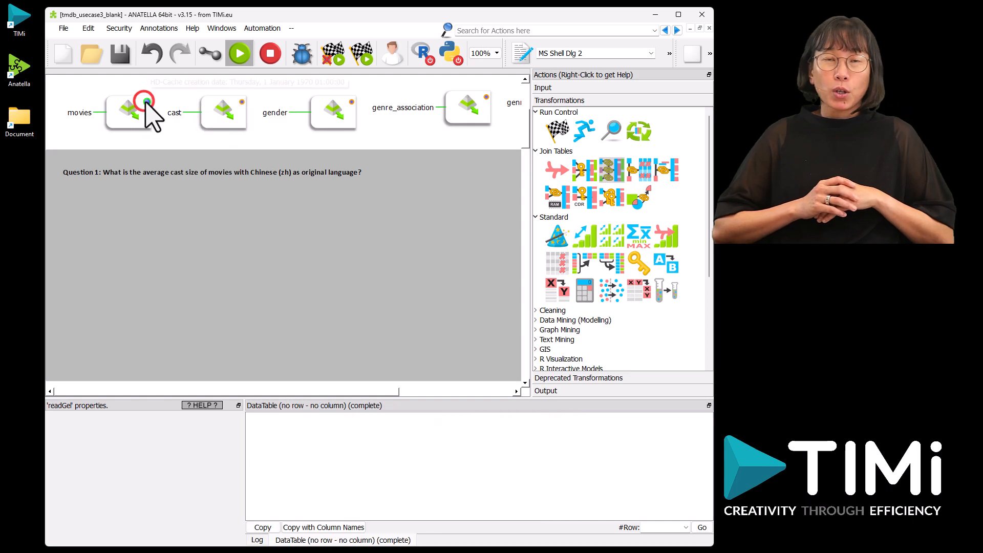
left_click(241, 101)
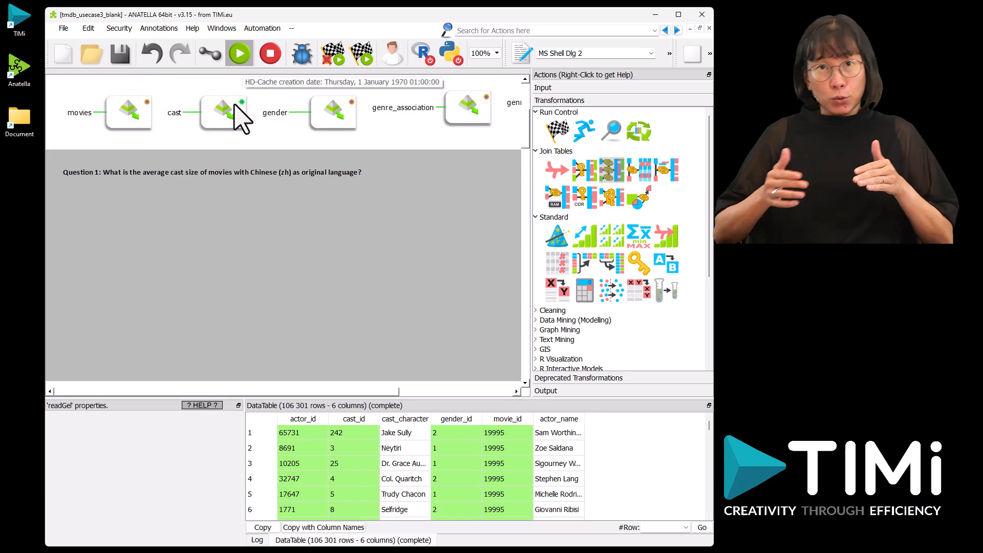
Move the movies and cast reader boxes into the Question 1 area and preview both tables.
left_click_drag(129, 115, 134, 245)
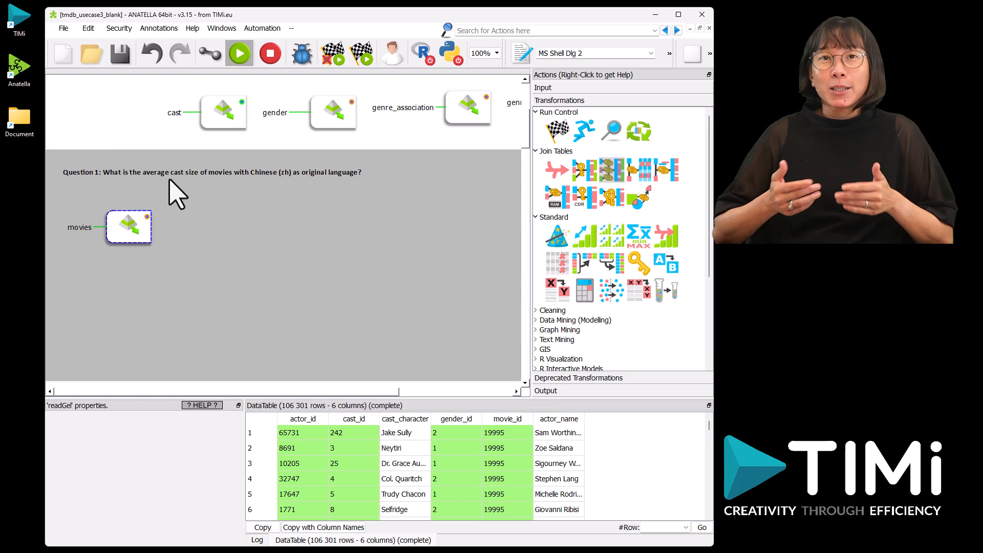
left_click_drag(221, 117, 124, 293)
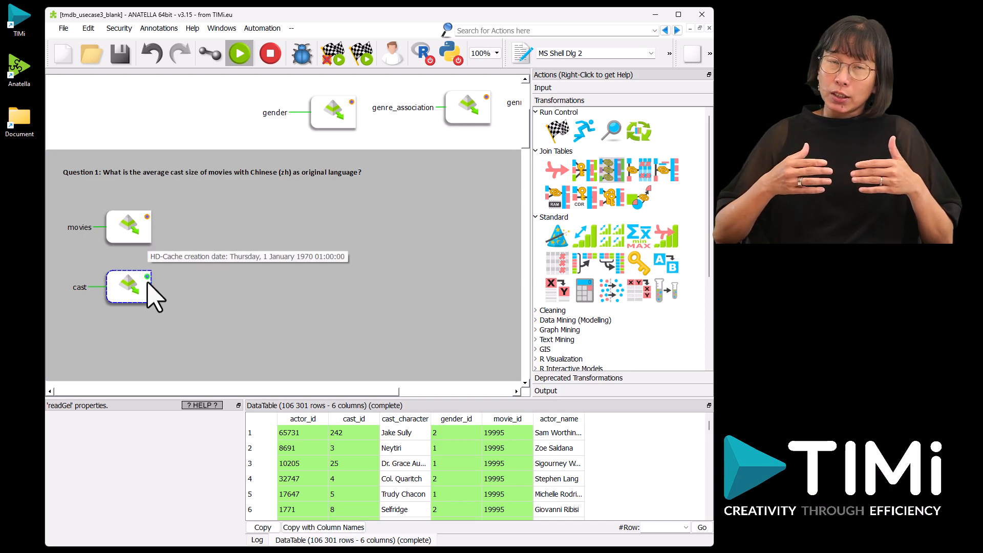
left_click(148, 217)
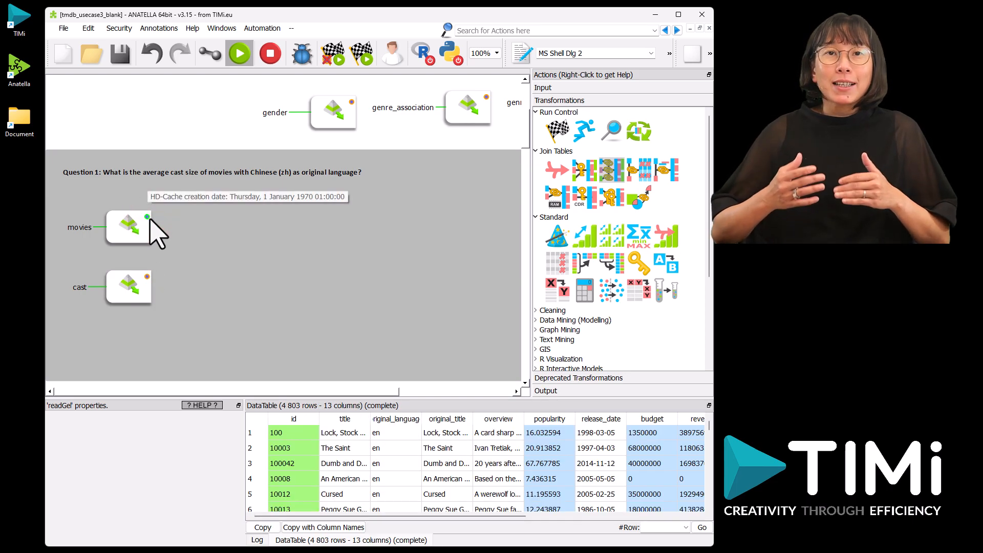
left_click(148, 277)
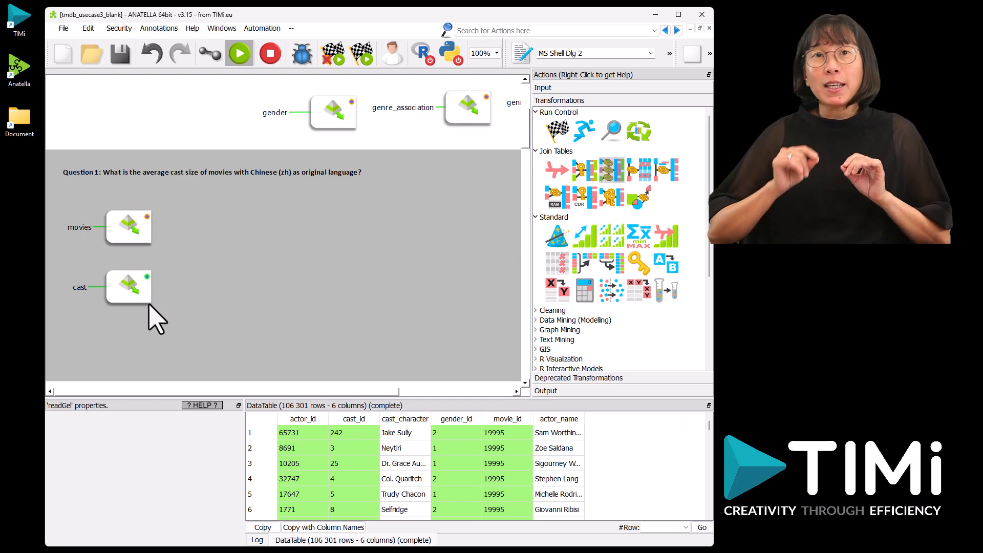
Swap the two reader boxes in the Question 1 area so that cast sits above movies.
left_click_drag(125, 220, 125, 336)
left_click_drag(121, 285, 123, 231)
left_click_drag(126, 334, 126, 287)
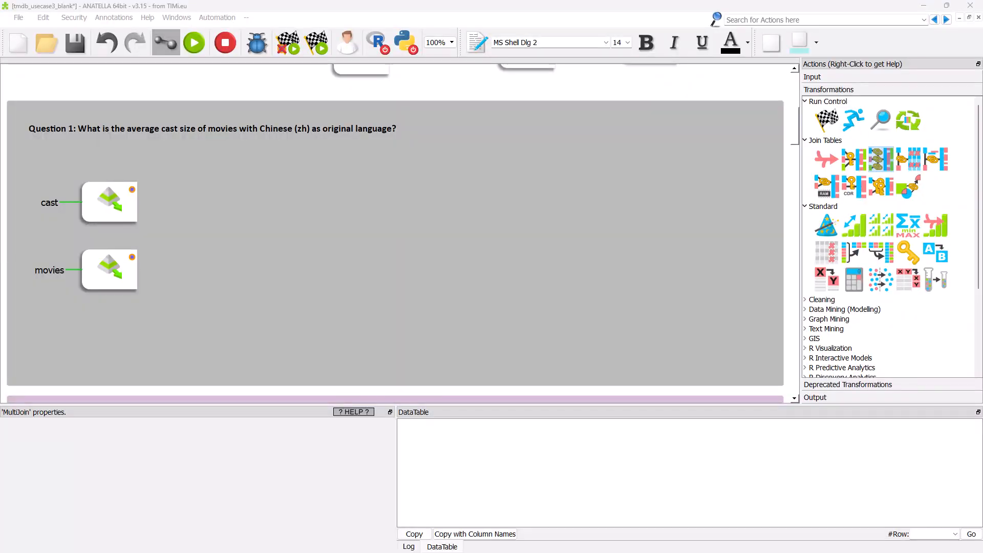
Add a MultiJoin box fed by cast as master and movies as slave, and give it one join.
left_click_drag(854, 169, 186, 186)
left_click_drag(130, 256, 190, 192)
left_click(211, 198)
left_click(307, 425)
Set the join's foreign key in the master table to movie_id and its primary key in the slave table to id.
left_click(47, 455)
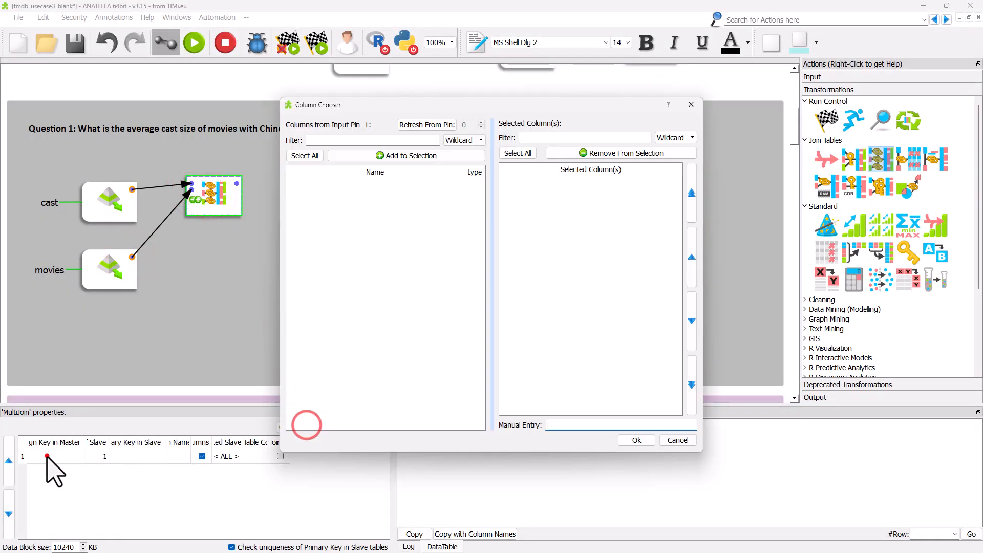
left_click(429, 126)
double_click(318, 248)
left_click(636, 440)
left_click(148, 457)
left_click(428, 125)
double_click(307, 185)
left_click(637, 441)
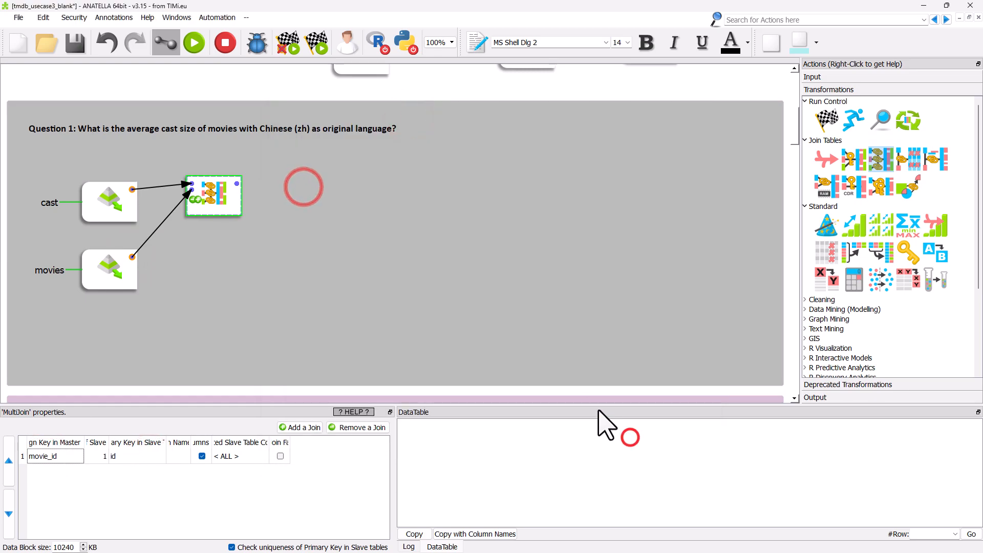
Run the MultiJoin output to preview the joined table and align the box with the cast reader.
left_click(194, 45)
left_click(237, 183)
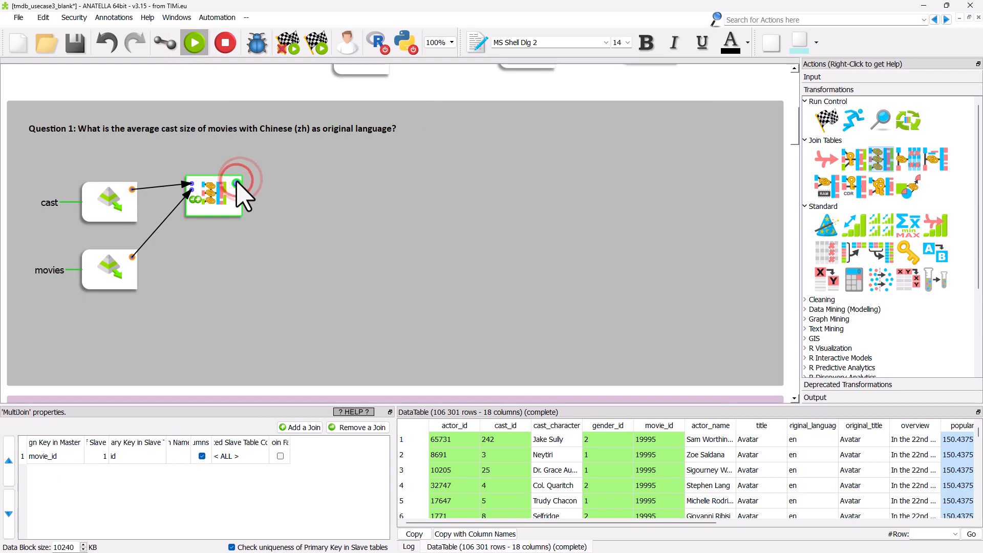
left_click_drag(225, 205, 225, 214)
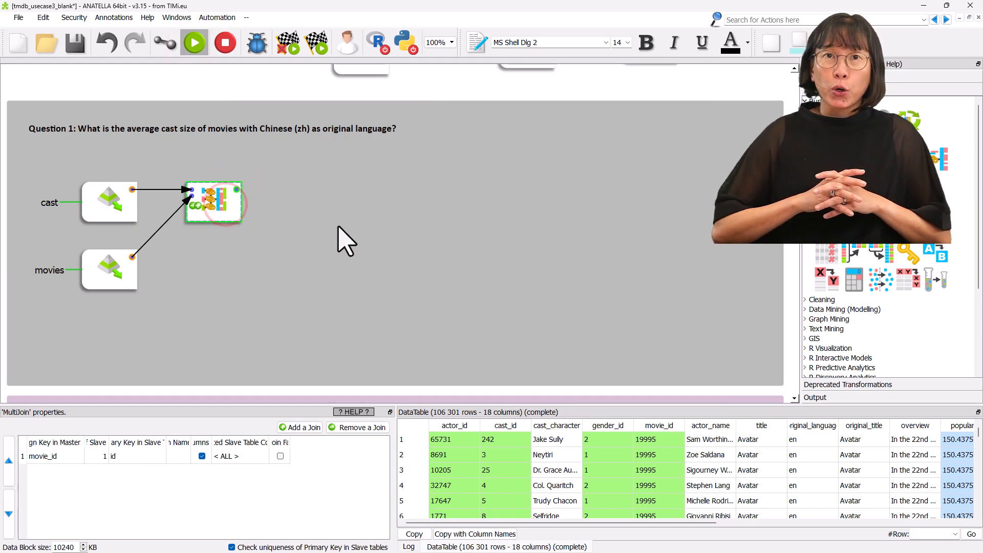
Add a FilterRows box after the MultiJoin and add original_language as its expression variable.
left_click_drag(890, 289, 290, 200)
left_click(294, 201)
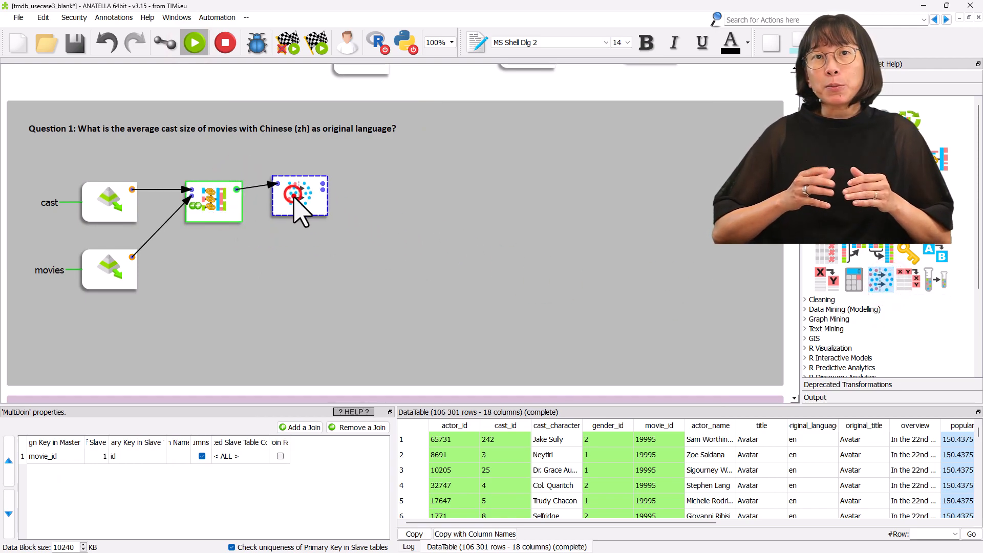
left_click(124, 439)
left_click(431, 125)
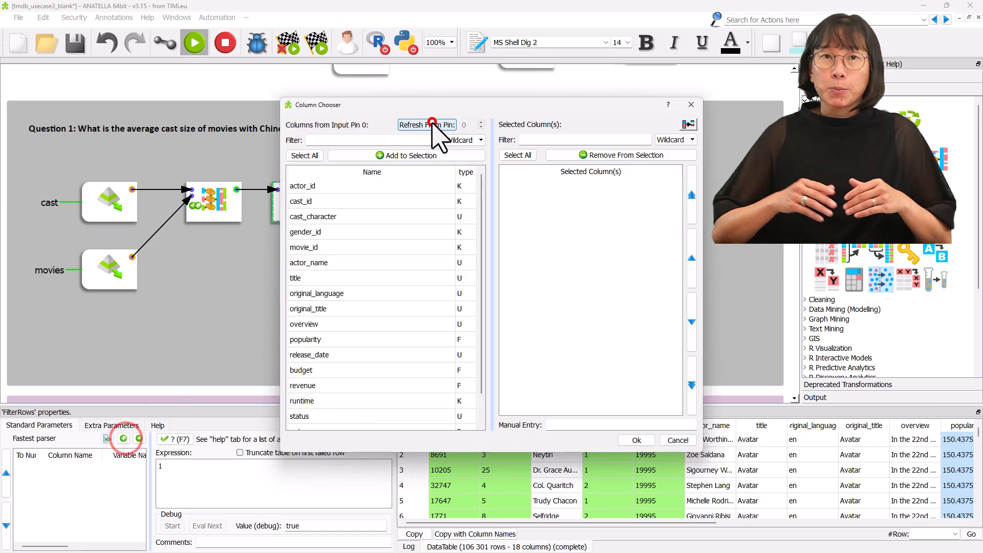
left_click(329, 293)
double_click(330, 293)
left_click(637, 440)
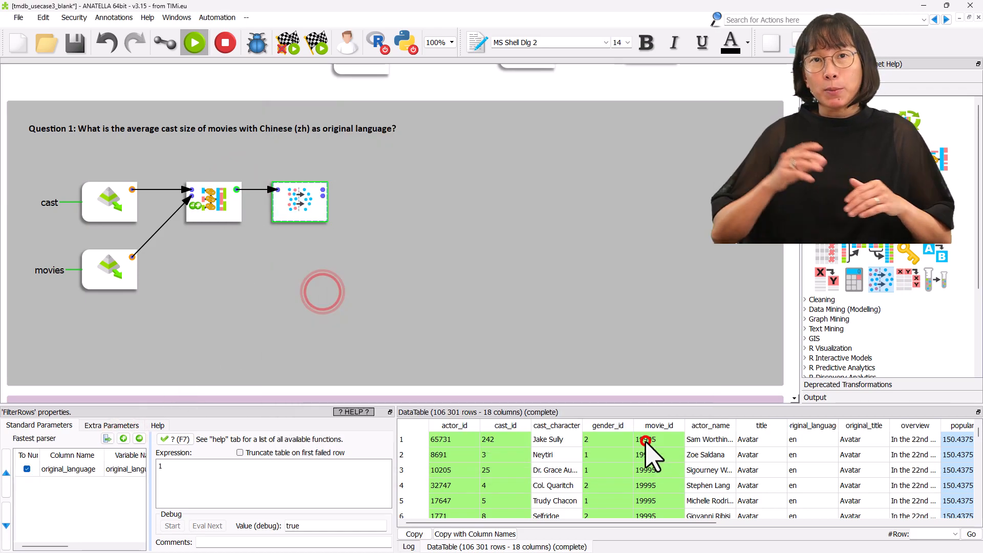
Disable numeric conversion for original_language, set the filter expression to original_language = "zh", and run the matching-rows output.
left_click(26, 469)
double_click(202, 471)
type("original_language = \"zh\"")
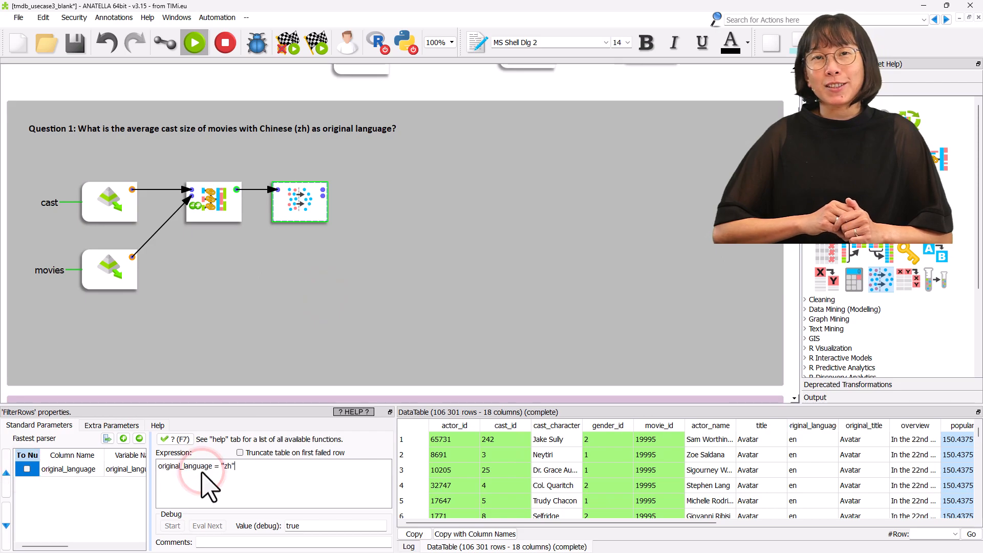
left_click(322, 190)
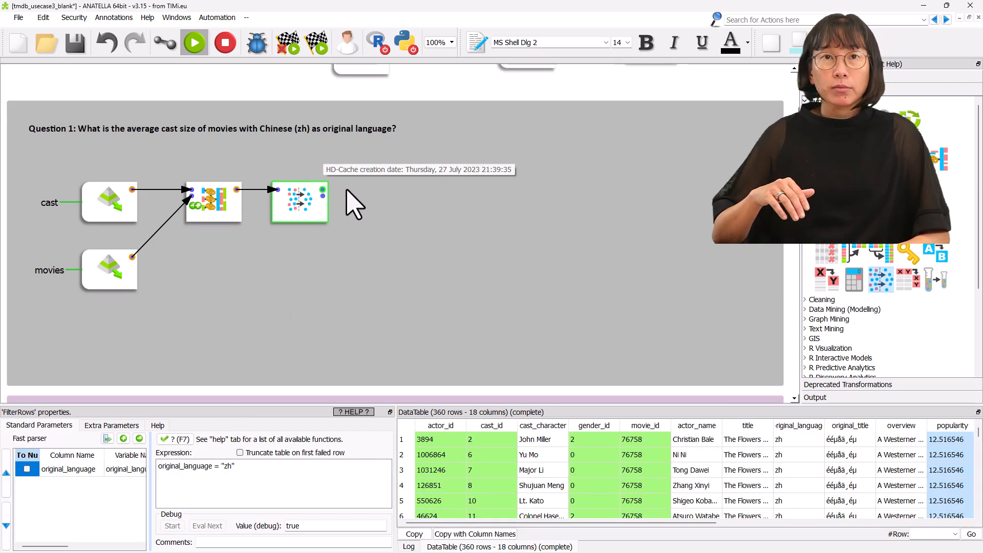
Add an aggregate box after the filter that counts rows grouped by movie_id, and run its output.
left_click_drag(900, 229, 363, 189)
left_click(385, 200)
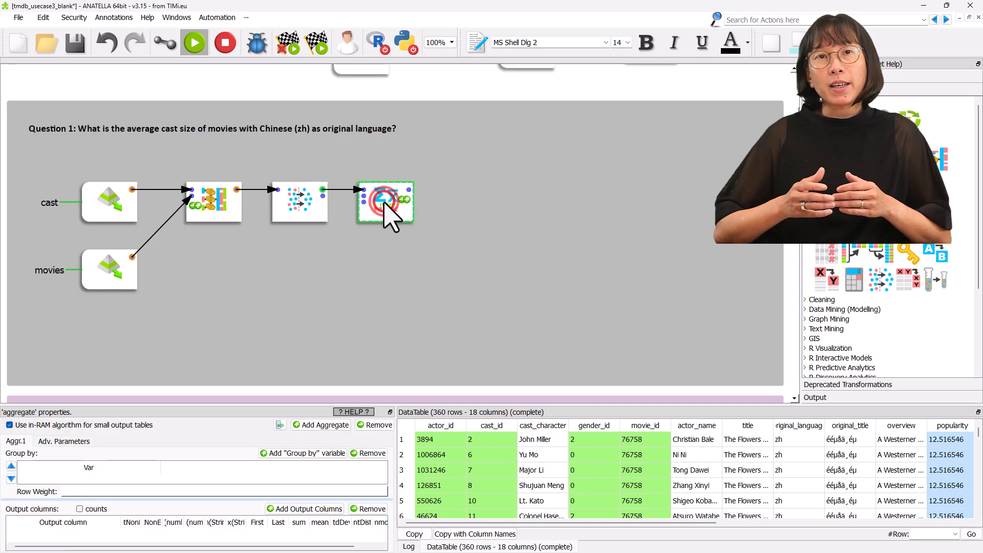
left_click(280, 454)
left_click(423, 124)
double_click(304, 247)
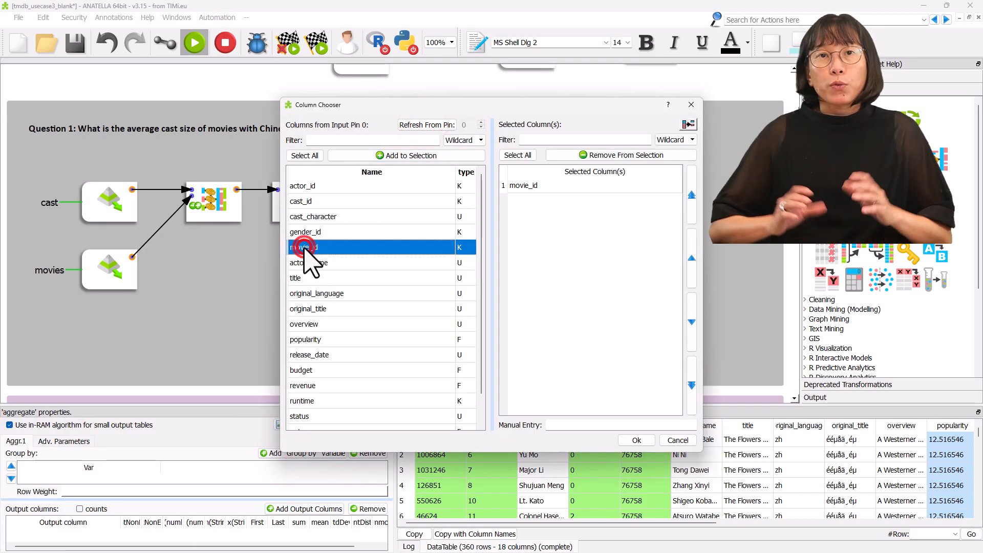
left_click(634, 441)
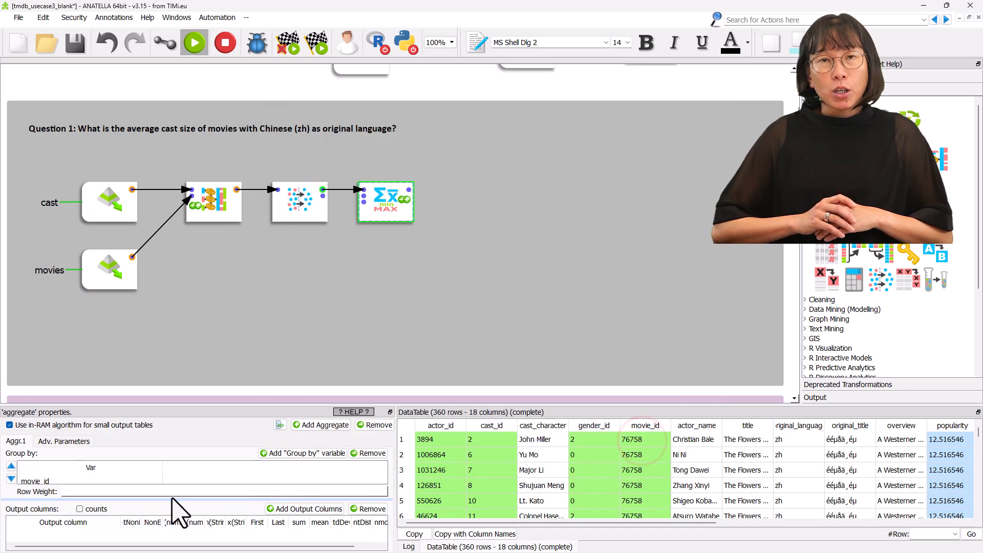
left_click(408, 190)
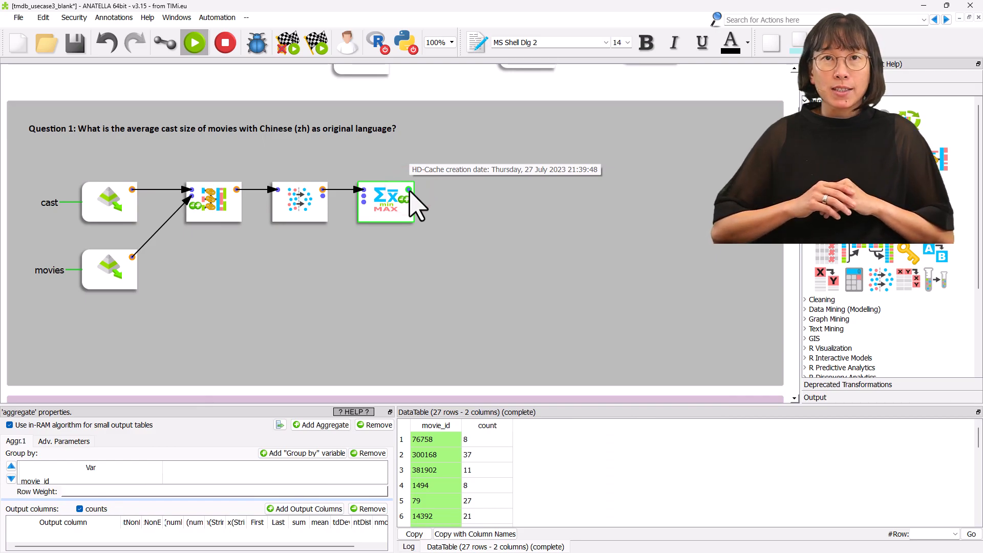
Add a second aggregate box after the first that computes the mean of count, and run its output.
left_click_drag(817, 256, 447, 193)
left_click(471, 202)
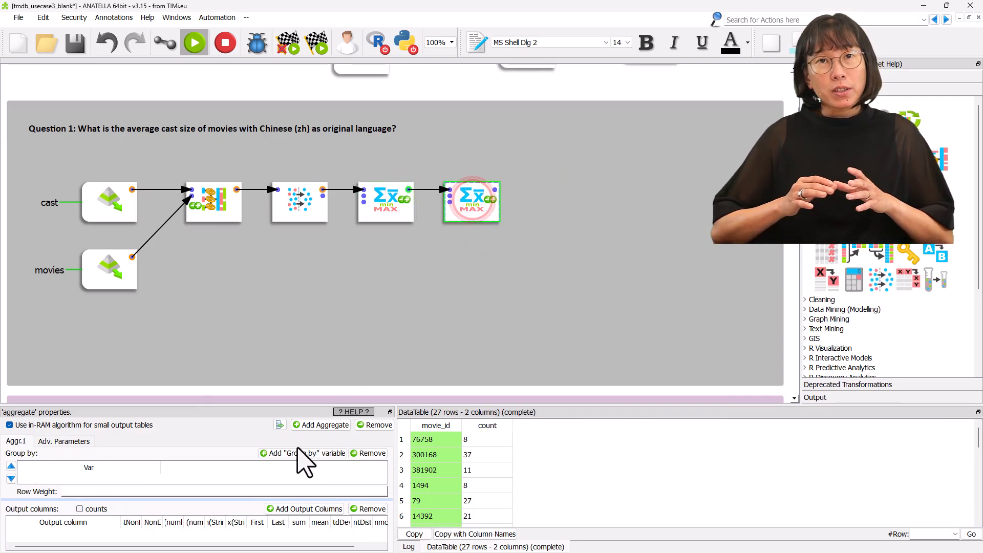
left_click(312, 509)
left_click(427, 124)
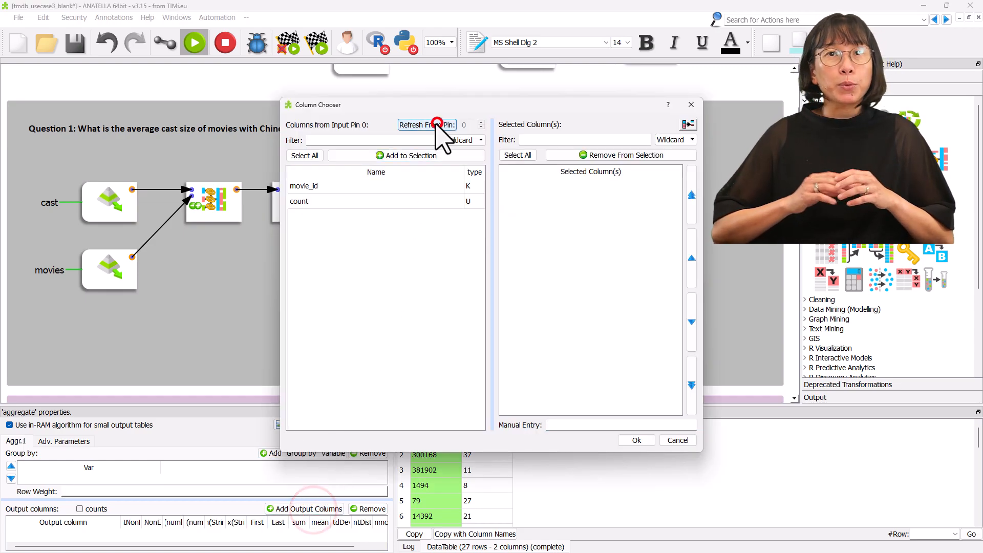
left_click(352, 200)
double_click(367, 200)
left_click(636, 440)
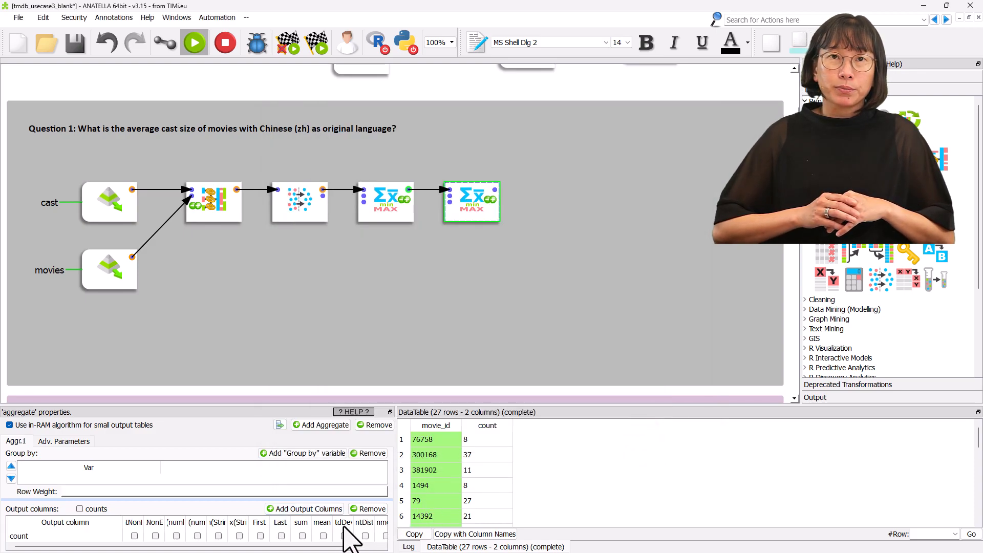
left_click(323, 535)
left_click(494, 189)
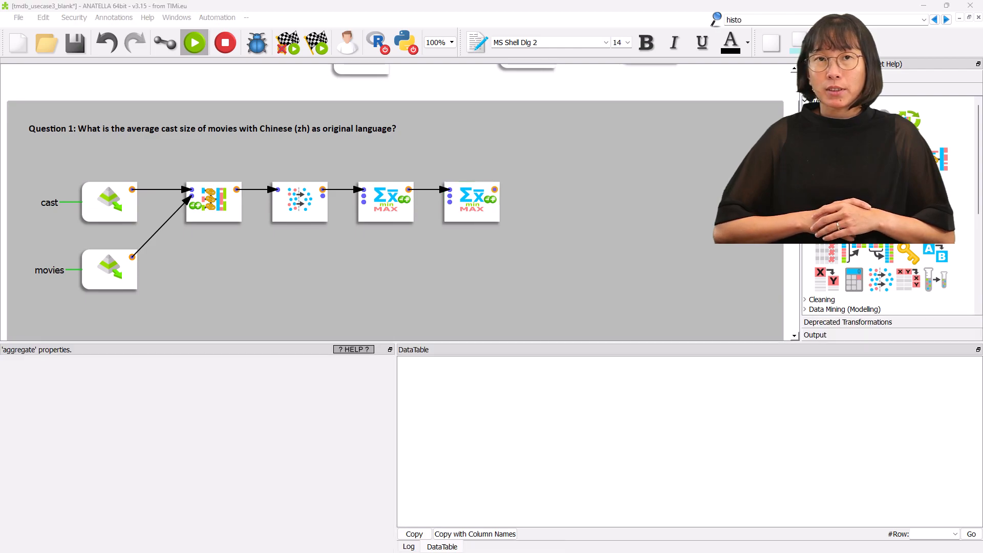
Add an aggregate box directly after the MultiJoin that counts rows grouped by movie_id and original_language, and run its output.
left_click_drag(906, 233, 297, 256)
left_click(301, 268)
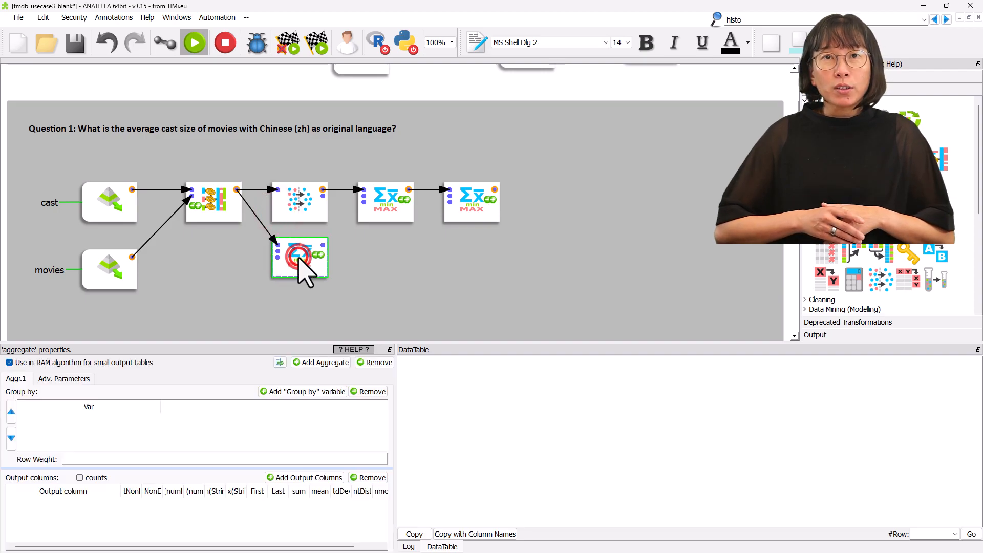
left_click(314, 394)
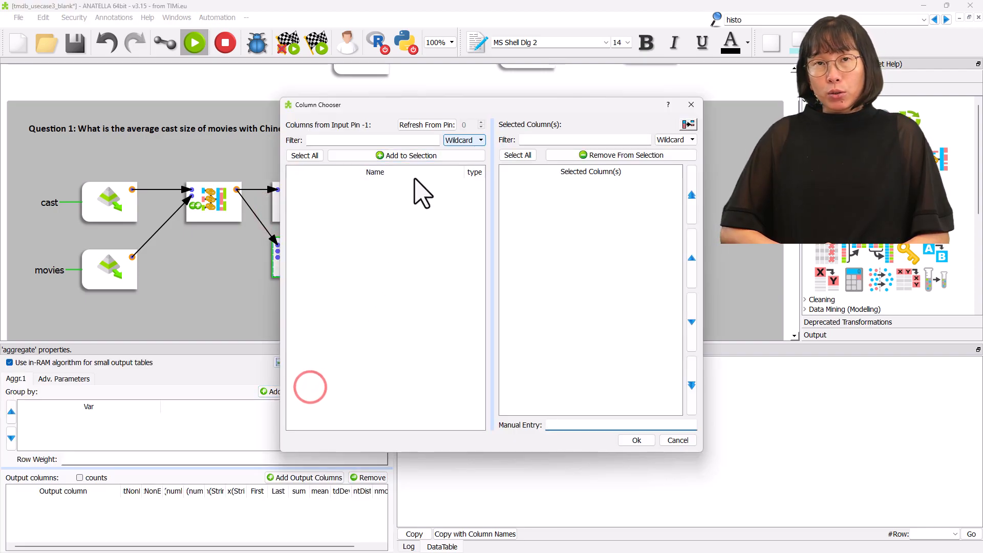
left_click(440, 125)
double_click(306, 246)
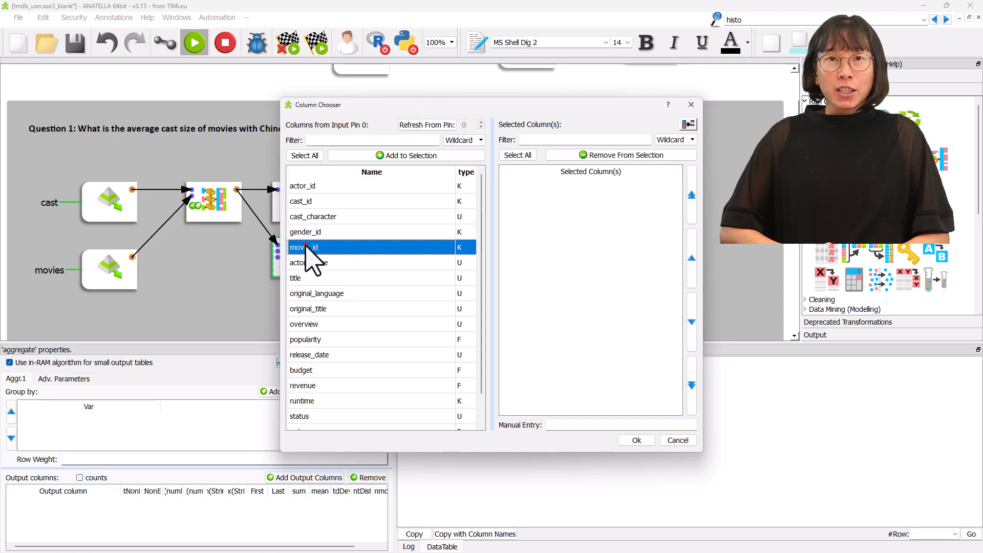
double_click(309, 292)
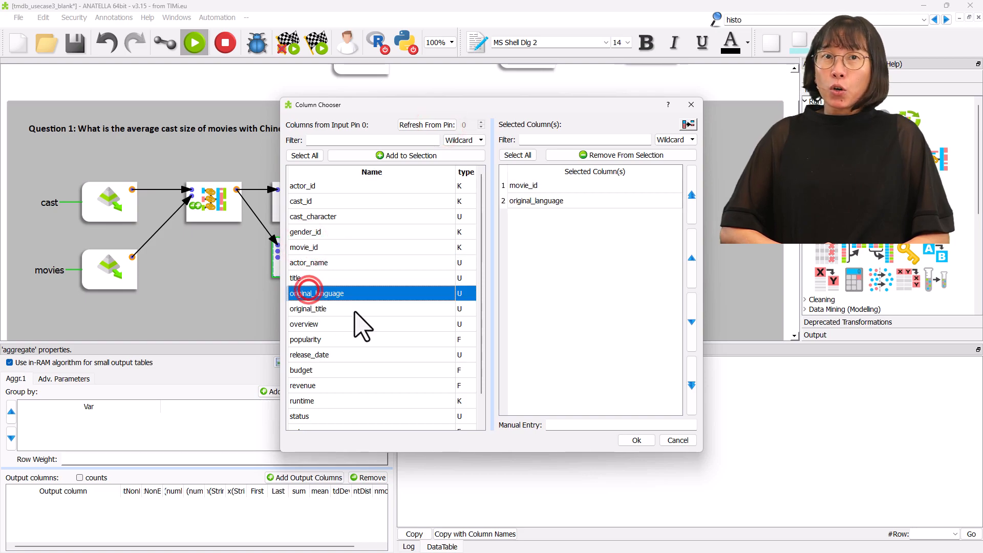
left_click(637, 439)
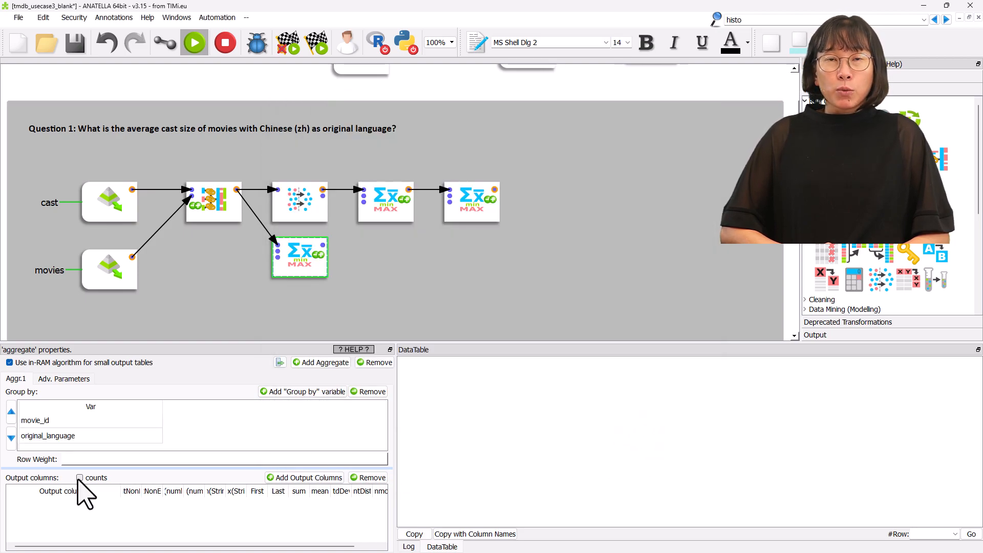
left_click(323, 246)
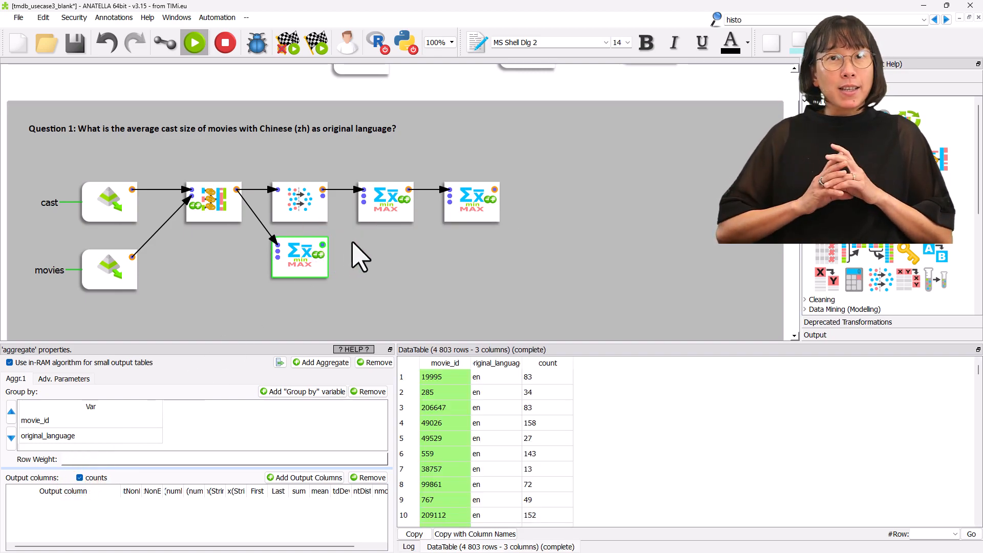
Add a second aggregate box after the lower aggregate in Question 1 and group it by original_language.
left_click_drag(822, 229, 364, 242)
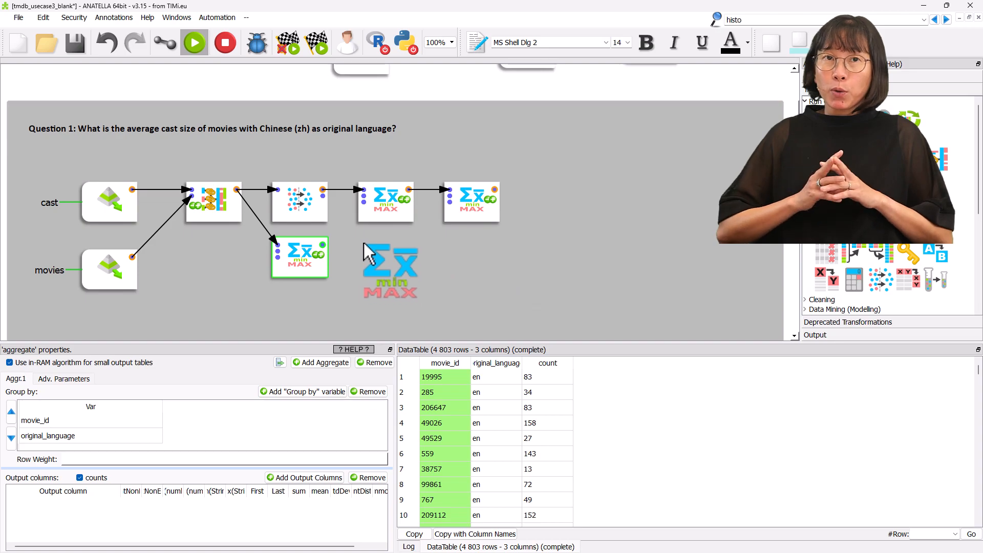
left_click(388, 245)
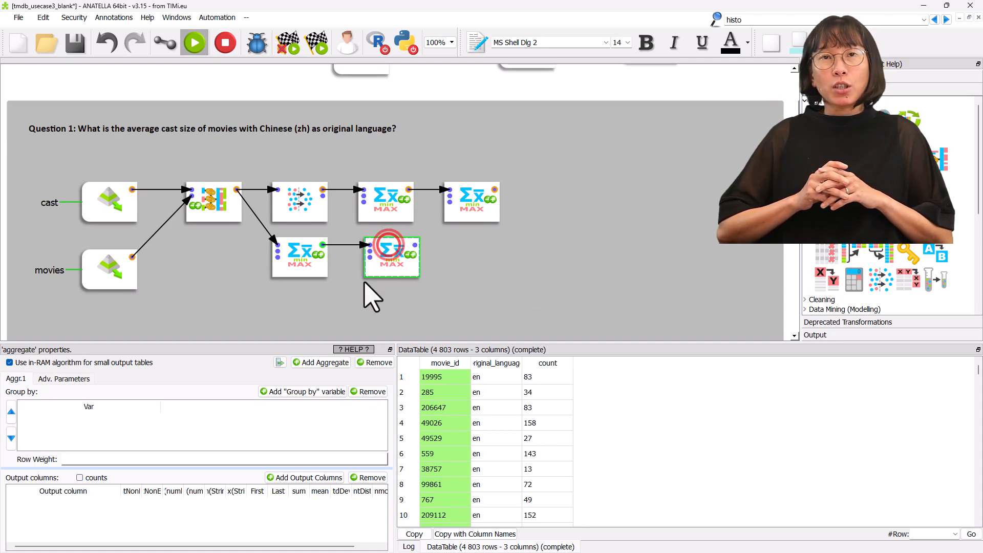
left_click(287, 391)
left_click(420, 124)
double_click(329, 201)
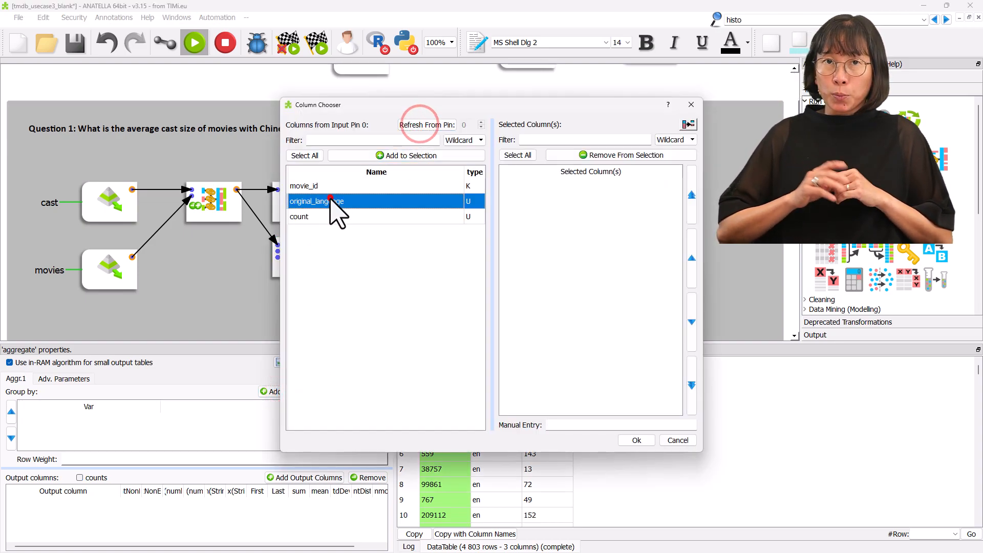
left_click(636, 439)
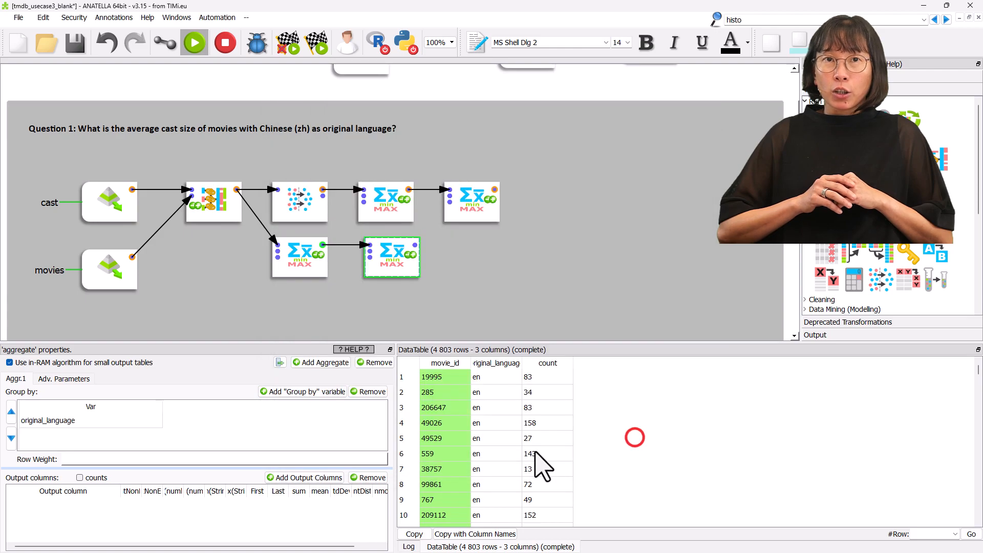
Set the new aggregate to output the mean of count, and run its output.
left_click(325, 478)
left_click(412, 124)
double_click(322, 216)
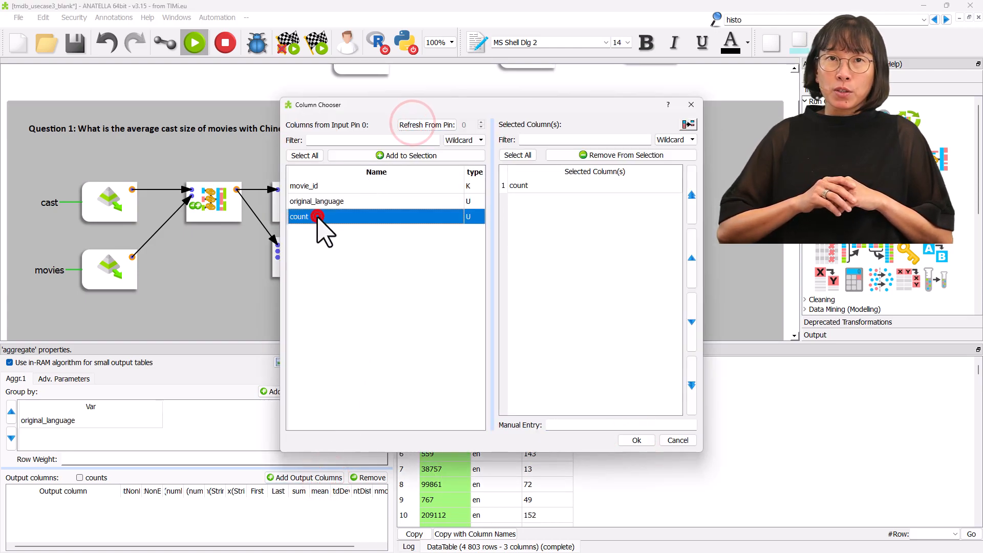
left_click(636, 439)
left_click(323, 505)
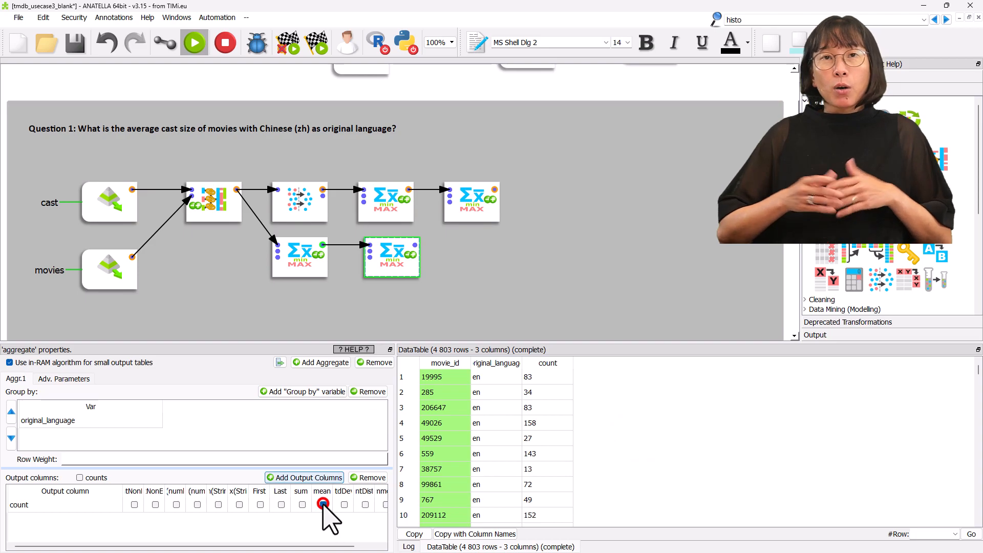
left_click(414, 245)
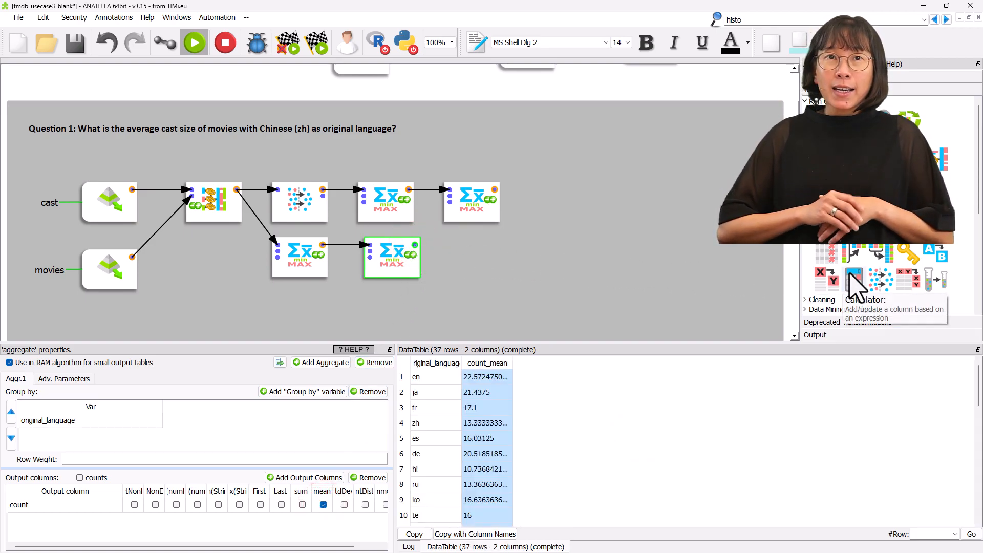
Add an R histogram box after the mean aggregate, run it, and move the resulting graph window clear of the presenter.
scroll(854, 287, "down", 5)
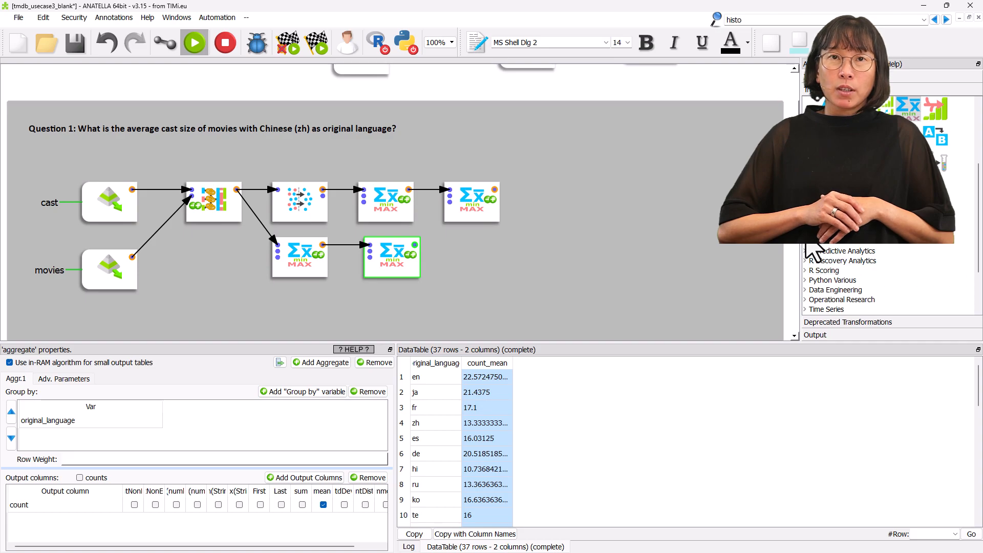
left_click(806, 242)
left_click_drag(823, 252, 452, 243)
left_click(500, 243)
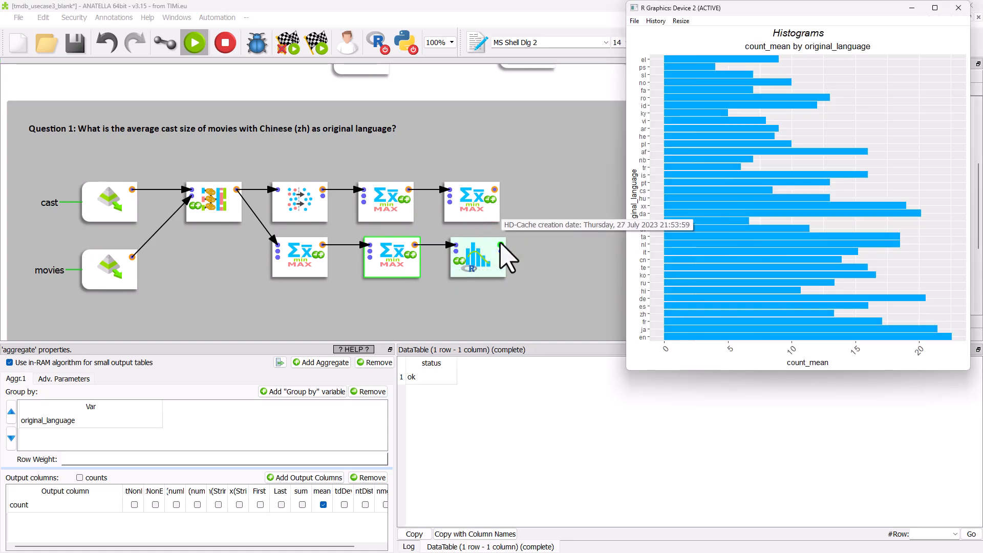
left_click_drag(743, 11, 288, 123)
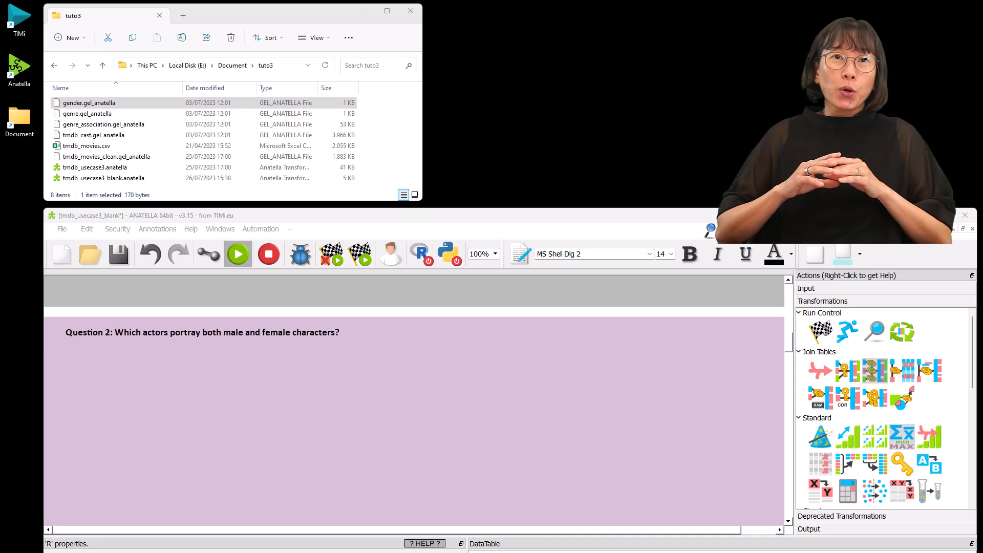
Add tmdb_cast.gel_anatella and gender.gel_anatella as input boxes in the Question 2 area, aligned one above the other.
left_click(103, 133)
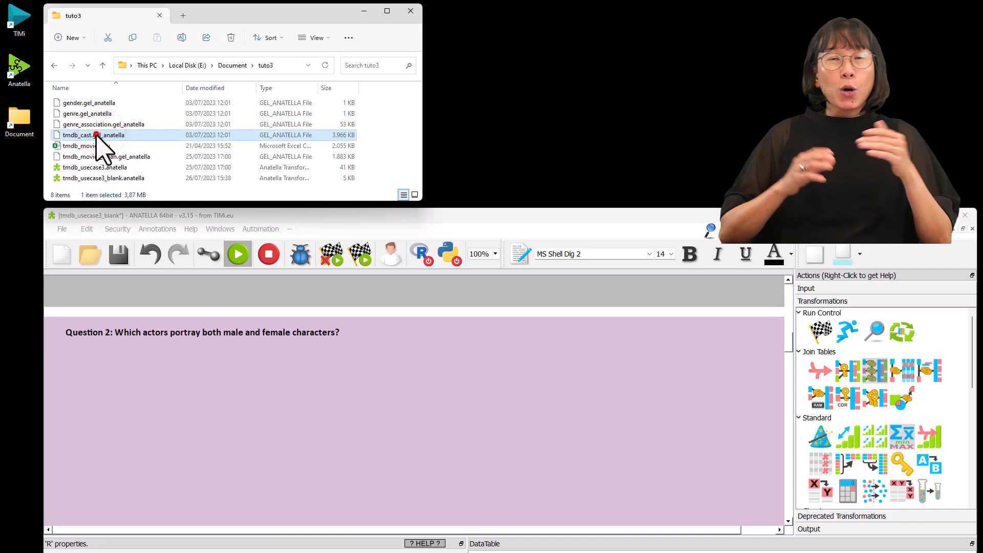
left_click_drag(105, 377, 110, 383)
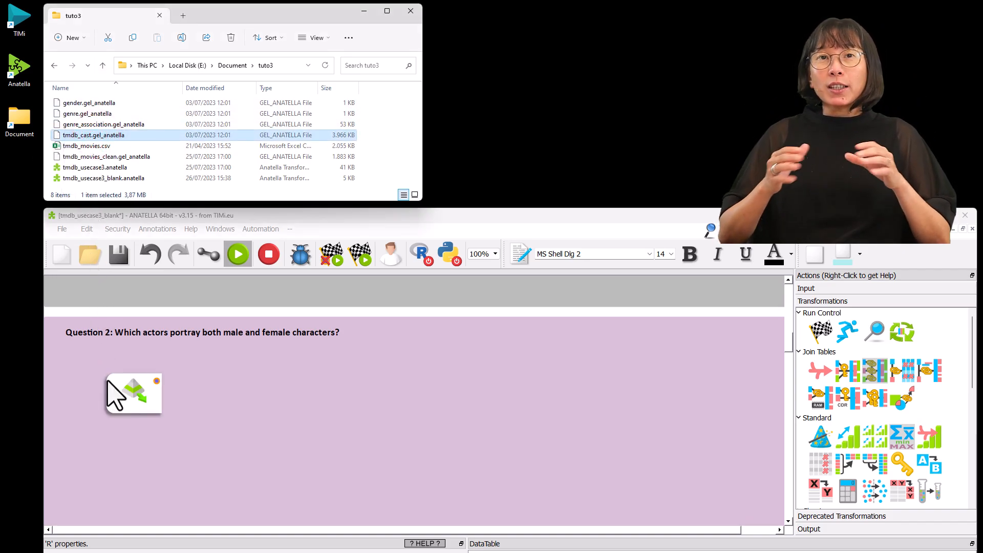
left_click(90, 104)
left_click_drag(97, 105, 122, 456)
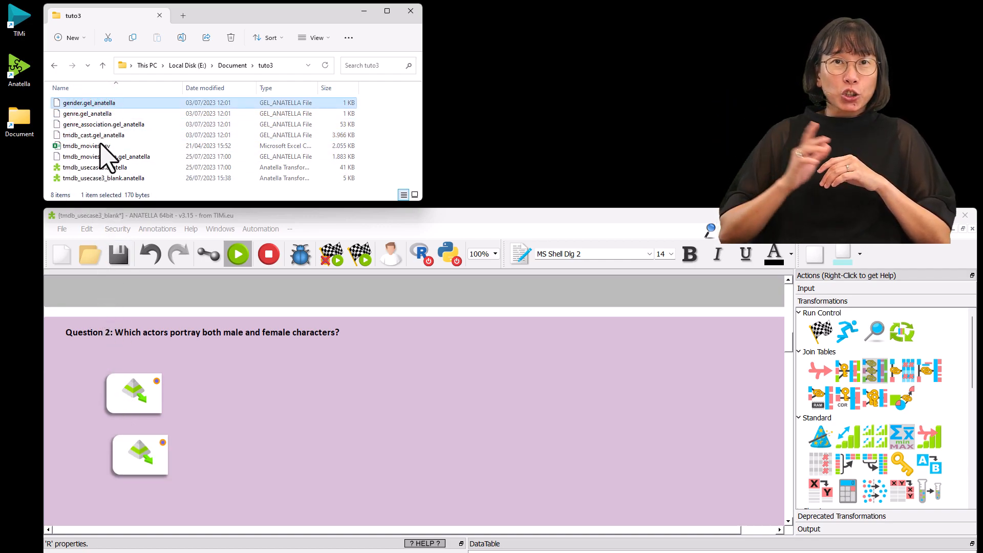
left_click(127, 450)
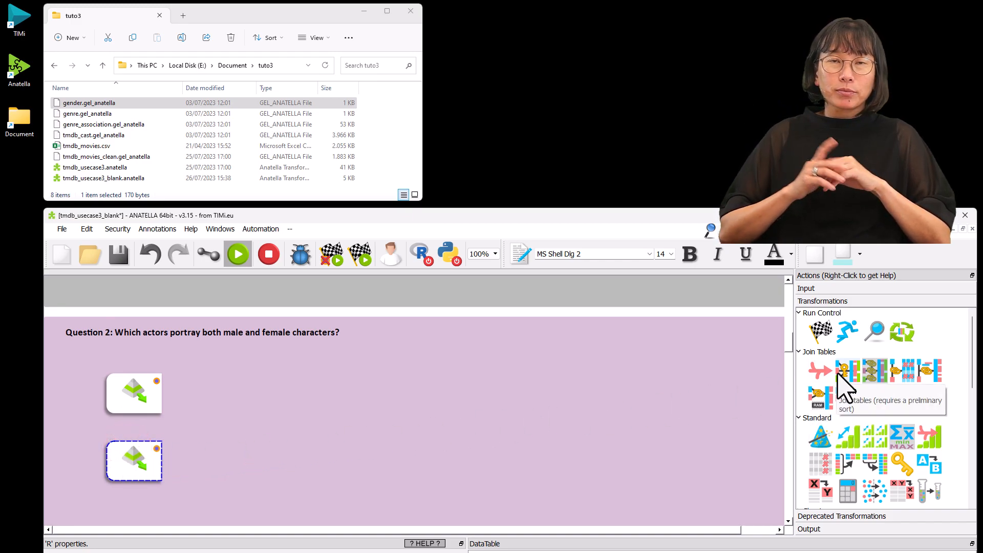
Add a MultiJoin box fed by the cast table, and run the outputs of the cast and gender tables.
left_click_drag(873, 369, 213, 377)
left_click(157, 382)
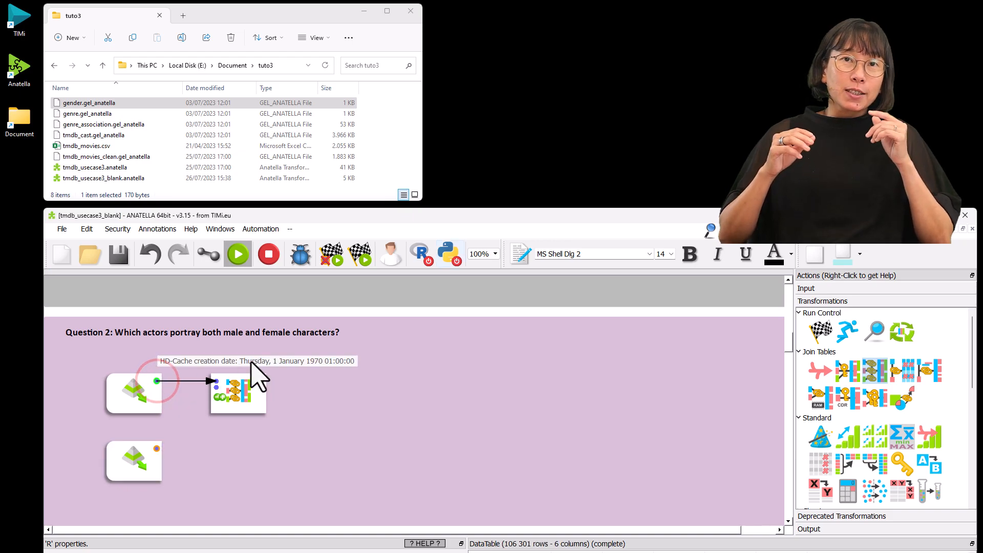
left_click(940, 215)
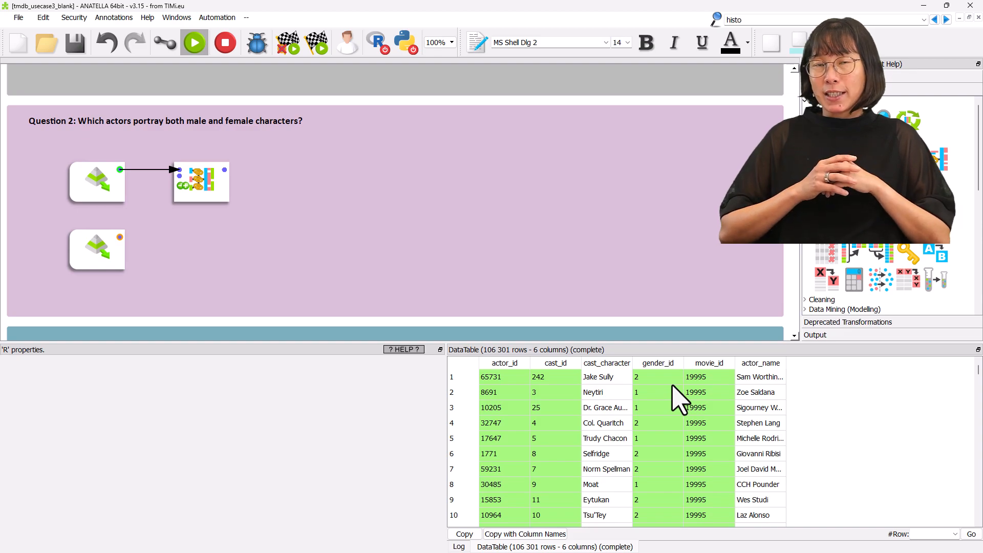
left_click(120, 237)
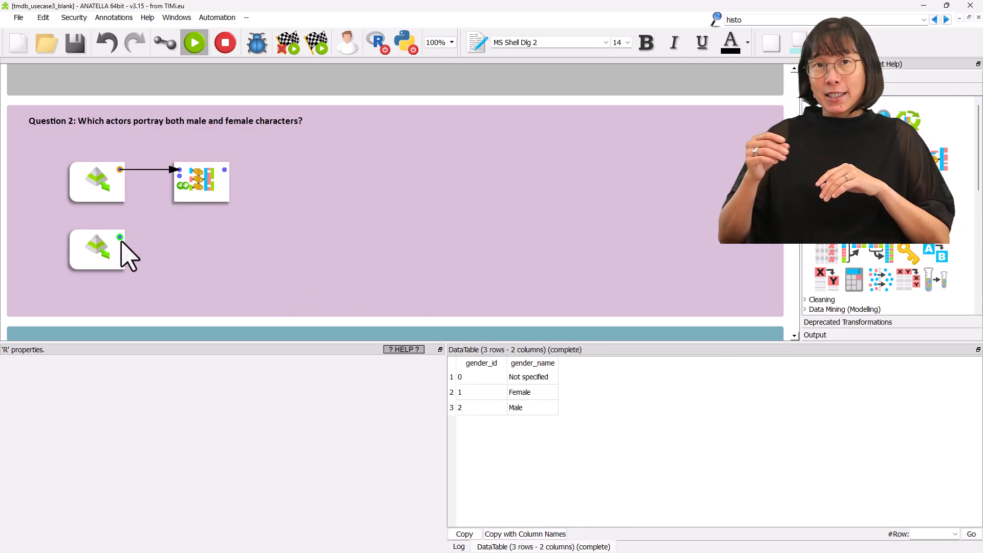
Connect the gender table's output to the second input of the MultiJoin and select the MultiJoin.
left_click(160, 44)
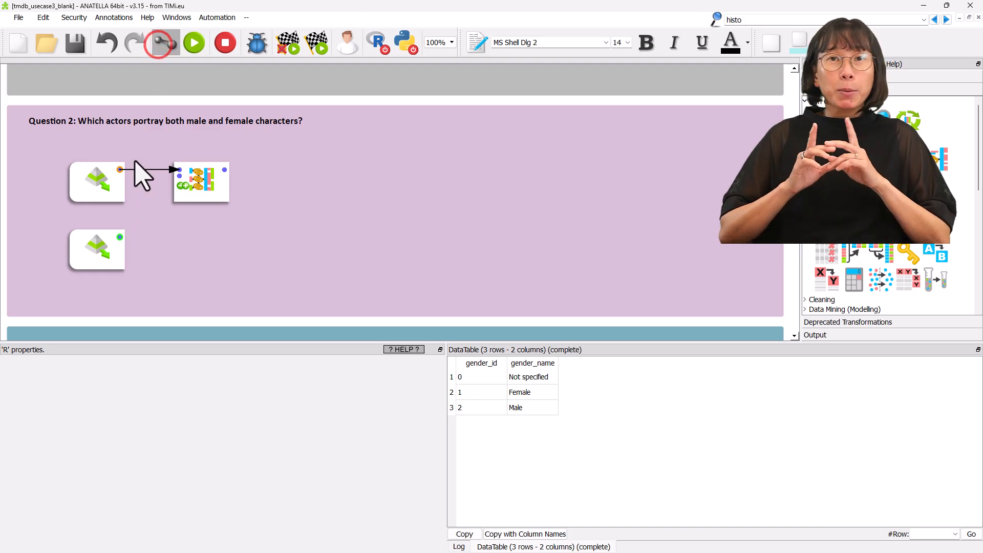
left_click(119, 236)
left_click(179, 177)
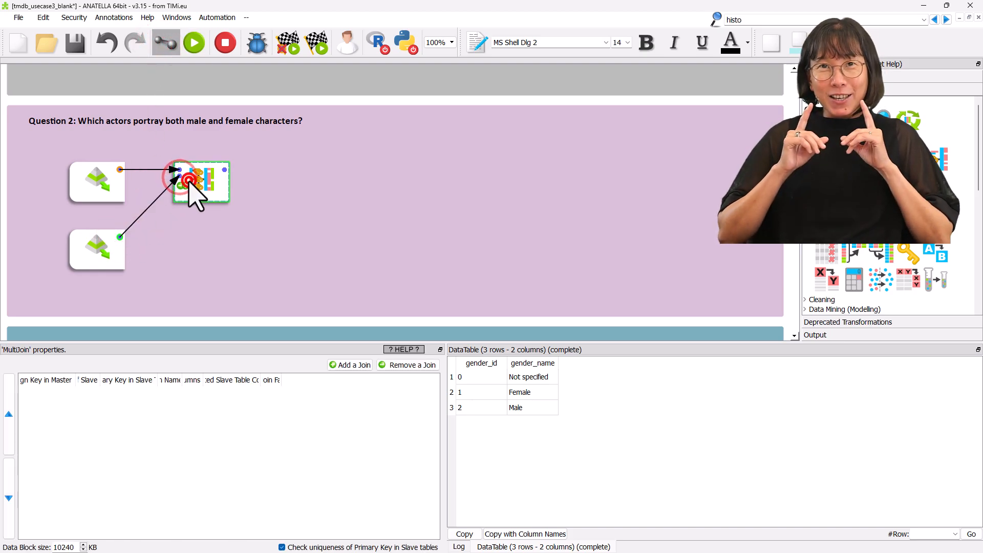
Add a join to the MultiJoin with gender_id as the foreign key in the master table.
left_click(353, 365)
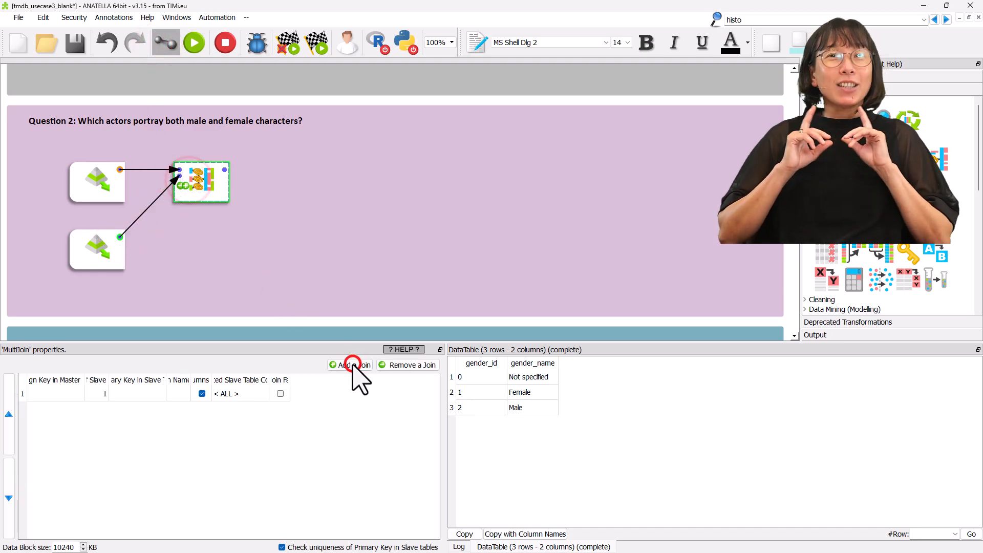
left_click(59, 394)
left_click(416, 125)
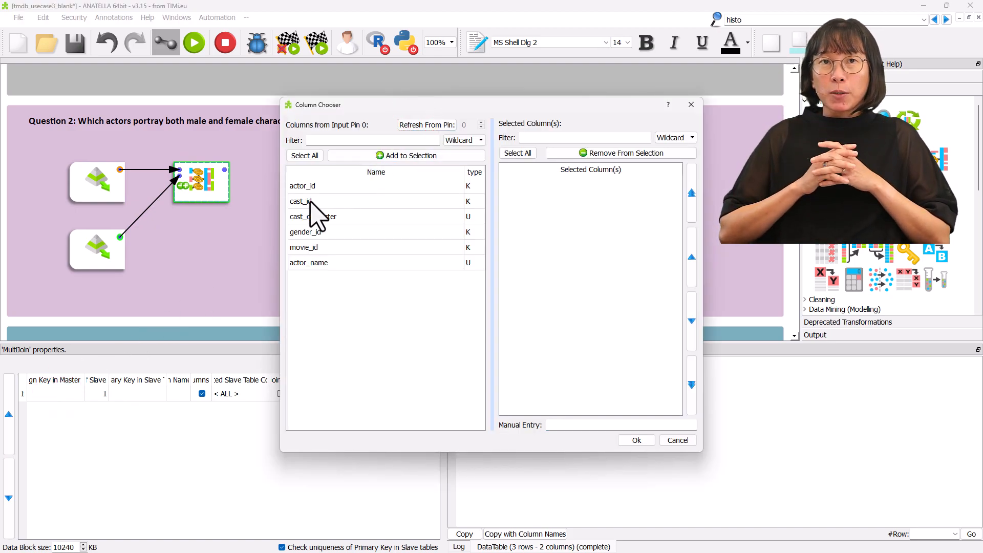
double_click(306, 232)
left_click(636, 441)
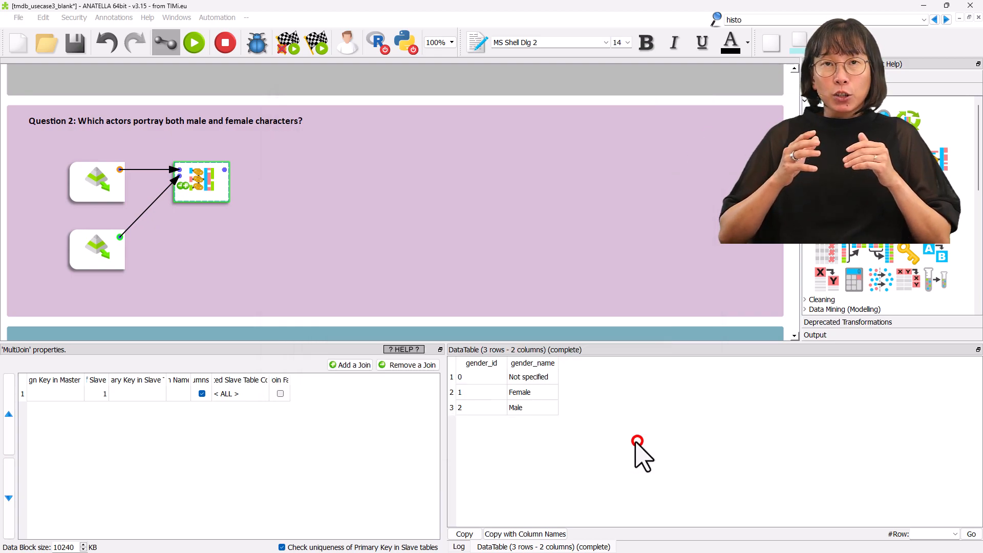
Set gender_id as the primary key in the slave table, and run the MultiJoin's output.
left_click(140, 393)
left_click(421, 125)
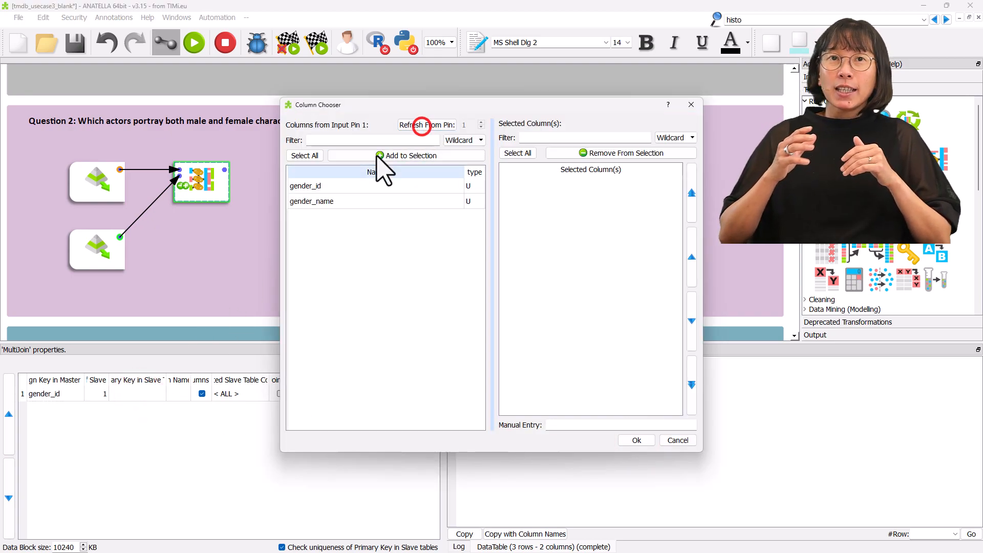
left_click(324, 186)
double_click(332, 186)
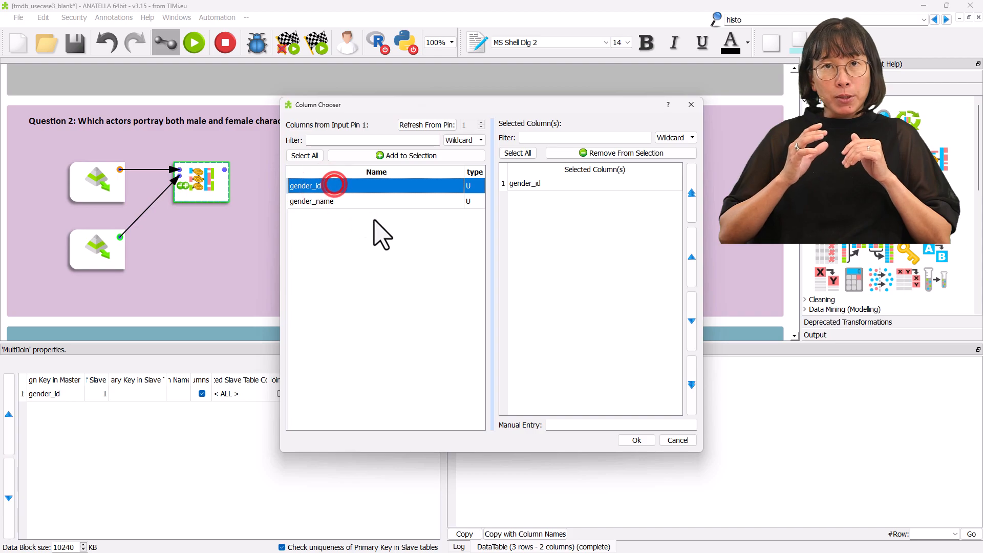
left_click(637, 441)
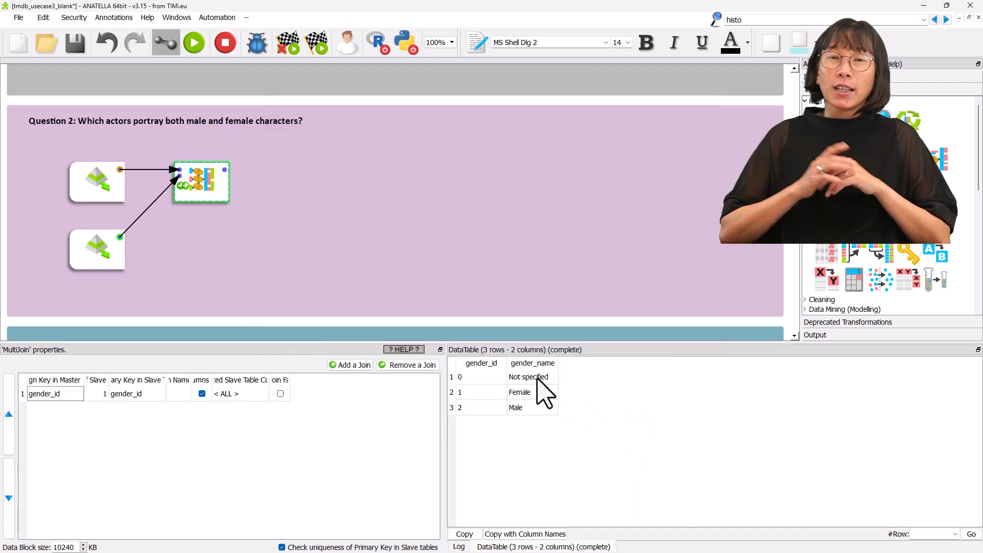
left_click(239, 172)
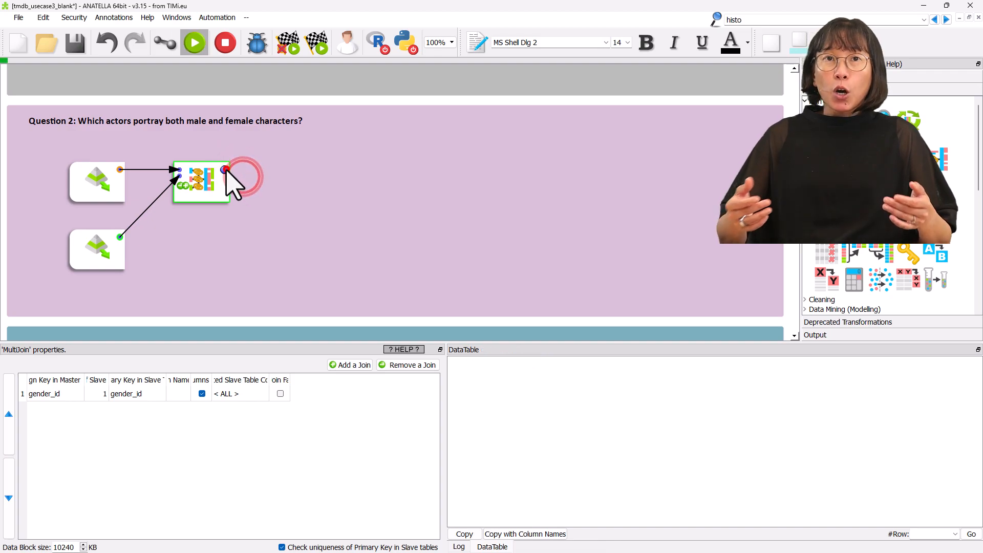
left_click_drag(809, 379, 816, 510)
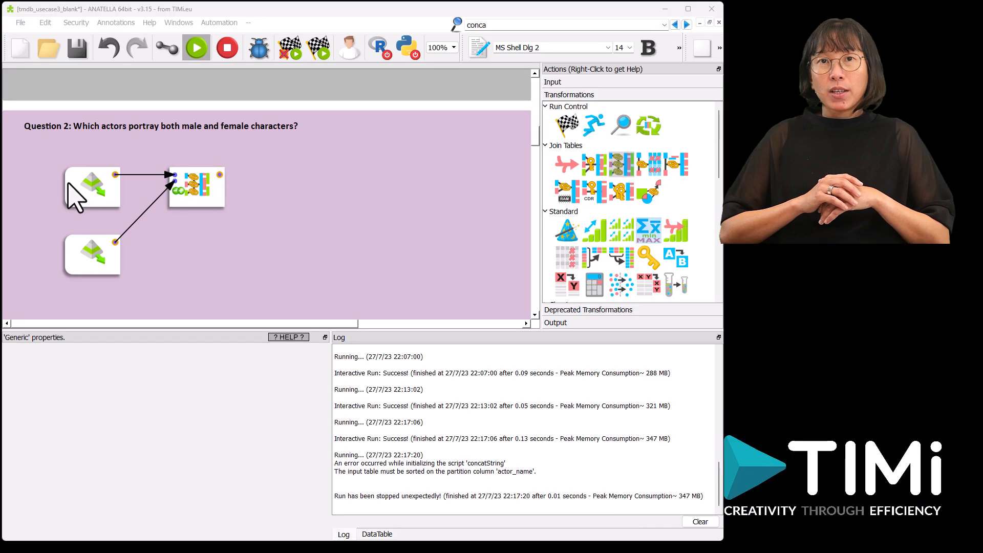
Add an aggregate box after the MultiJoin that counts rows grouped by actor_name and gender_name, and run its output.
left_click_drag(649, 230, 292, 177)
left_click(252, 380)
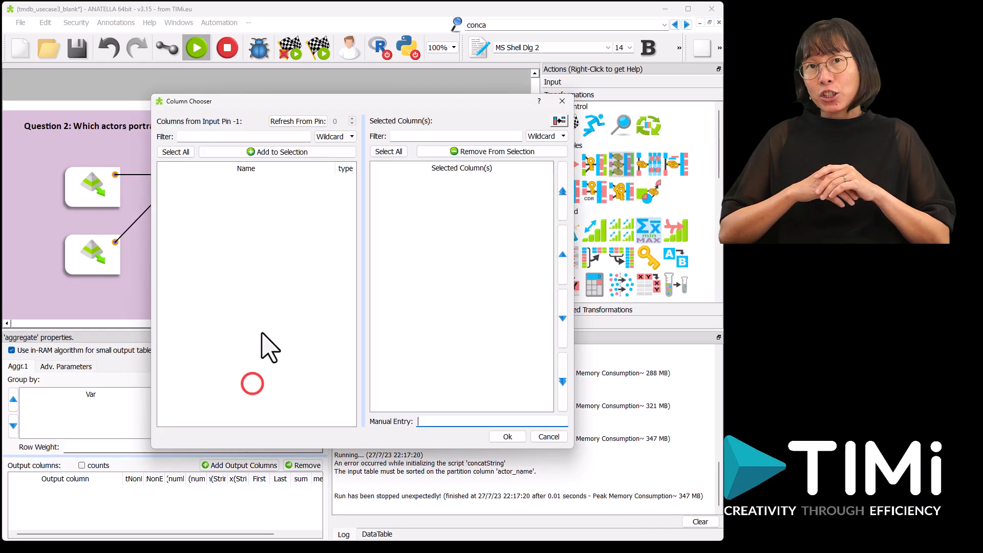
left_click(300, 121)
double_click(210, 257)
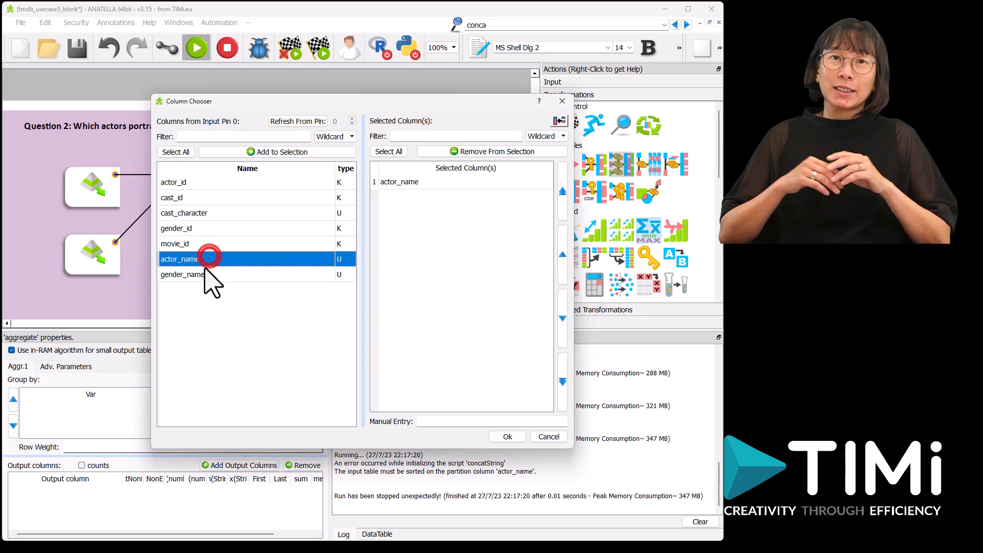
double_click(205, 272)
left_click(507, 436)
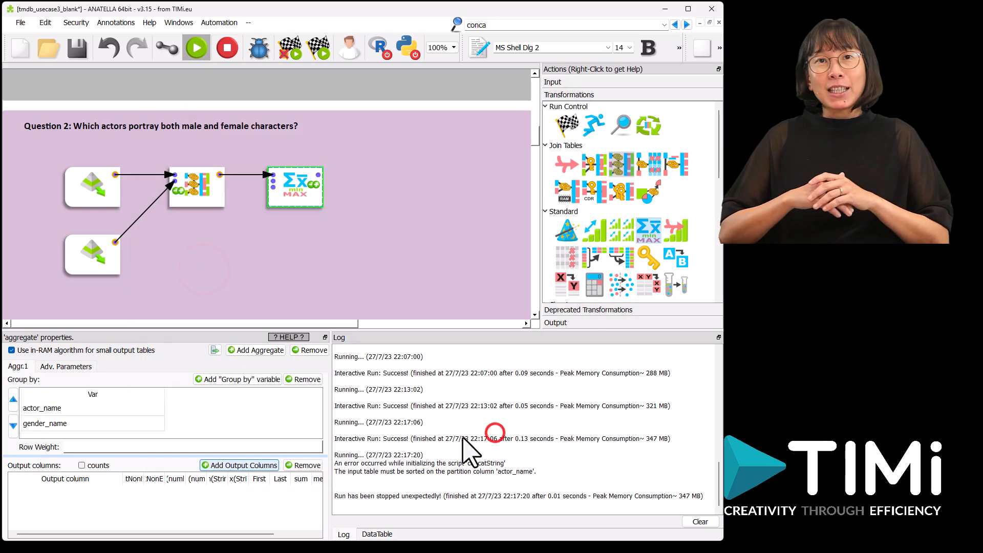
left_click(80, 465)
left_click(317, 175)
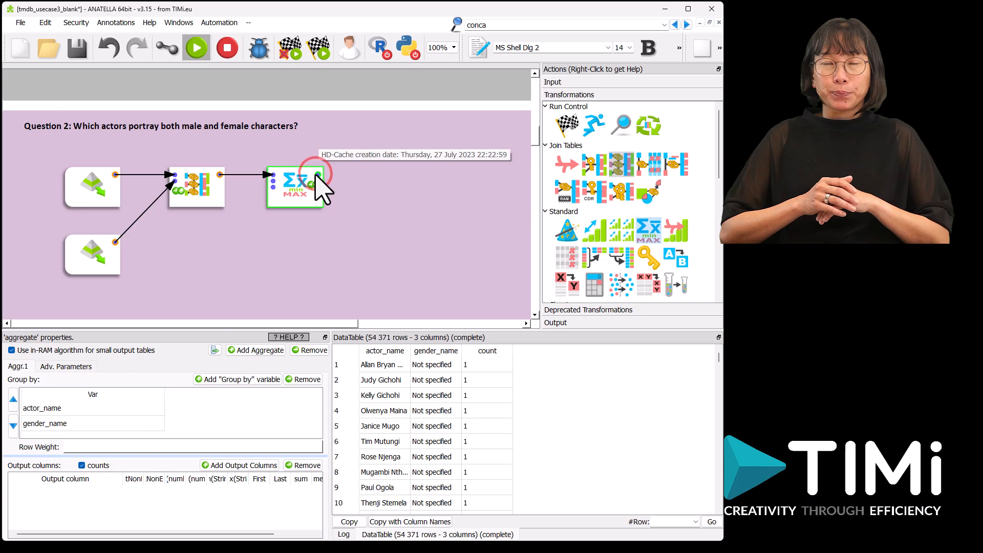
Add a concatString box after the aggregate and set its key column to actor_name.
scroll(589, 239, "down", 5)
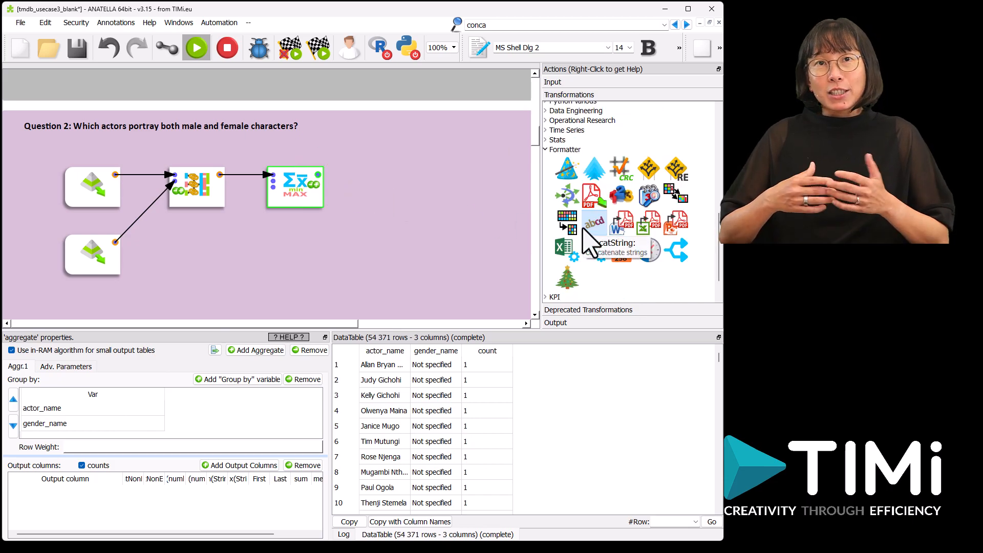
left_click_drag(586, 230, 367, 179)
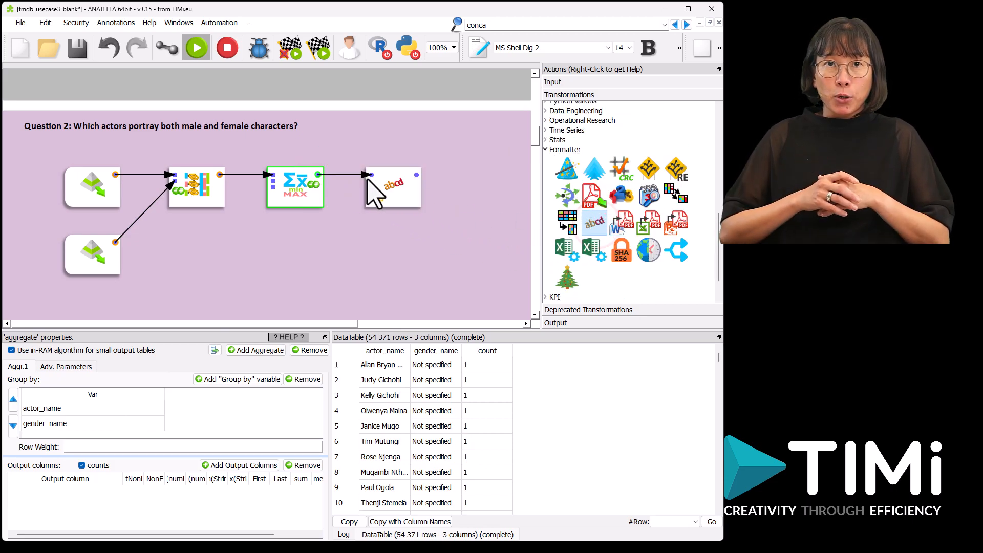
left_click(388, 197)
left_click(170, 394)
left_click(311, 121)
double_click(195, 185)
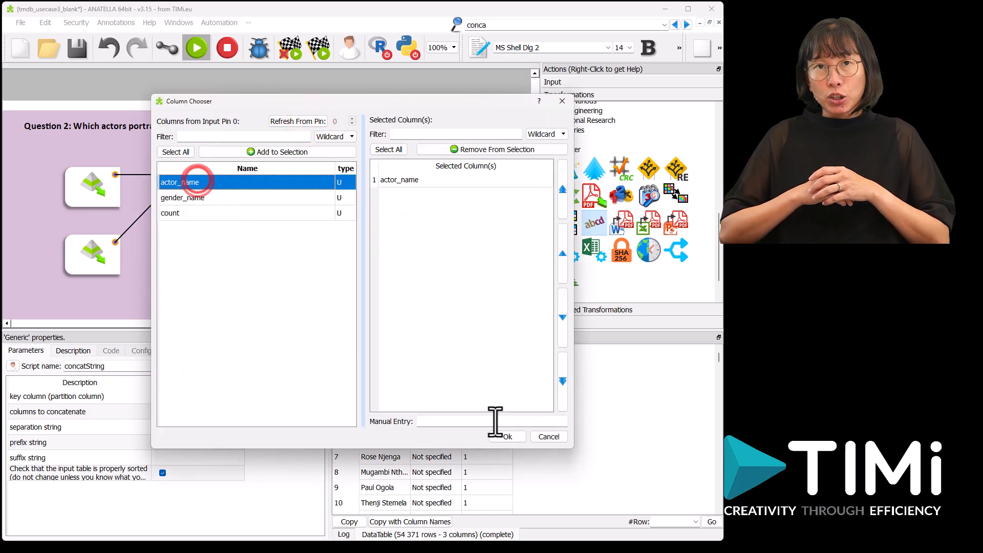
left_click(515, 436)
Set gender_name as the column to concatenate in the concatString box, and run its output.
left_click(180, 412)
left_click(300, 122)
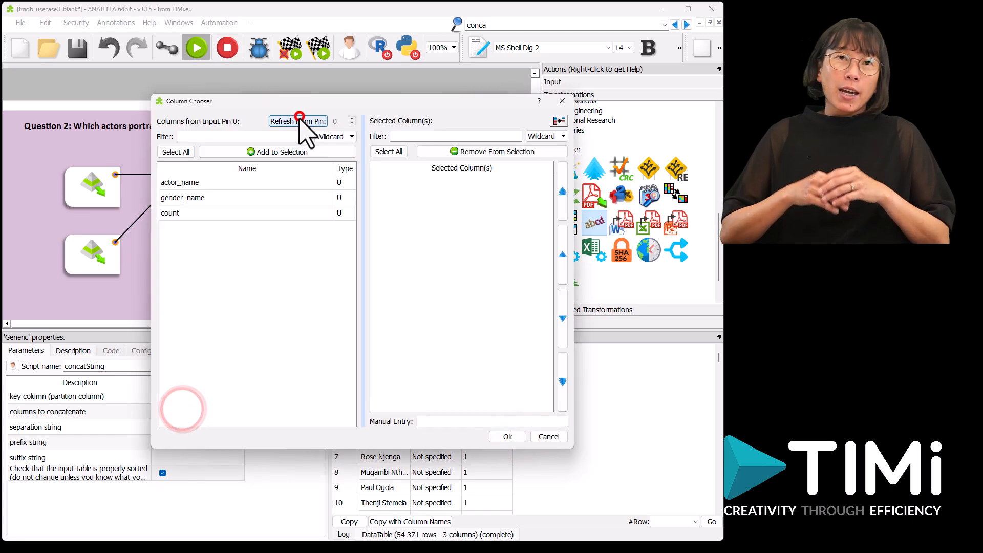
double_click(198, 198)
left_click(505, 433)
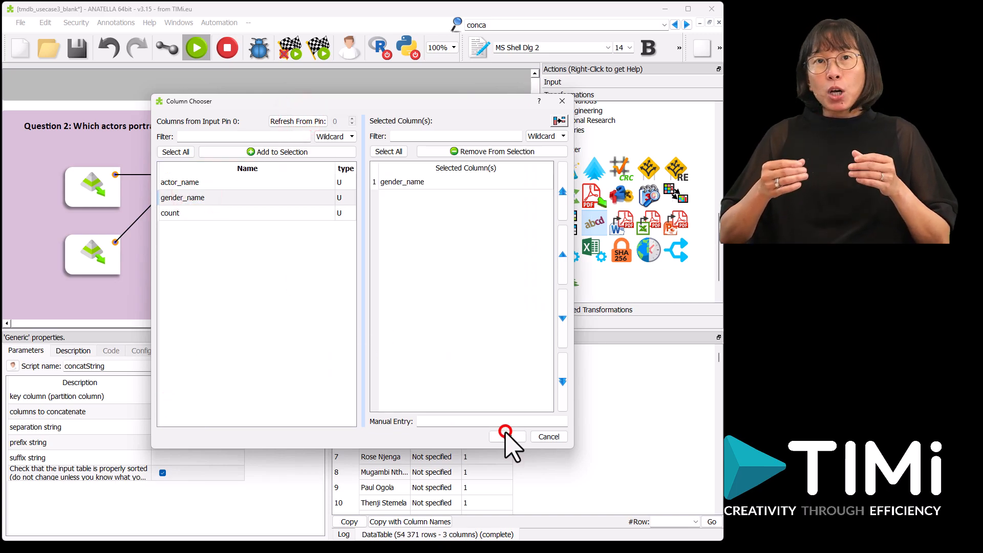
left_click(417, 176)
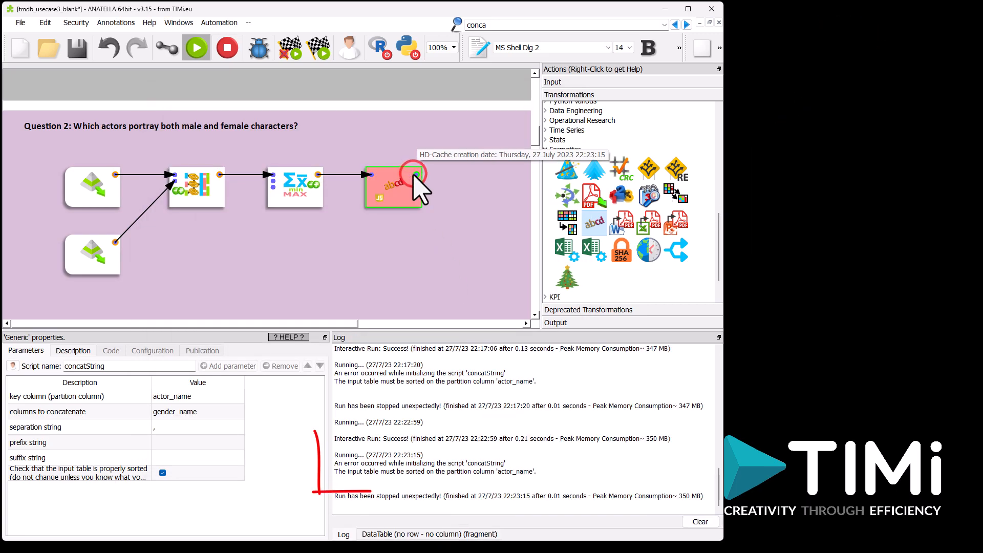
Insert a sort box between the aggregate and concatString boxes, making room by moving concatString further along.
left_click_drag(390, 189, 422, 189)
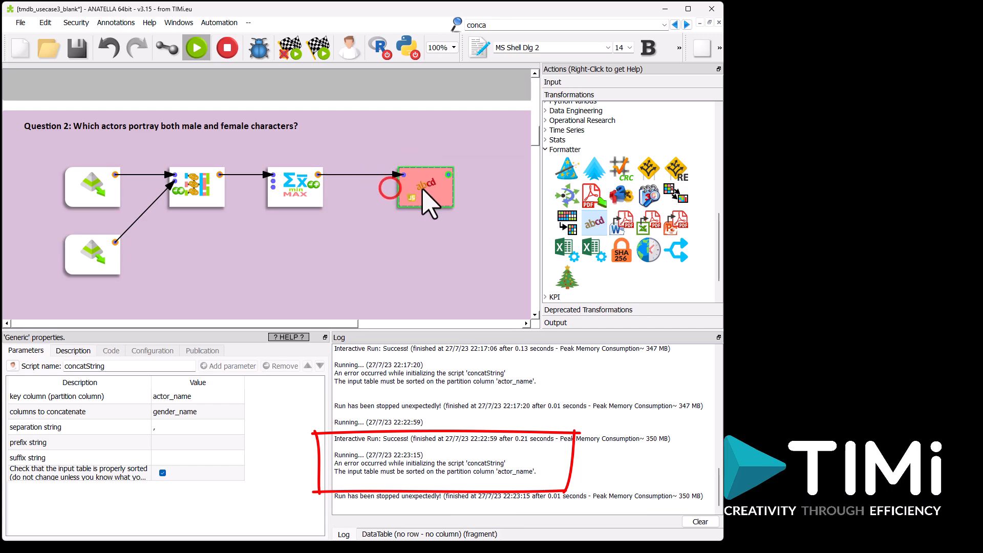
scroll(601, 225, "up", 10)
left_click_drag(601, 228, 346, 176)
left_click_drag(435, 192, 464, 194)
left_click(386, 193)
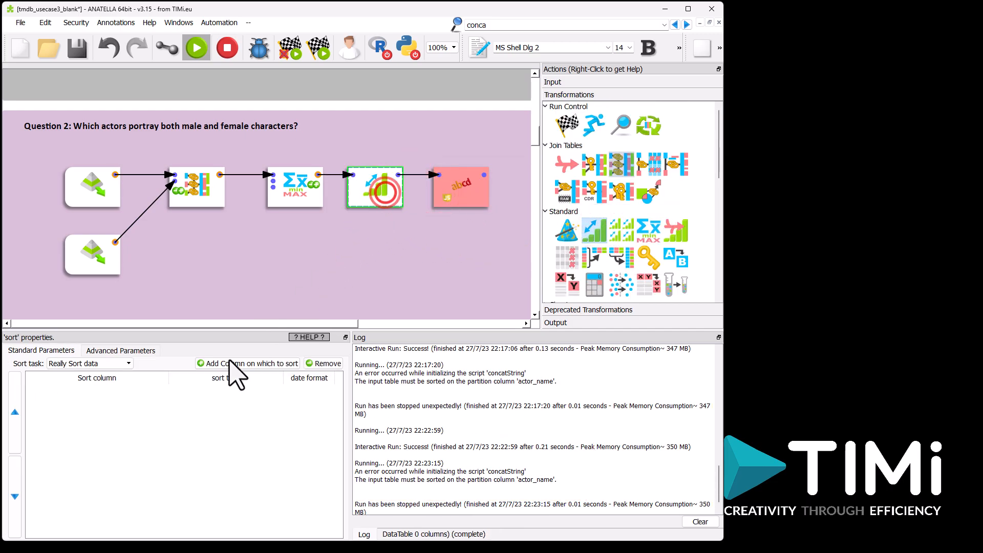
Sort on the actor_name column, and run the outputs of the sort and concatString boxes.
left_click(226, 360)
left_click(291, 121)
double_click(197, 183)
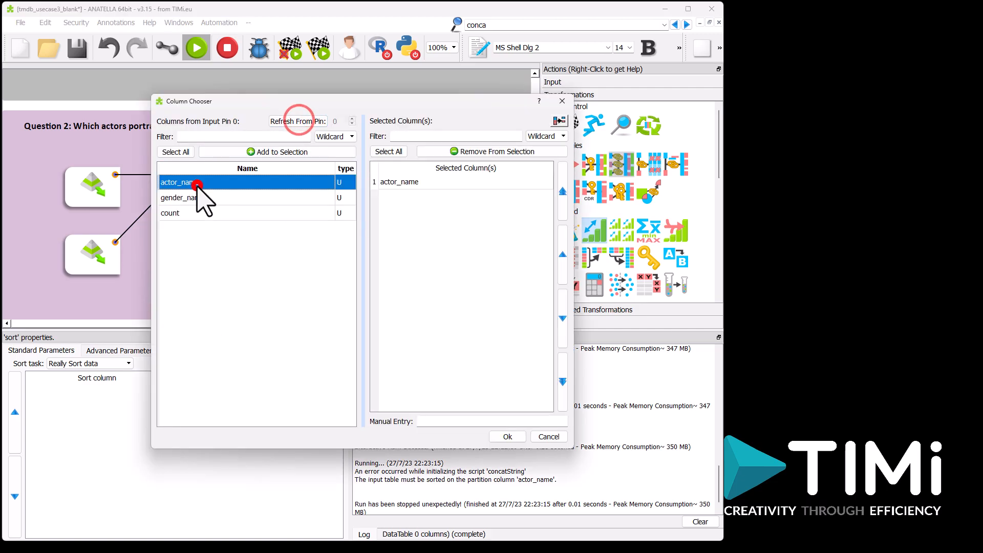
left_click(507, 436)
left_click(399, 174)
left_click(484, 175)
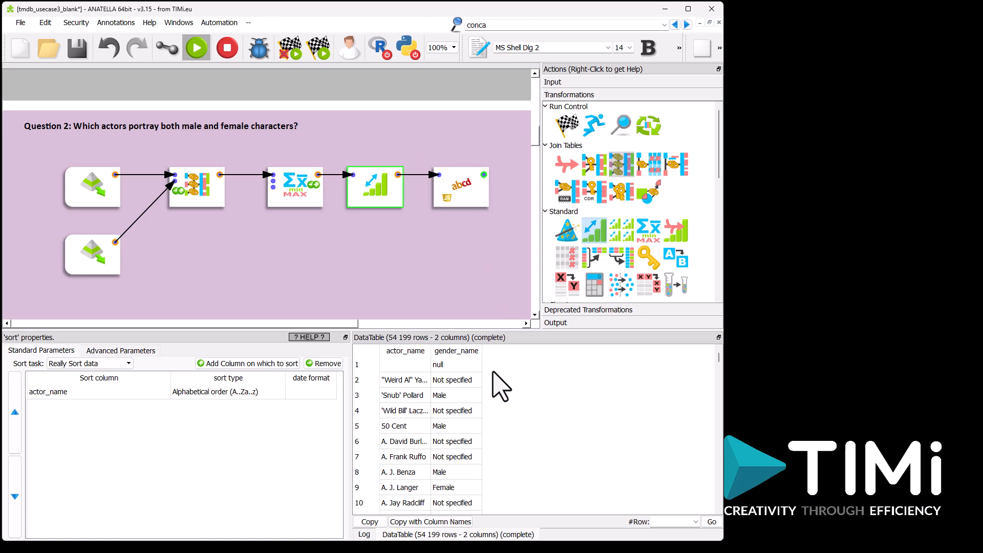
Add a FilterRows box after concatString and add gender_name as a column for its expression.
left_click_drag(621, 282, 512, 168)
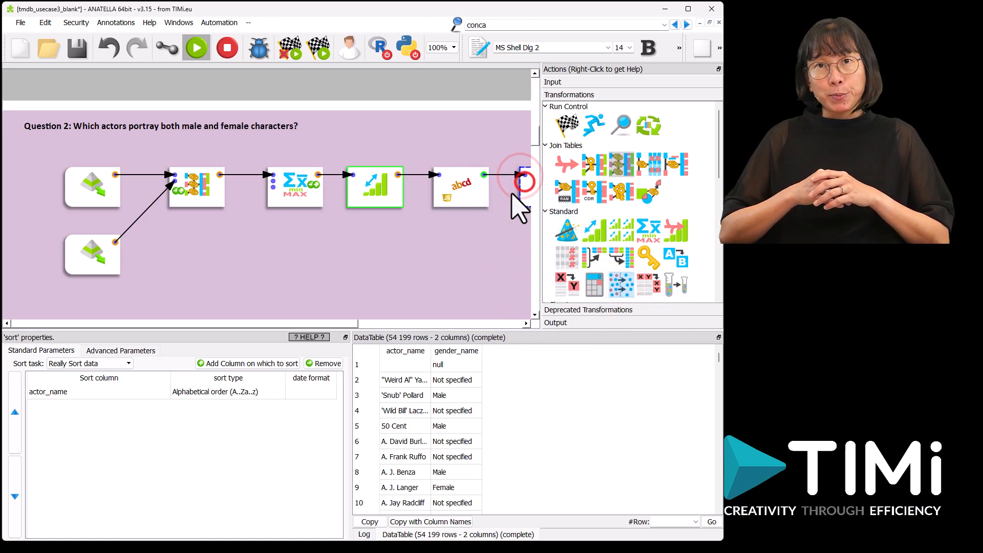
left_click_drag(351, 323, 440, 324)
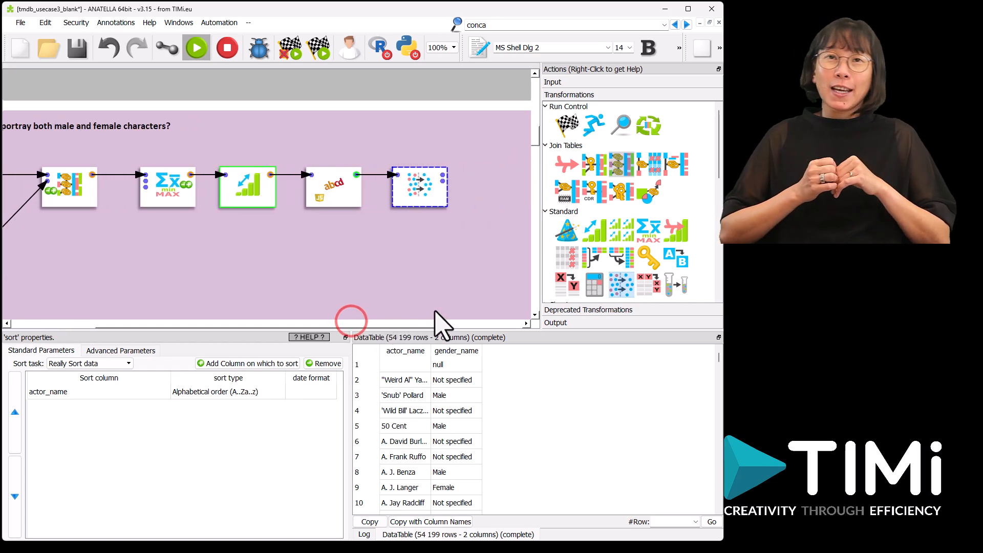
left_click(429, 184)
left_click(107, 364)
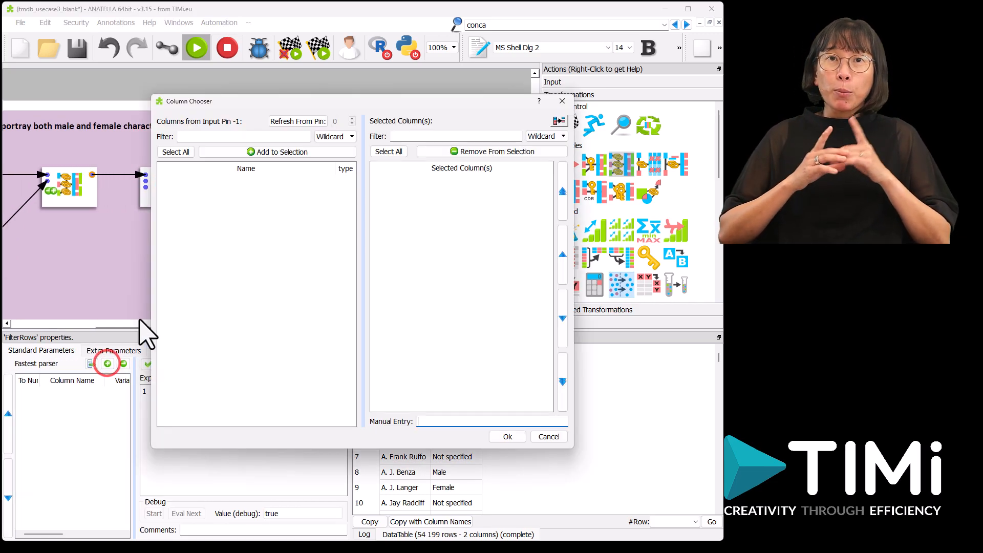
left_click(279, 123)
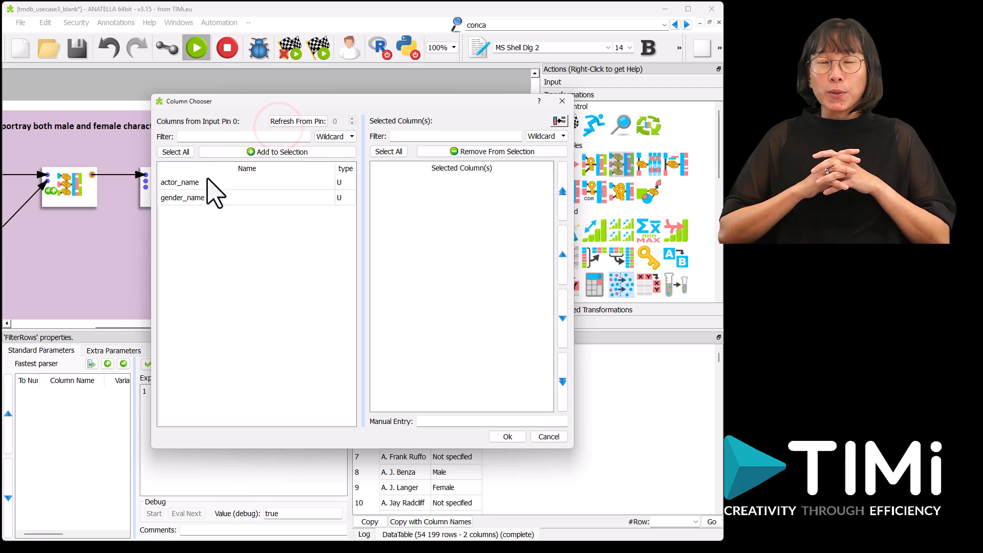
double_click(200, 198)
left_click(500, 436)
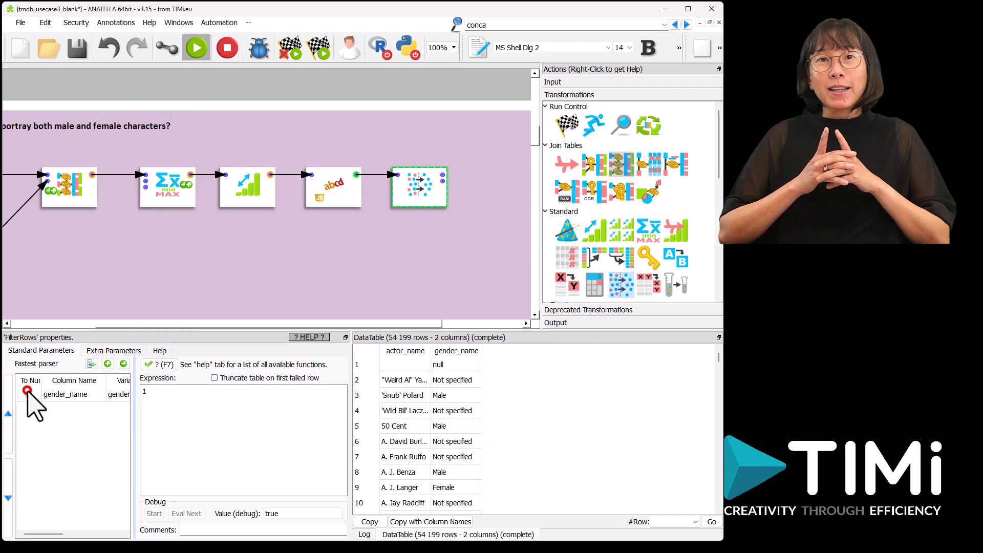
Set the filter expression to contains(gender_name ,"Male") && contains(gender_name ,"Female"), run its first output, and widen the result columns.
left_click(169, 399)
key("ctrl+a")
type("contains(gender_name ,\"Male\") && contains(gender_name ,\"Female\")")
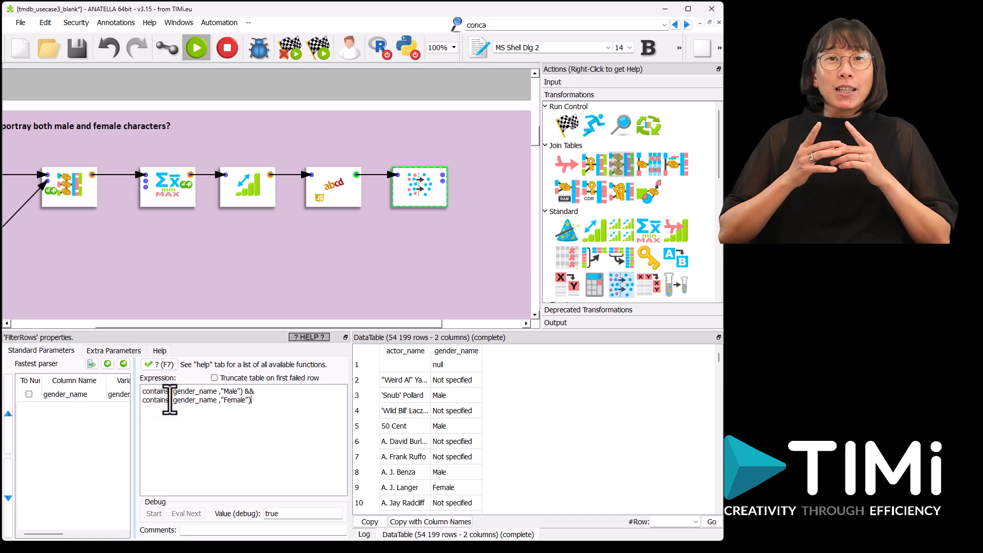
left_click(441, 176)
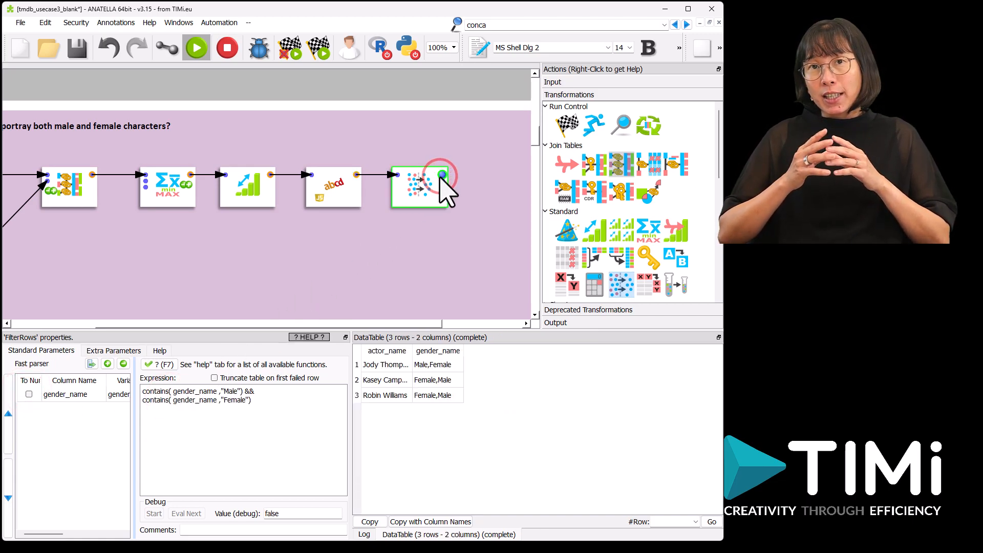
double_click(412, 349)
left_click_drag(467, 349, 523, 353)
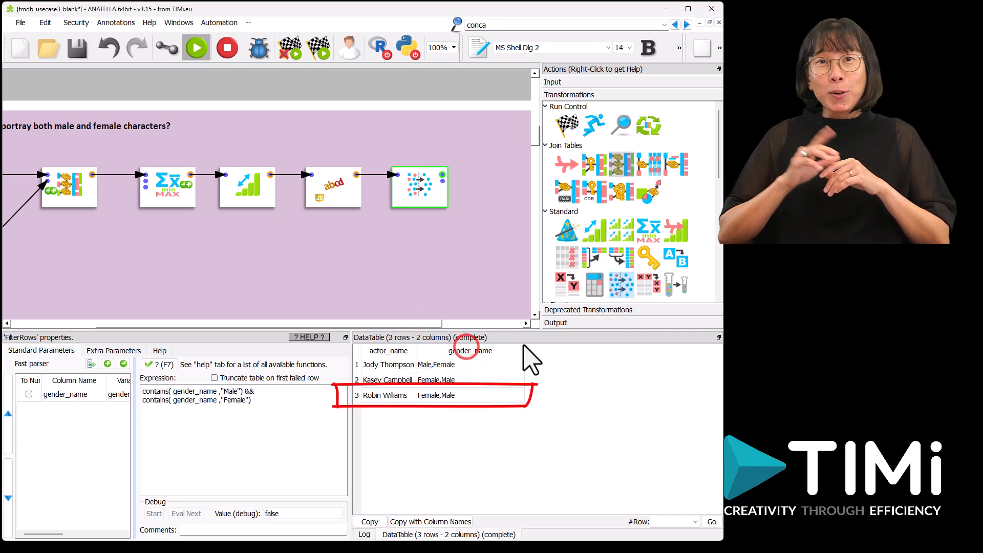
left_click(458, 396)
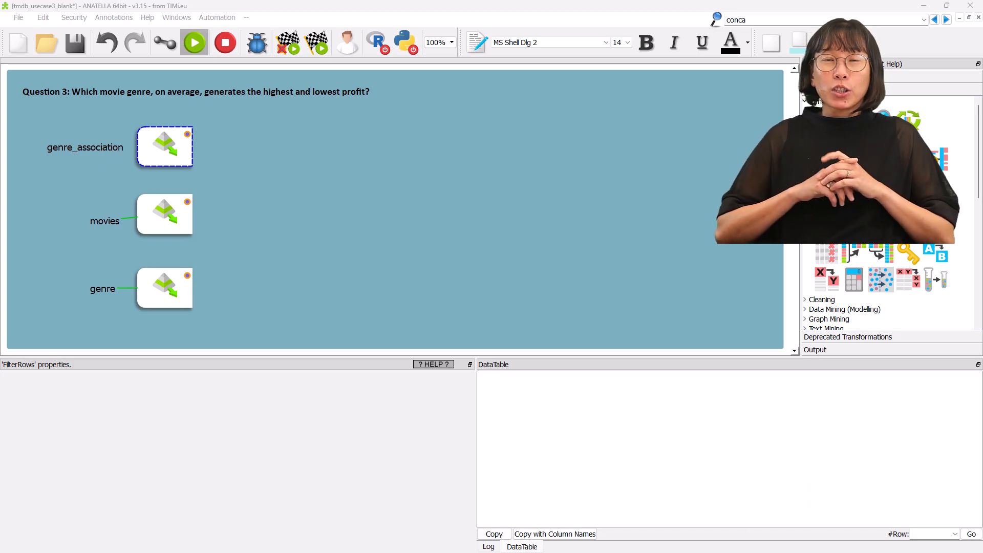
Run the movies, genre and genre_association inputs for Question 3 to examine their columns.
left_click(158, 222)
left_click(188, 202)
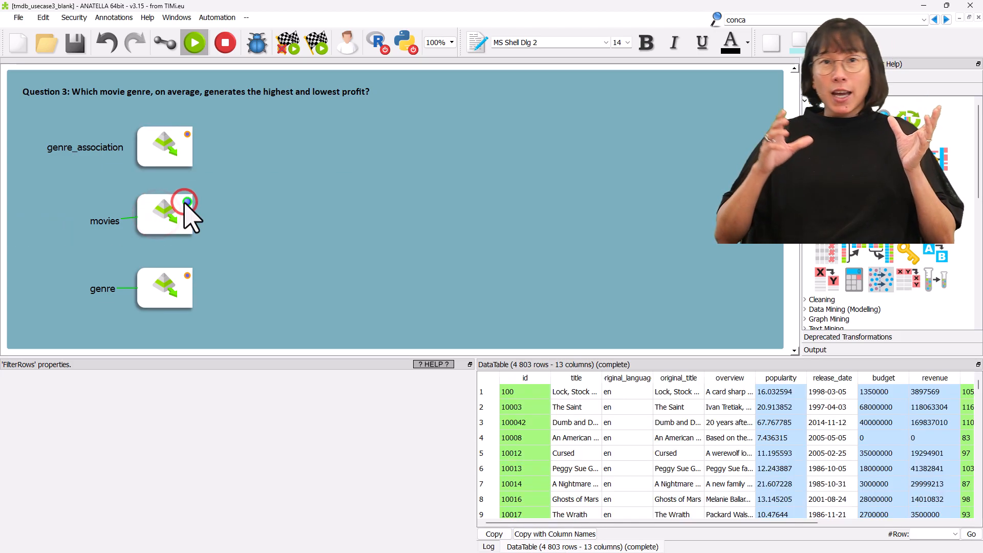
left_click(188, 276)
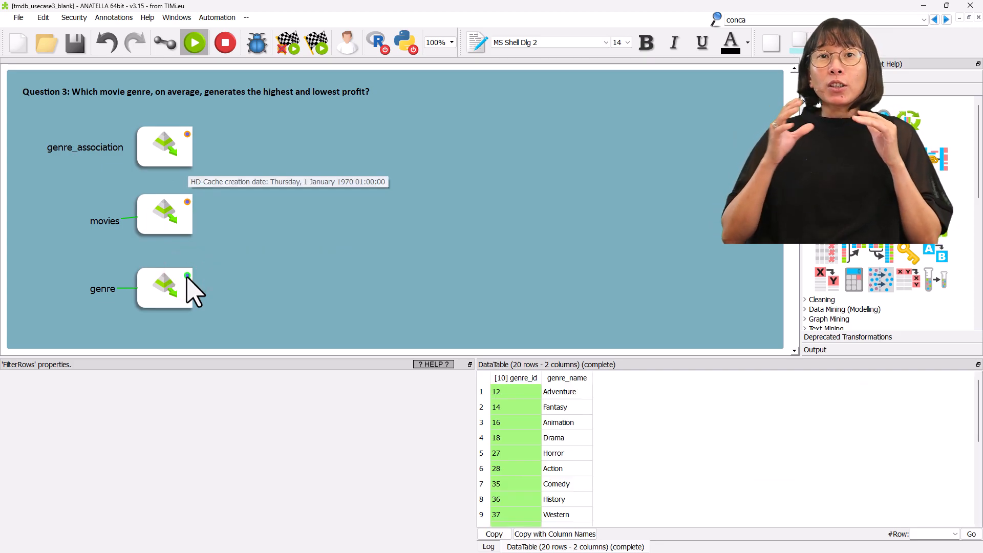
left_click(187, 135)
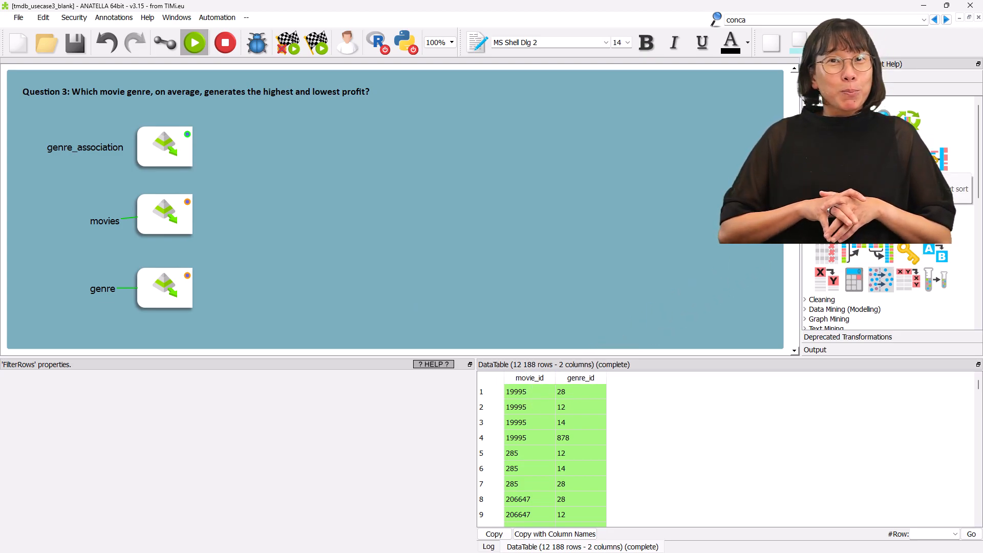
Add a MultiJoin box after genre_association and link the movies table to its second input.
left_click_drag(347, 177, 247, 129)
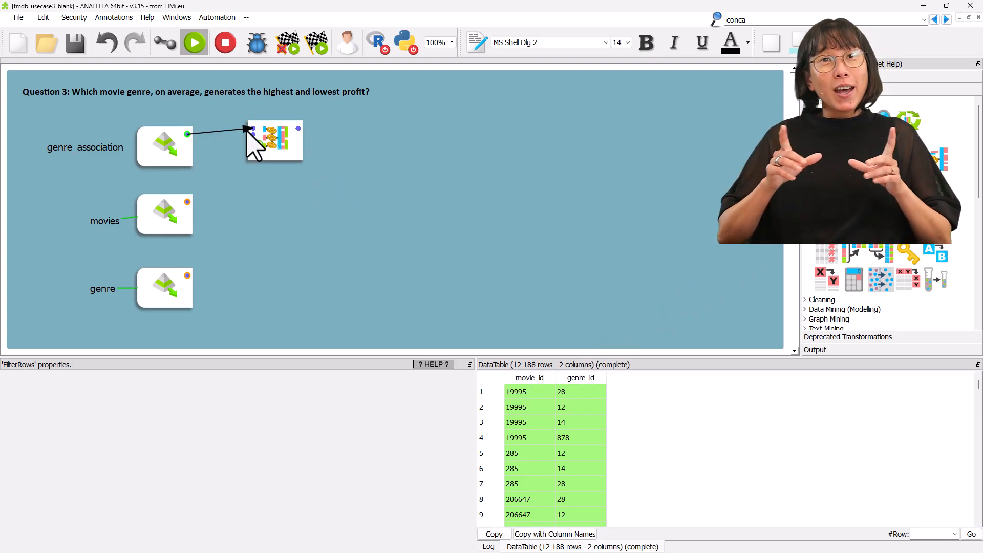
left_click(280, 146)
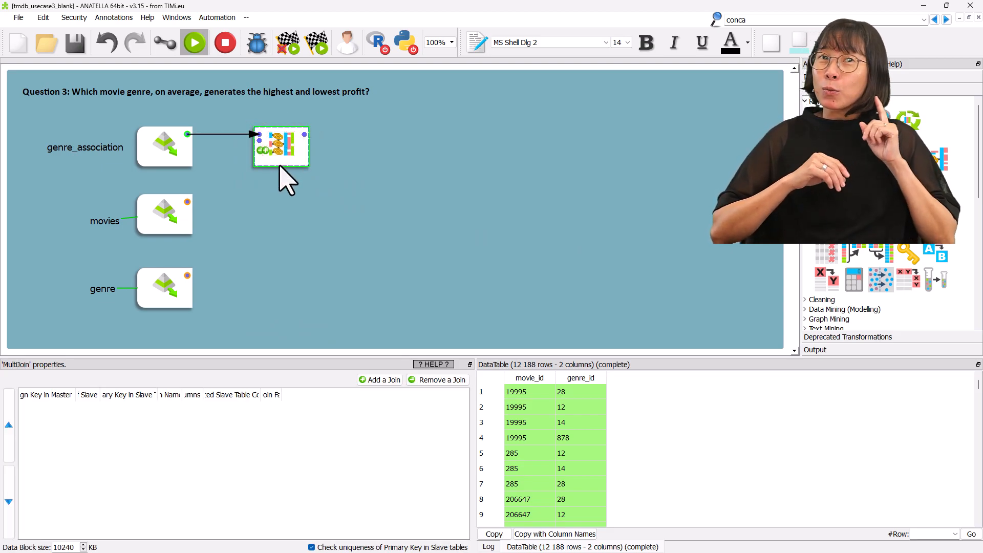
left_click(160, 44)
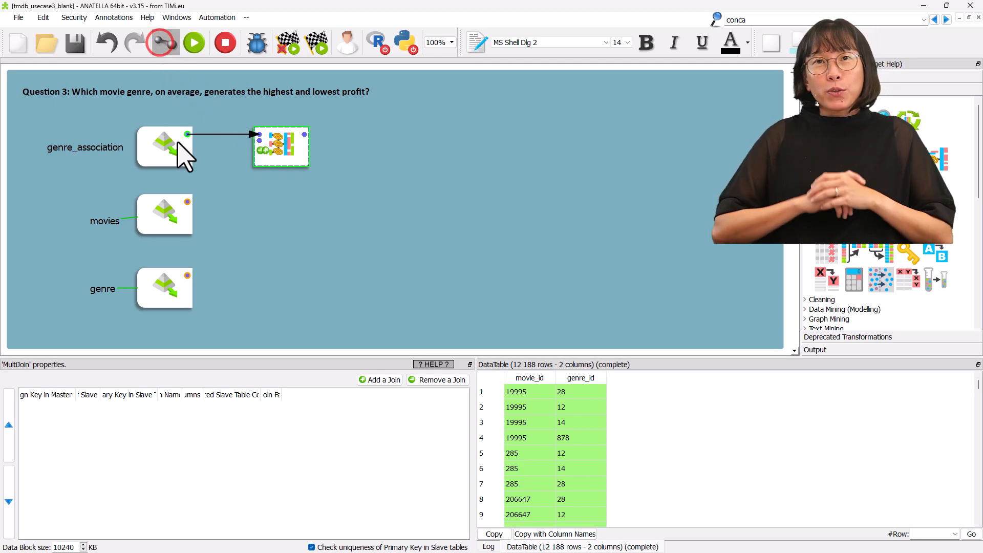
left_click(258, 139)
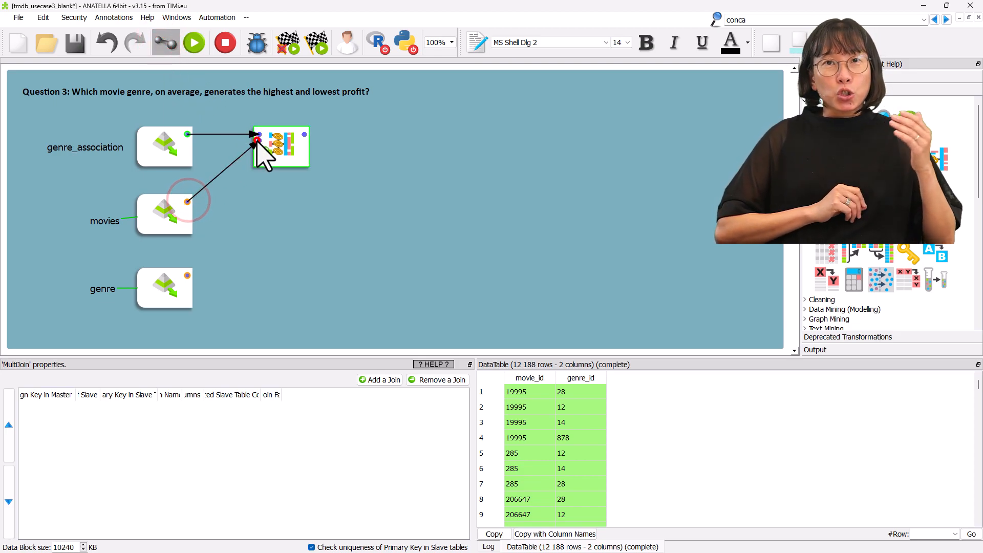
Add a join to the Question 3 MultiJoin with movie_id as the foreign key in the master table.
left_click(288, 148)
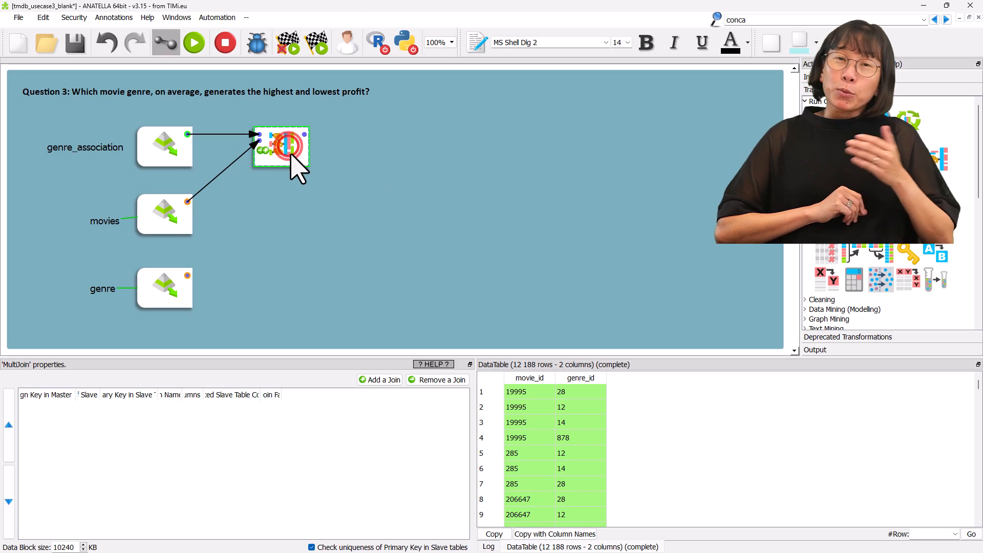
left_click(376, 379)
left_click(61, 408)
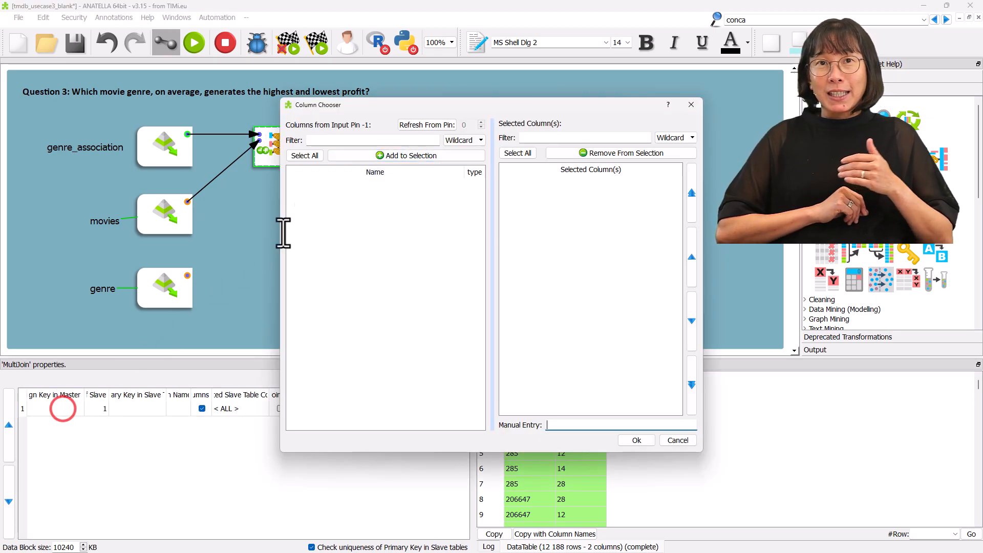
left_click(411, 125)
double_click(309, 187)
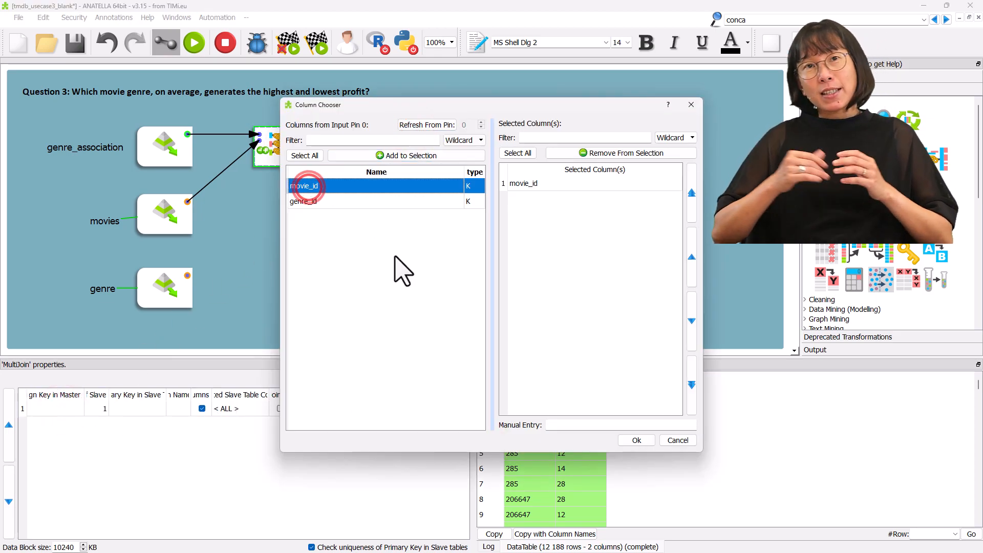
left_click(631, 440)
Set id as the primary key in the movies slave table, and run the MultiJoin's output.
left_click(144, 408)
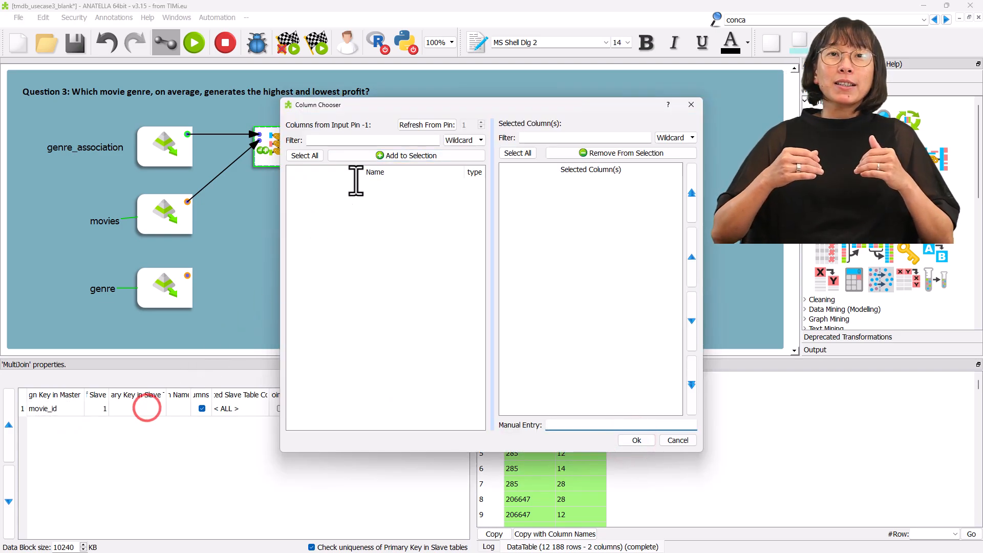
left_click(405, 125)
double_click(309, 186)
left_click(637, 440)
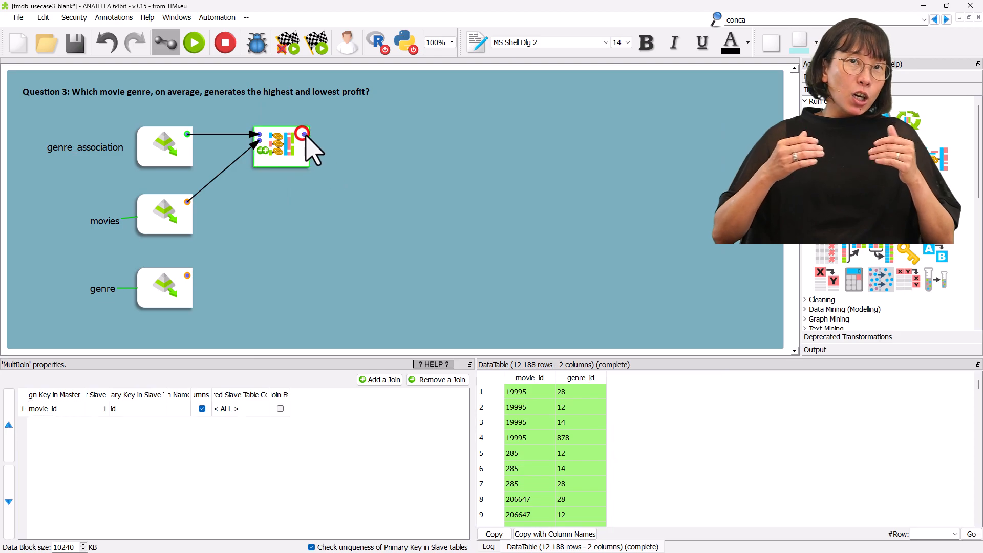
left_click(320, 138)
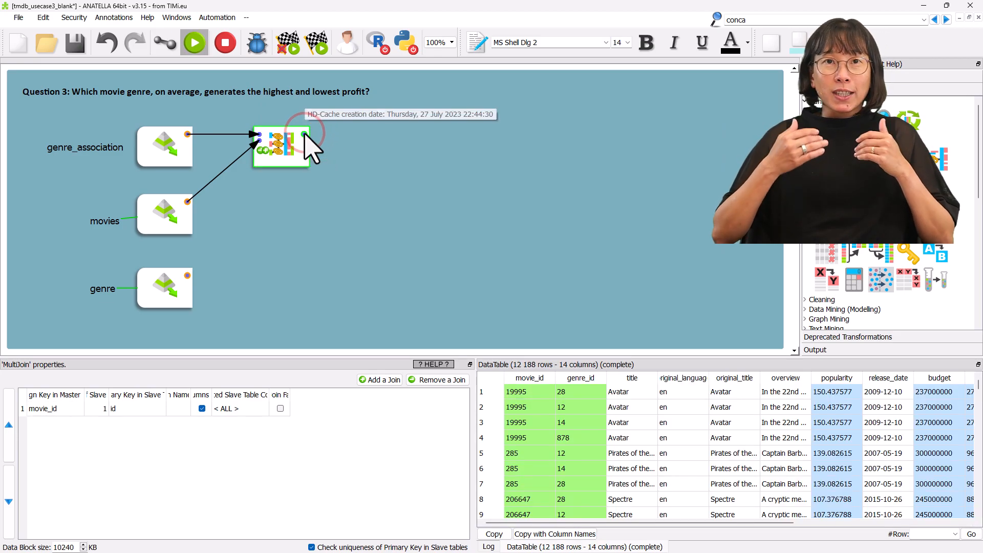
mouse_move(612, 522)
left_mouse_down()
mouse_move(797, 523)
mouse_move(606, 533)
left_mouse_up()
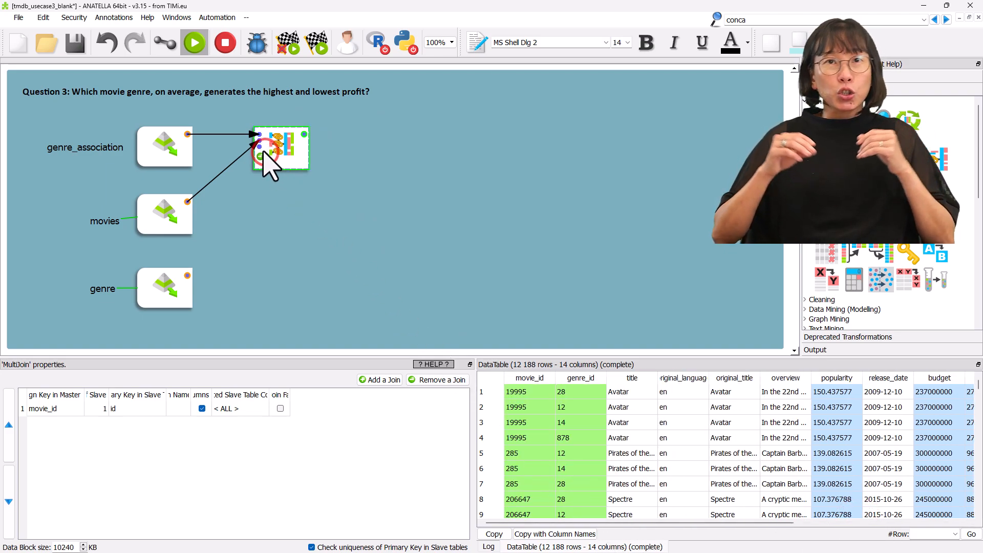
Link the genre table to the MultiJoin's third input and add a second join row.
left_click(160, 45)
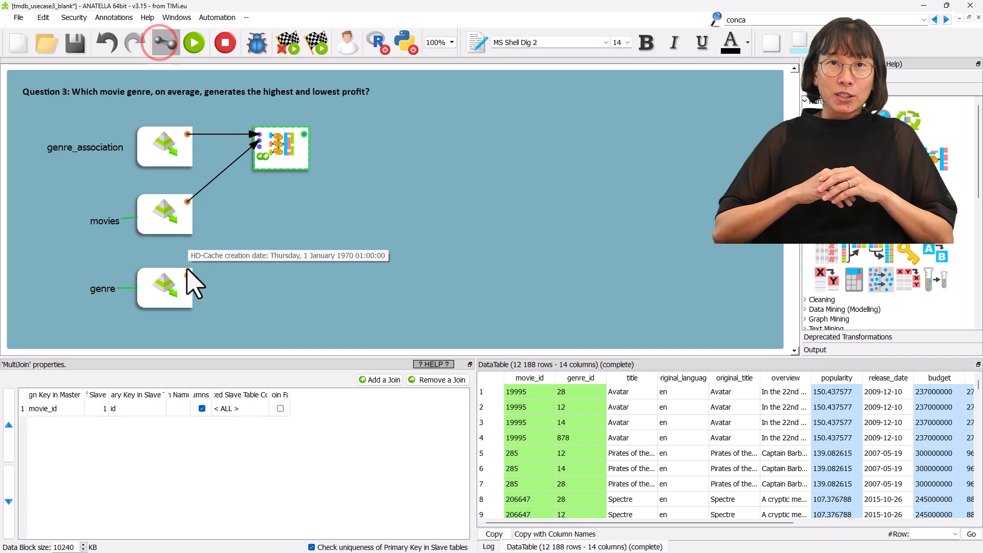
left_click_drag(189, 276, 259, 148)
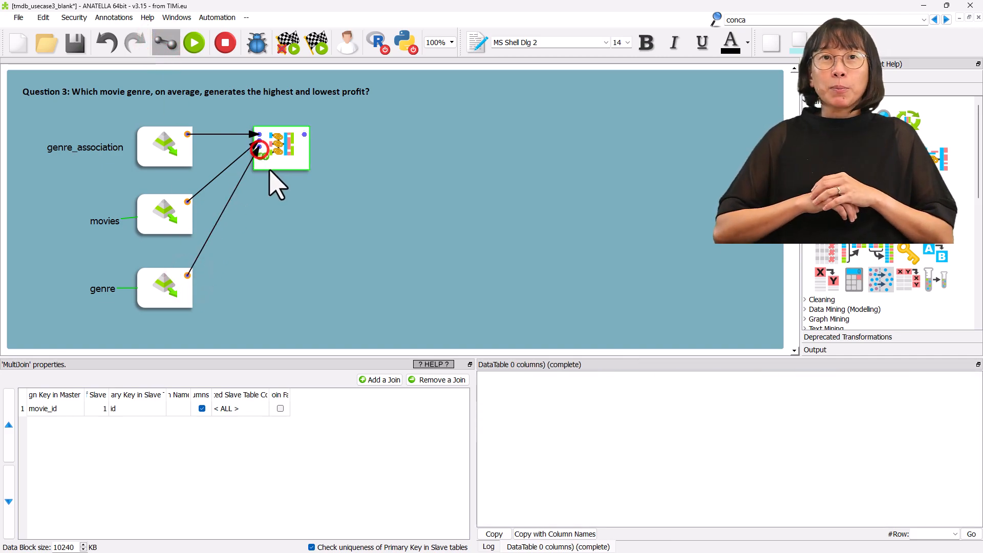
left_click(380, 380)
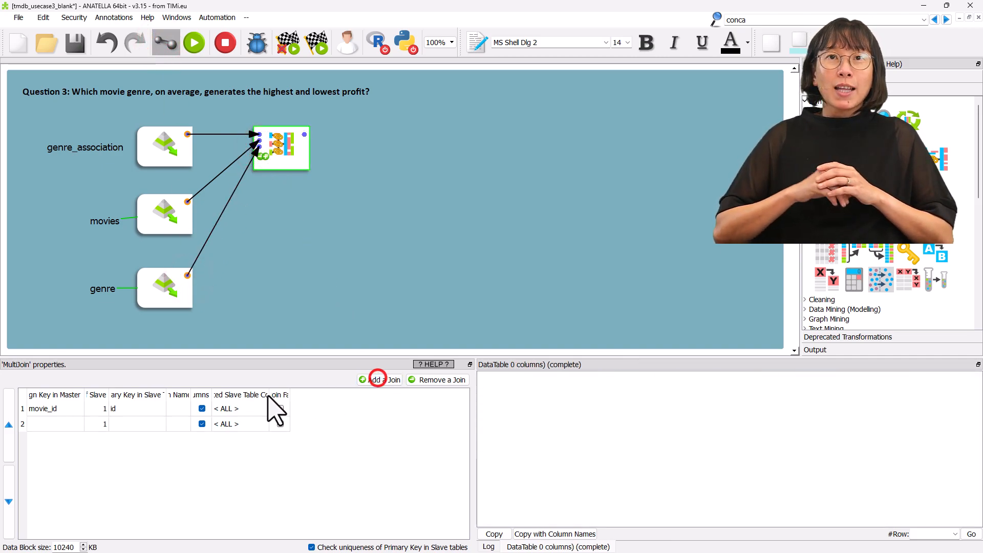
Set genre_id as the second join's foreign key in the master table, and set its slave table number to 2.
double_click(62, 425)
left_click(414, 123)
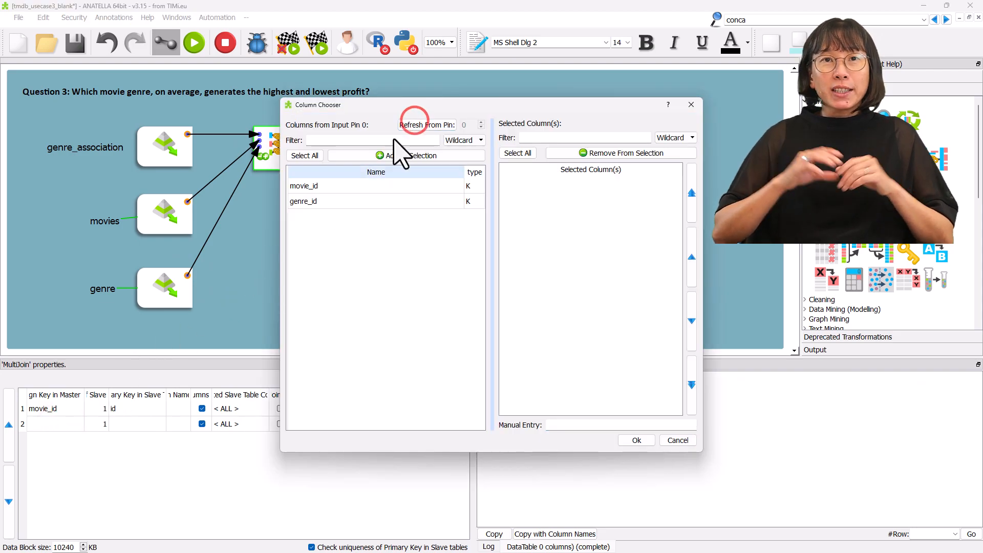
double_click(318, 200)
left_click(635, 433)
left_click(98, 424)
left_click(99, 425)
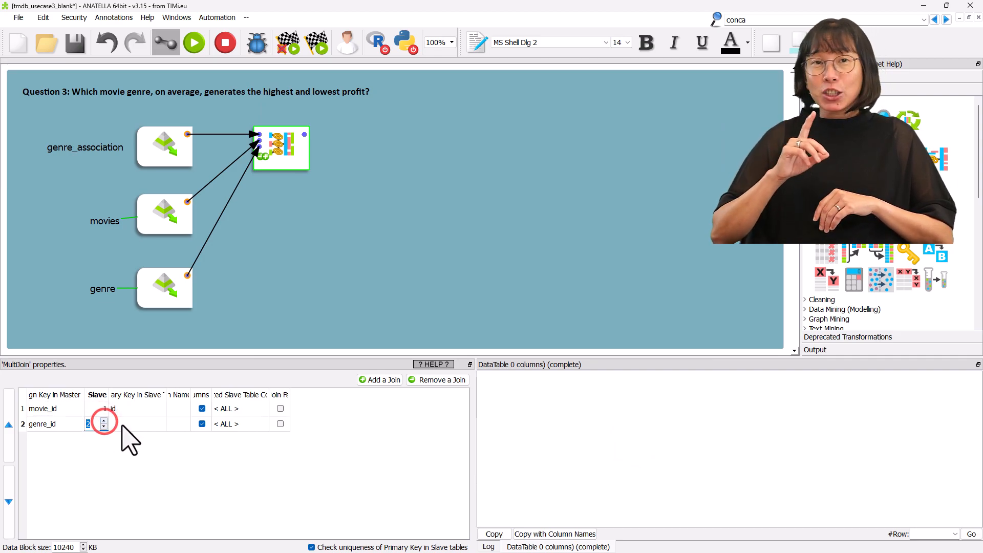
Set genre_id as the second join's primary key in the genre slave table, and run the MultiJoin's output.
left_click(123, 425)
left_click(430, 125)
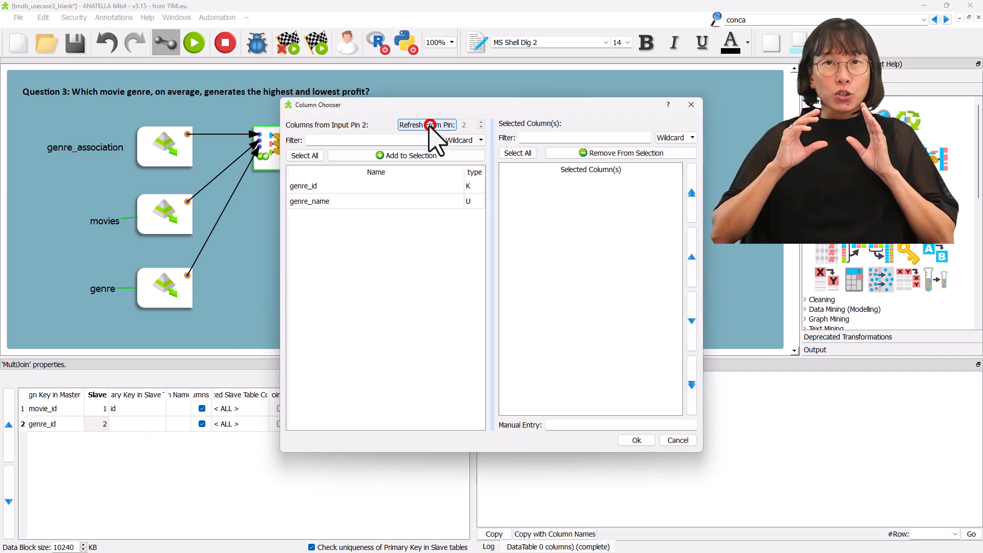
double_click(328, 186)
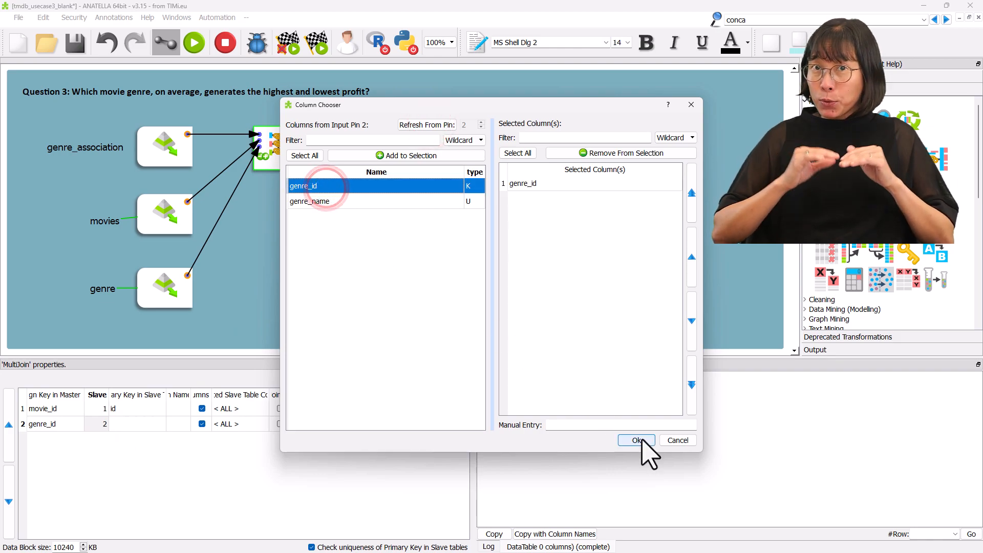
left_click(636, 440)
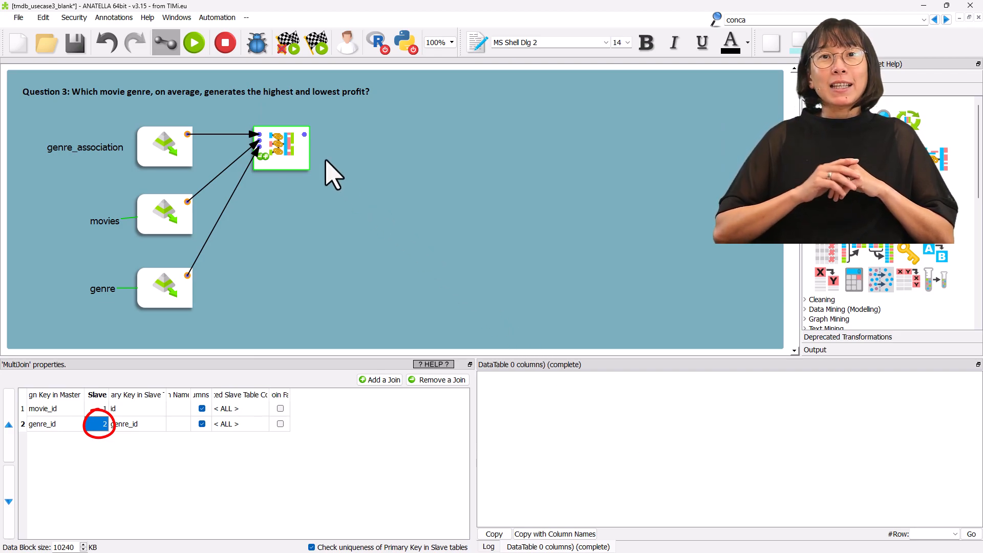
left_click(194, 44)
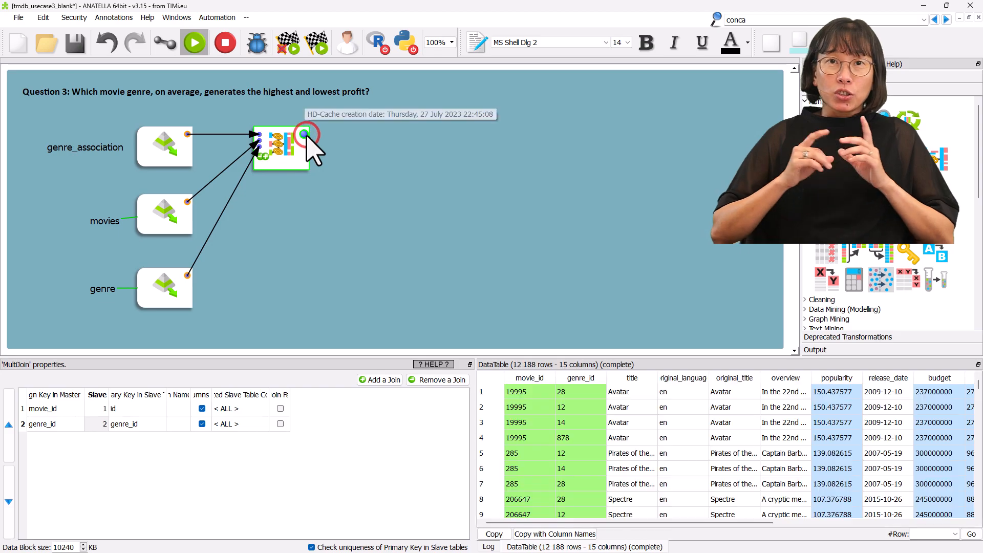
left_click_drag(596, 522, 913, 533)
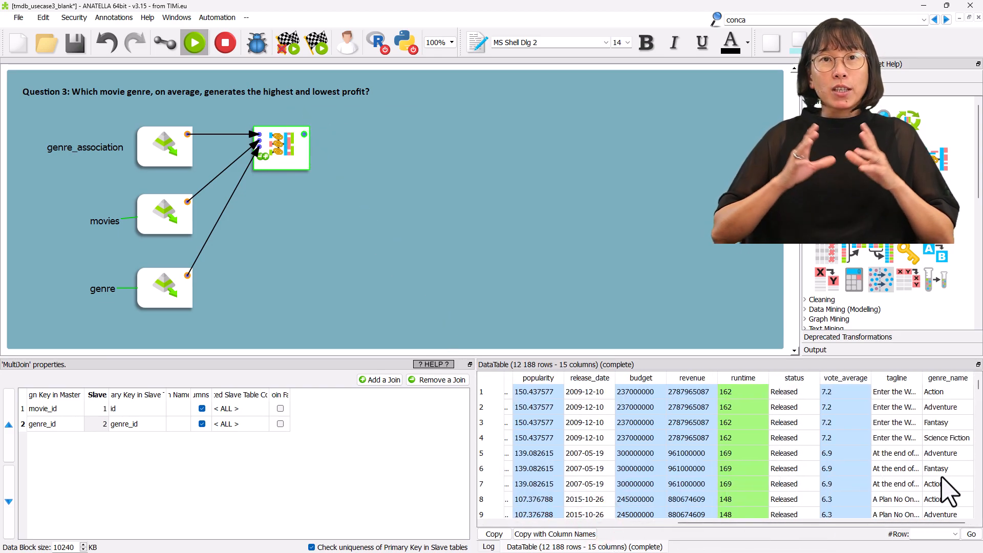
Add a writeGel output after the MultiJoin with the file name :/movie_genres.gel_anatella, and run it.
left_click(827, 349)
left_click_drag(370, 129, 370, 194)
double_click(370, 195)
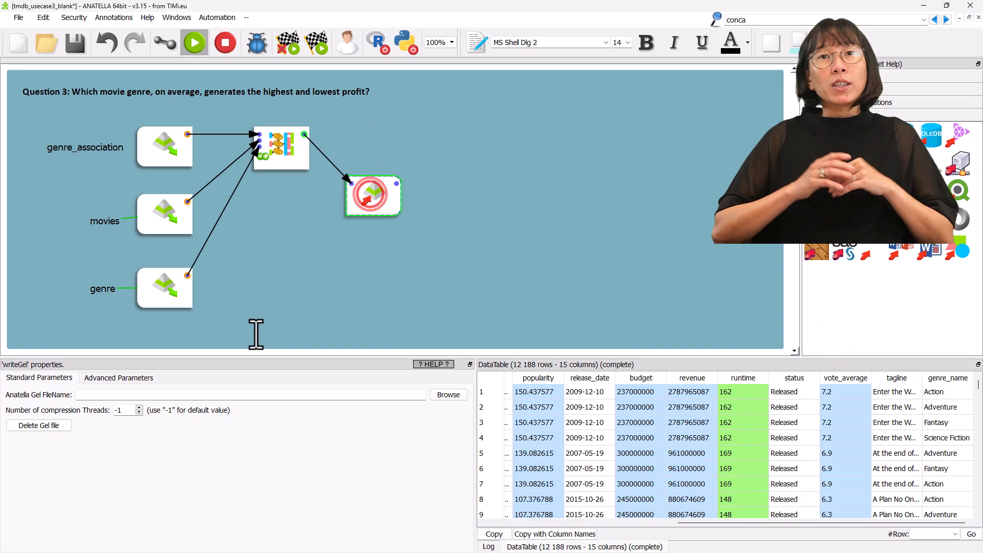
left_click(201, 396)
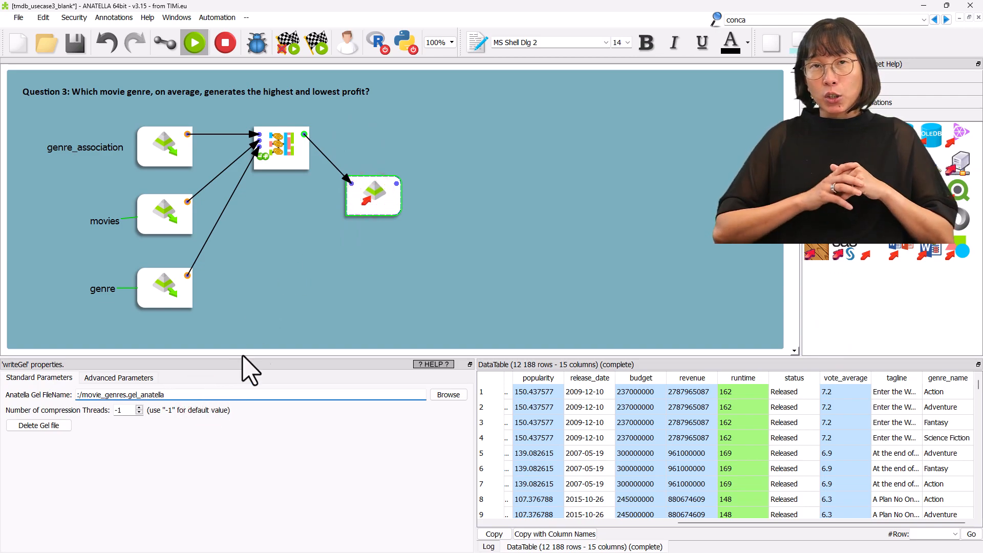
left_click(397, 184)
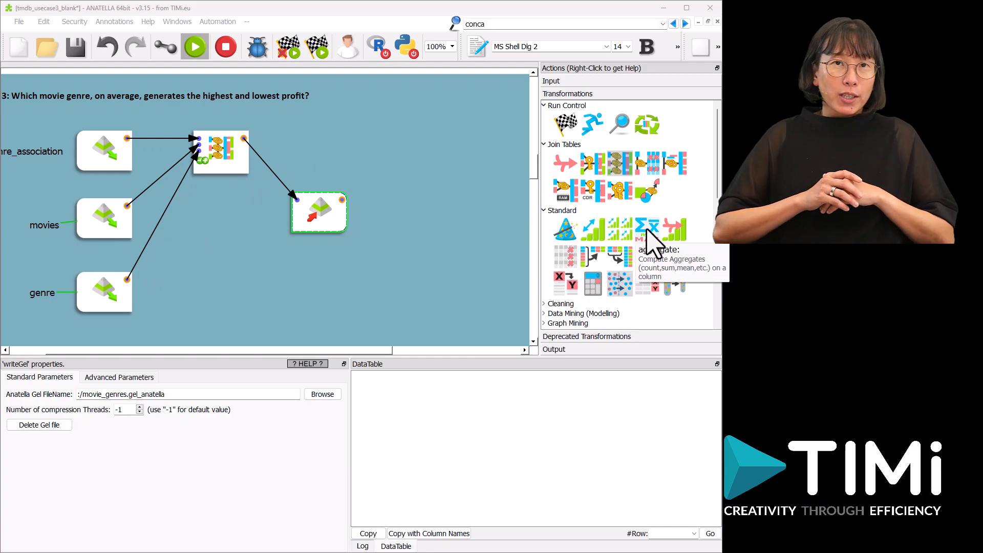
Add a Calculator after the MultiJoin with revenue and budget as inputs, compute profit as revenue - budget, and run it.
left_click_drag(594, 284, 316, 145)
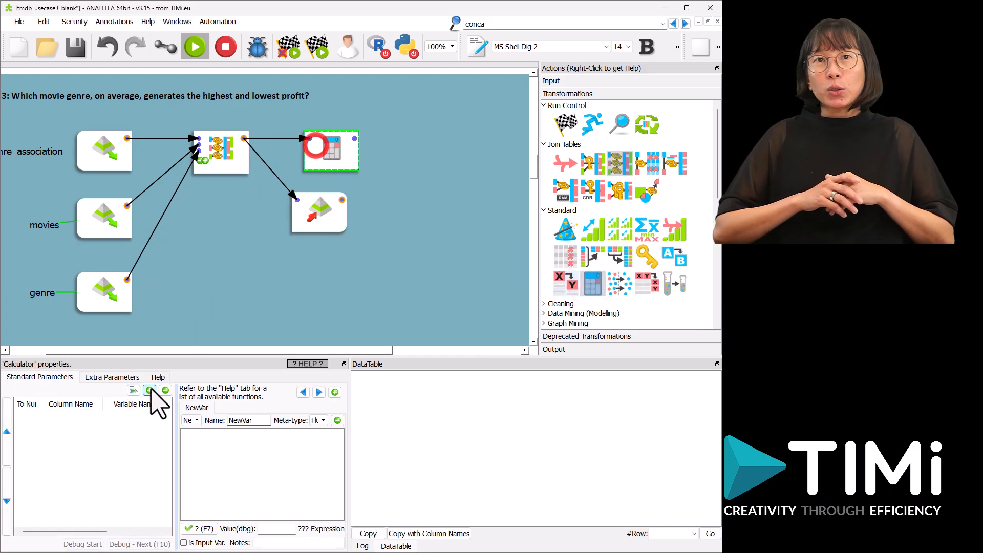
left_click(149, 391)
left_click(296, 127)
double_click(172, 326)
double_click(174, 310)
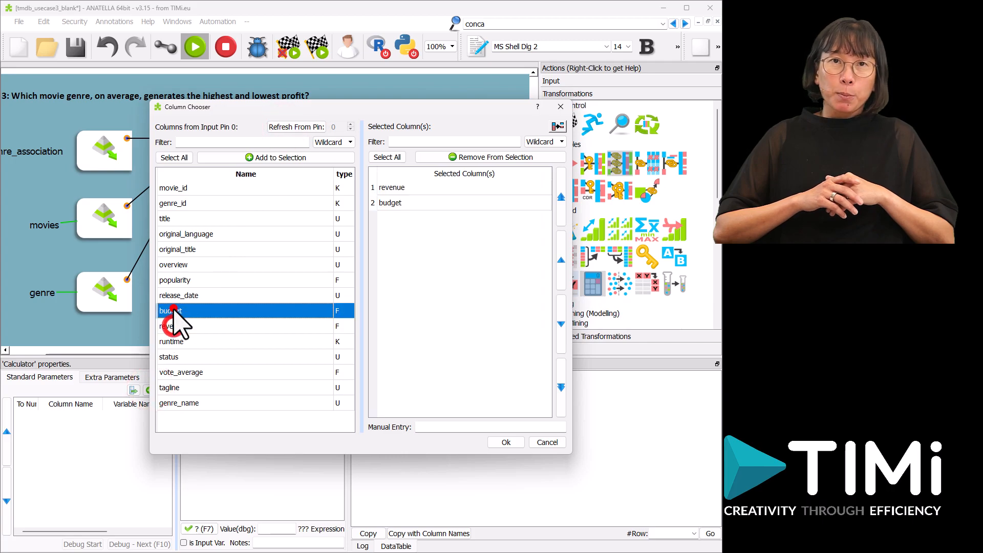
left_click(495, 440)
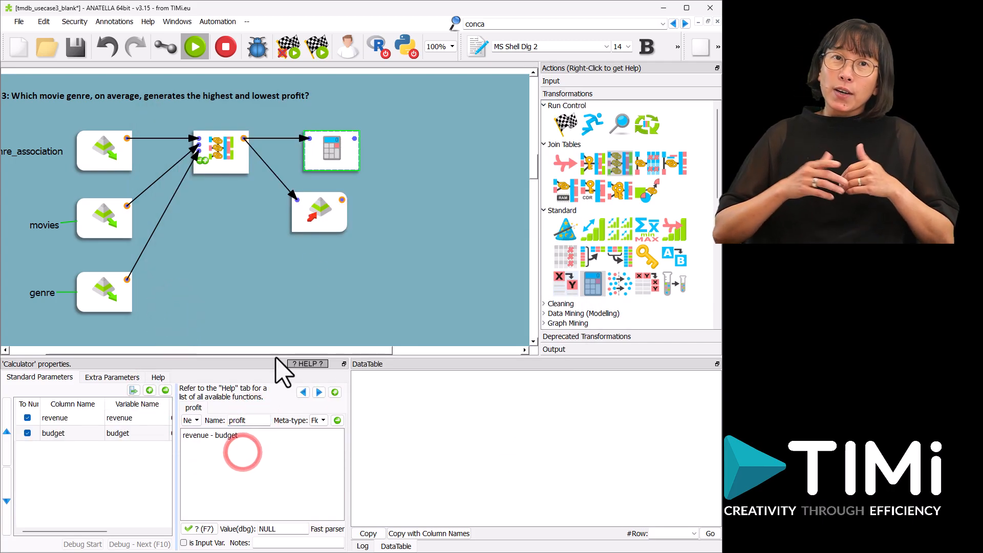
left_click(355, 139)
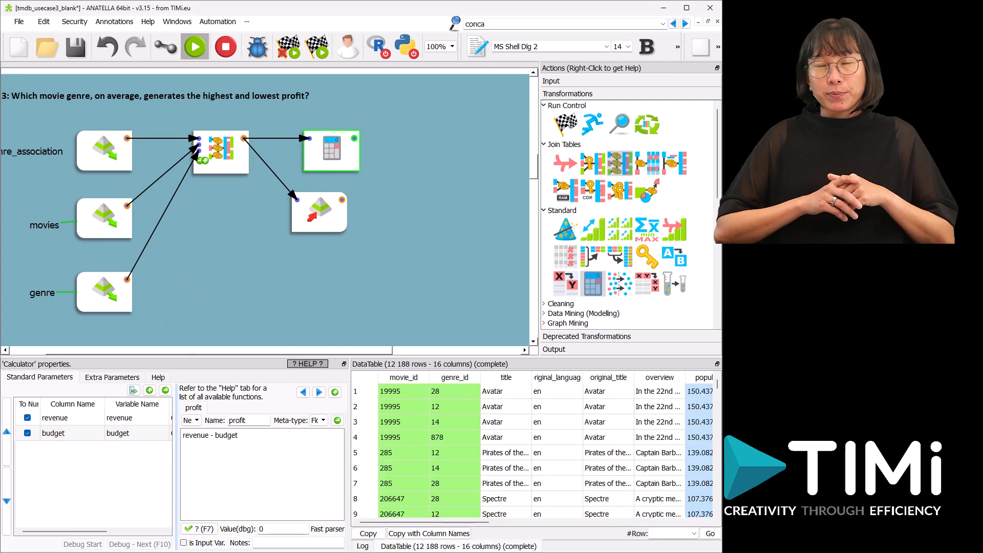
Add an aggregate after the Calculator and group it by genre_name.
left_click_drag(646, 229, 390, 134)
left_click(423, 151)
left_click(253, 404)
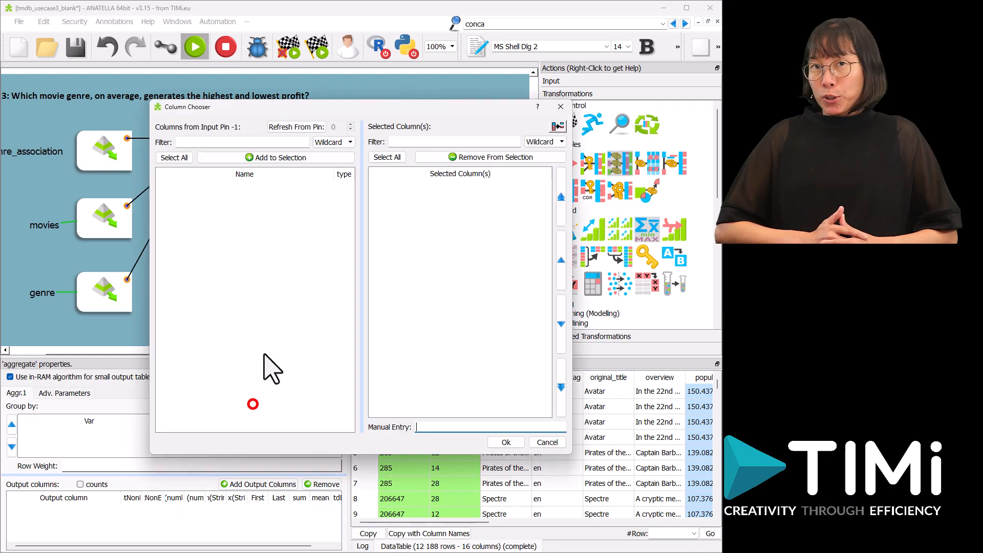
left_click(296, 127)
double_click(220, 403)
left_click(506, 442)
Add profit as the aggregate's output column with the mean computed, and run the aggregate.
left_click(250, 486)
left_click(283, 128)
double_click(187, 419)
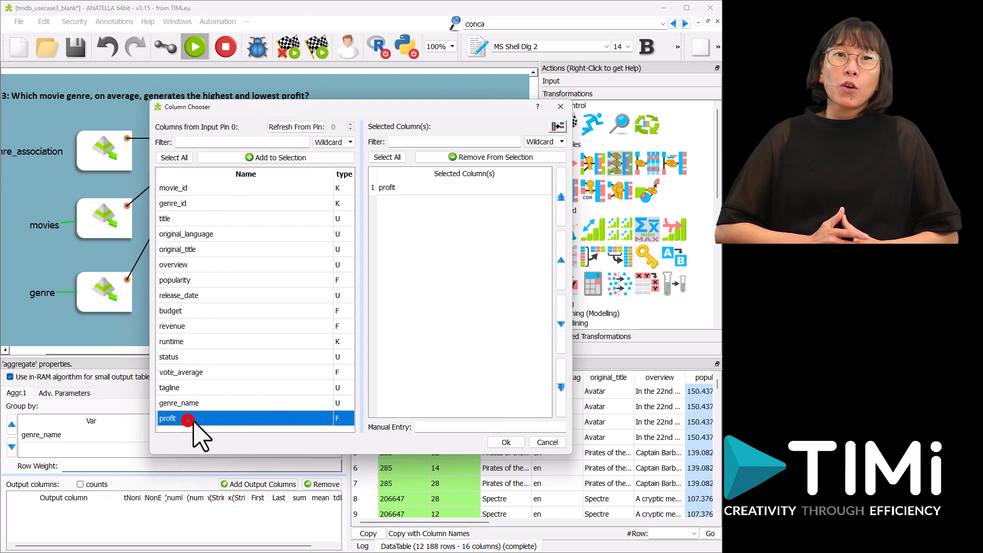
left_click(507, 444)
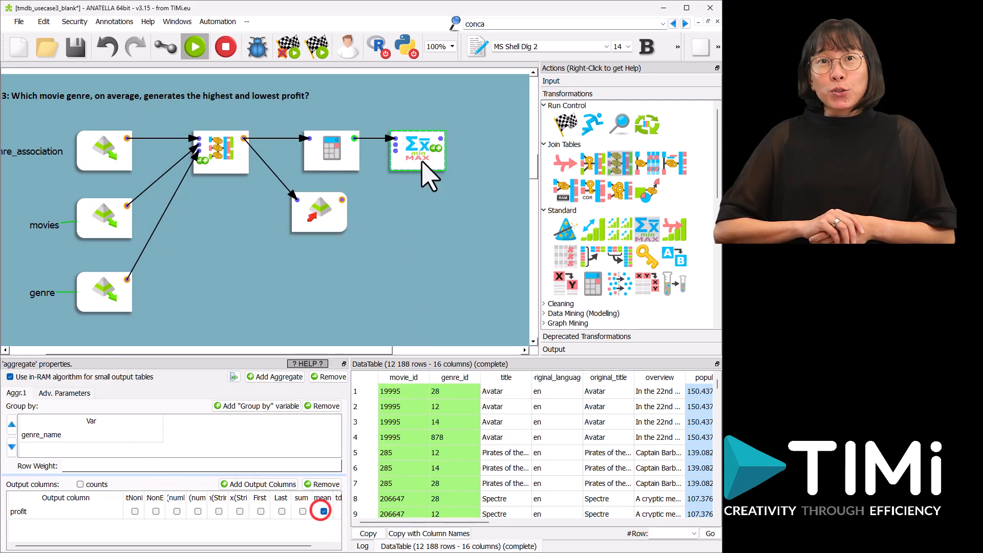
left_click(441, 138)
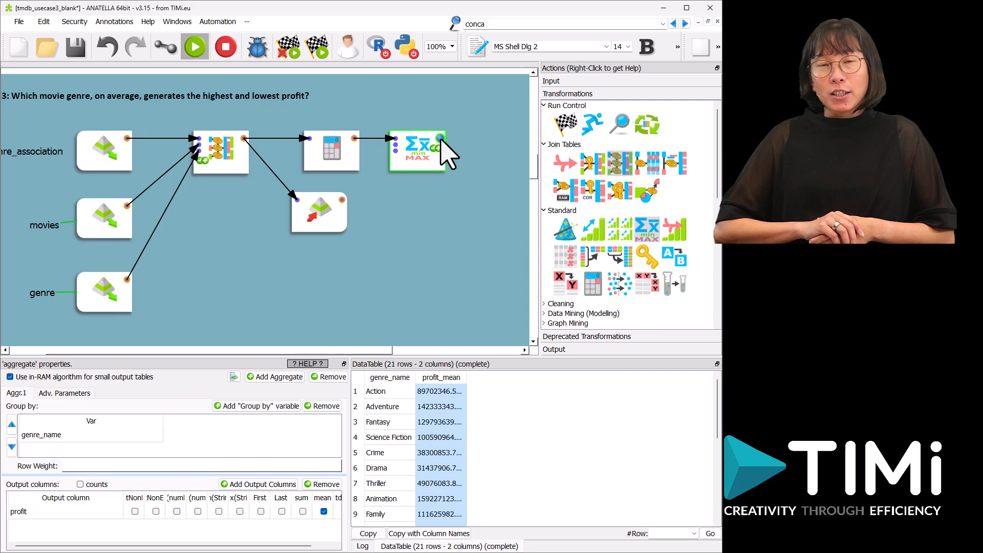
Add a sort after the aggregate with profit_mean as its sort column.
left_click_drag(594, 238, 499, 160)
left_click(220, 388)
left_click(299, 127)
left_click(209, 203)
double_click(209, 203)
left_click(506, 442)
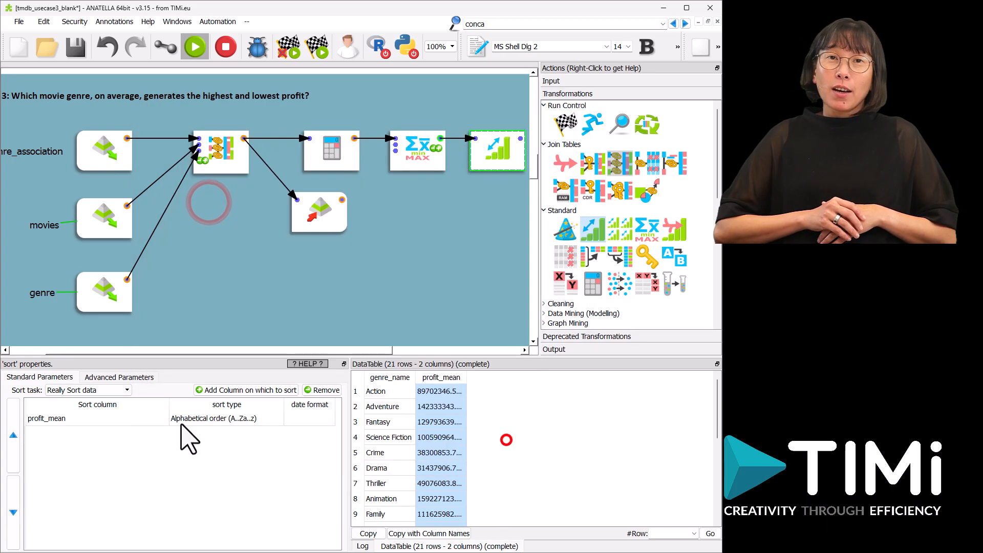
Set the profit_mean sort type to Numerical order decreasing, and run the sort's output.
left_click(193, 418)
left_click(187, 418)
left_click(199, 473)
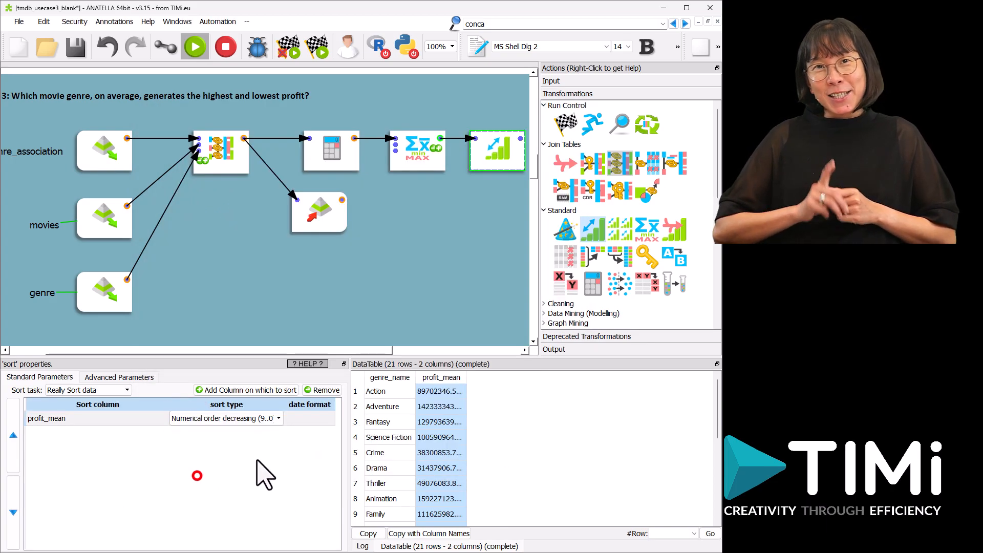
left_click(521, 140)
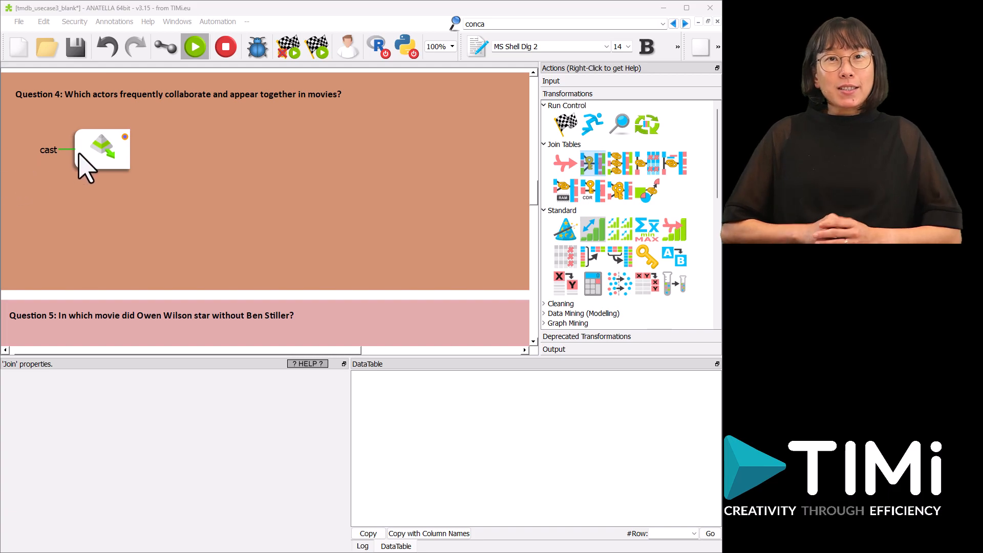
Run the Question 4 cast table's output and examine its movie_id column.
left_click(91, 146)
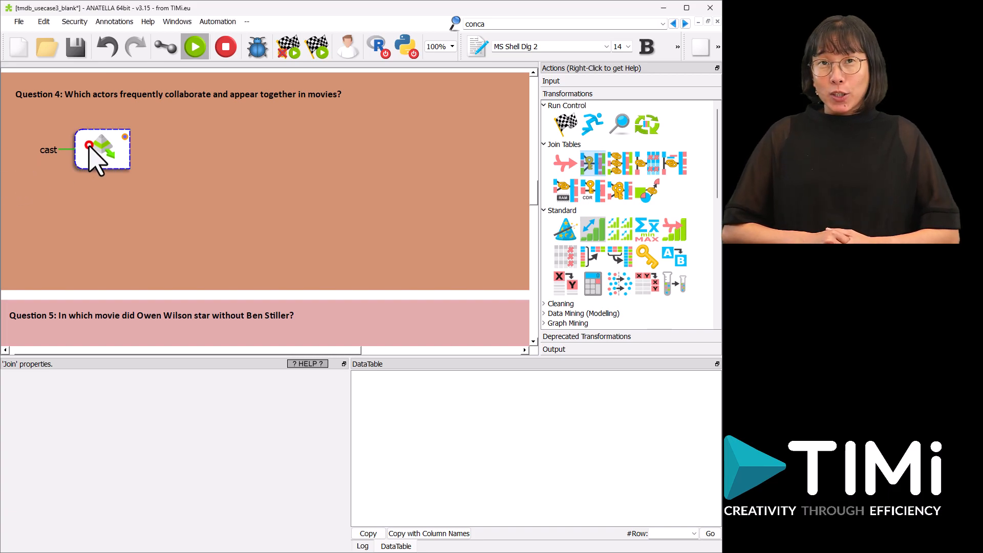
left_click(125, 136)
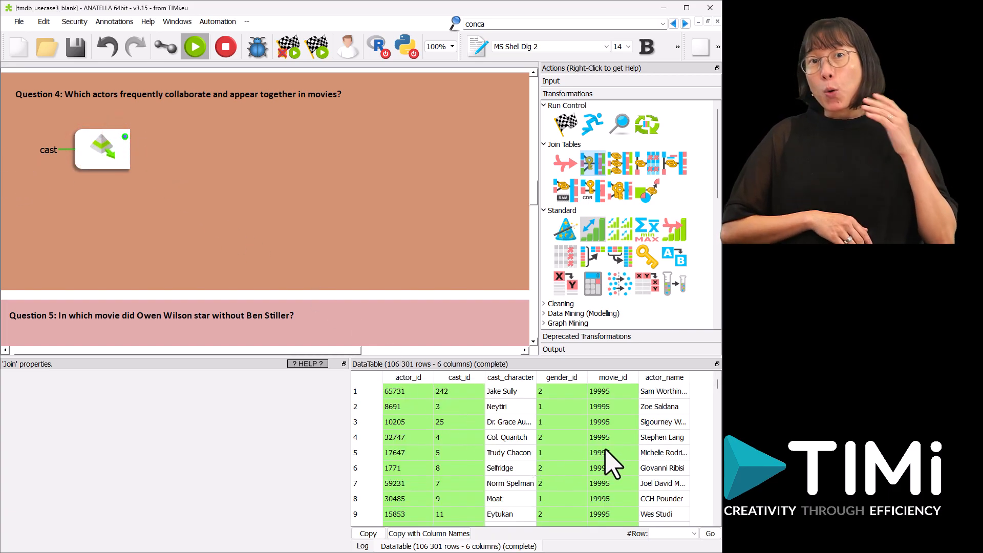
left_click(625, 376)
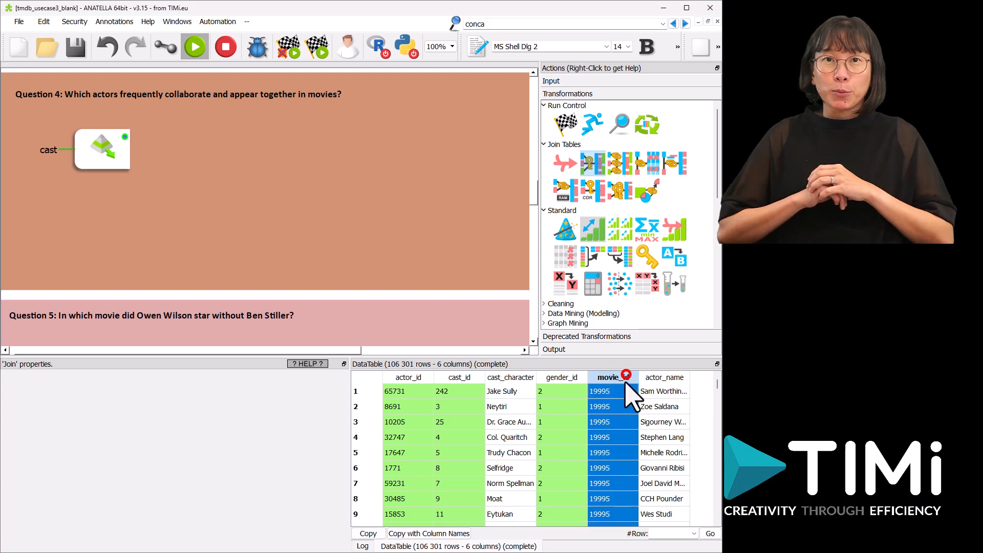
Duplicate the Question 4 cast reader with its label, and align the copy below the original.
mouse_move(83, 145)
left_mouse_down()
mouse_move(65, 193)
mouse_move(78, 196)
mouse_move(49, 208)
mouse_move(57, 216)
left_mouse_up()
left_click(50, 151)
left_click(102, 229)
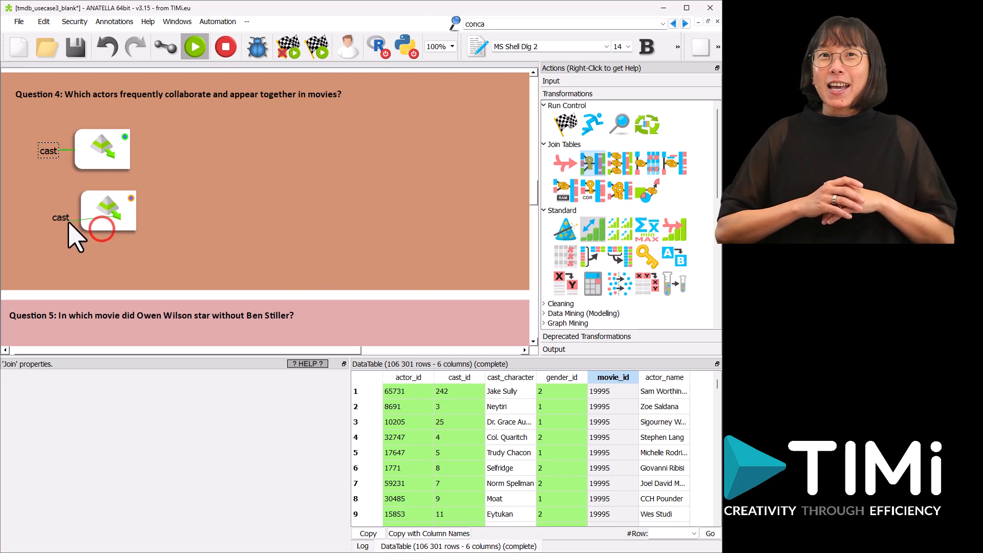
left_click_drag(103, 210, 96, 211)
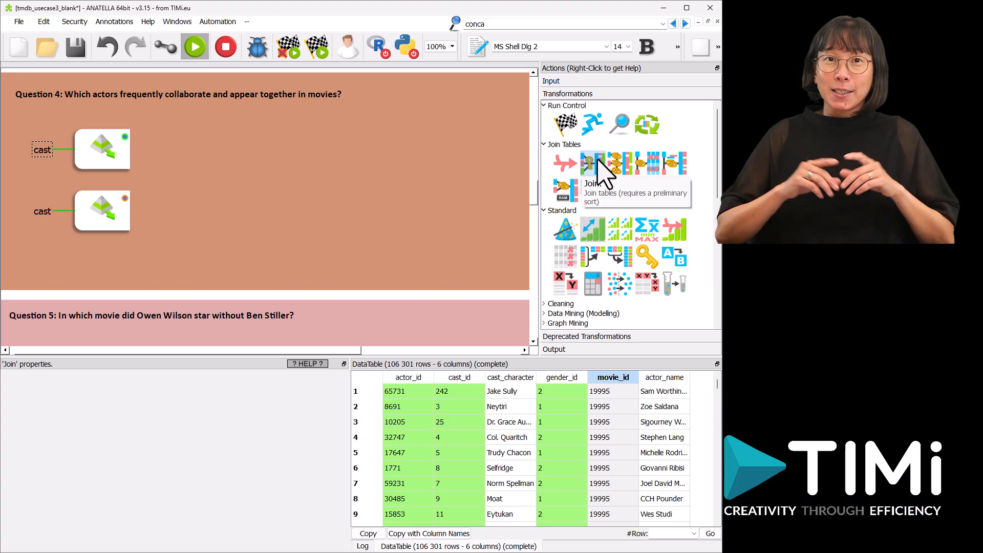
Add a Join fed by both cast tables, and set its type to Inner Join for B keys with duplicates.
left_click_drag(595, 162, 200, 143)
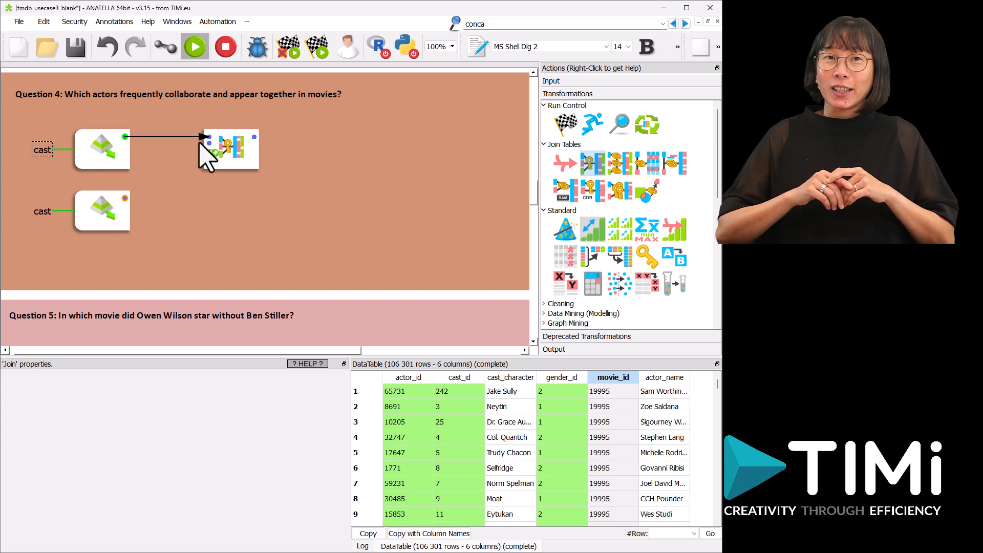
left_click(166, 50)
left_click_drag(125, 198, 207, 142)
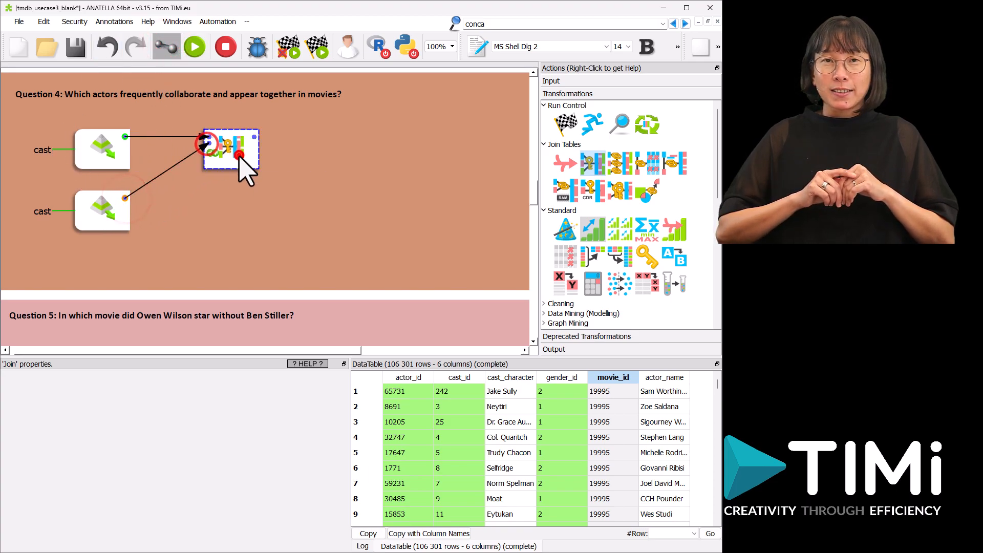
left_click(164, 380)
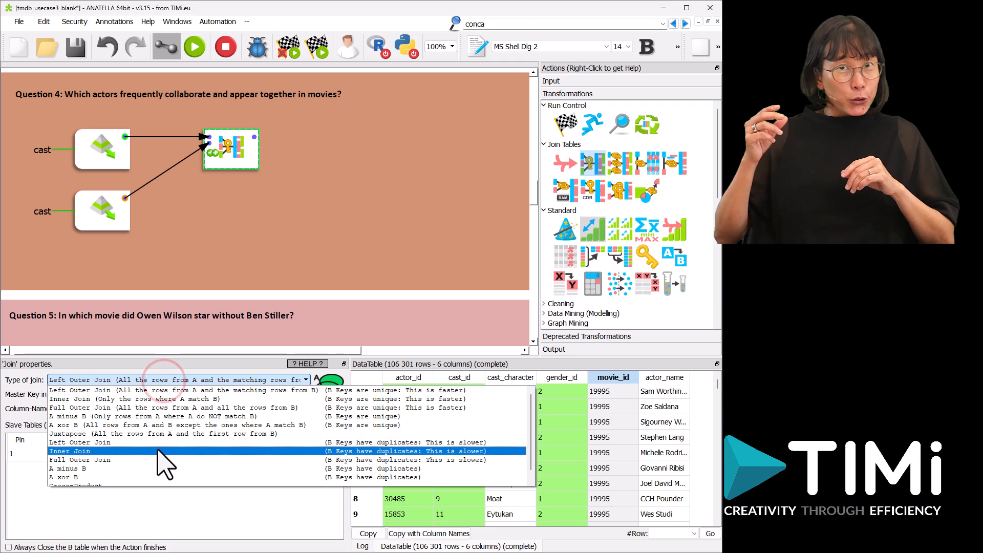
left_click(360, 453)
Set movie_id as the Join's master key in table A.
left_click(174, 395)
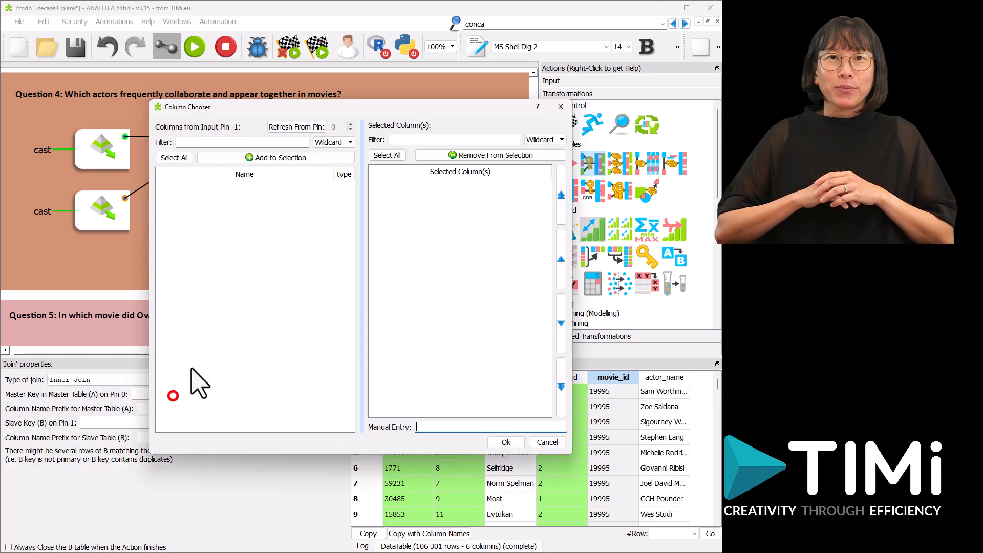
left_click(299, 127)
double_click(174, 249)
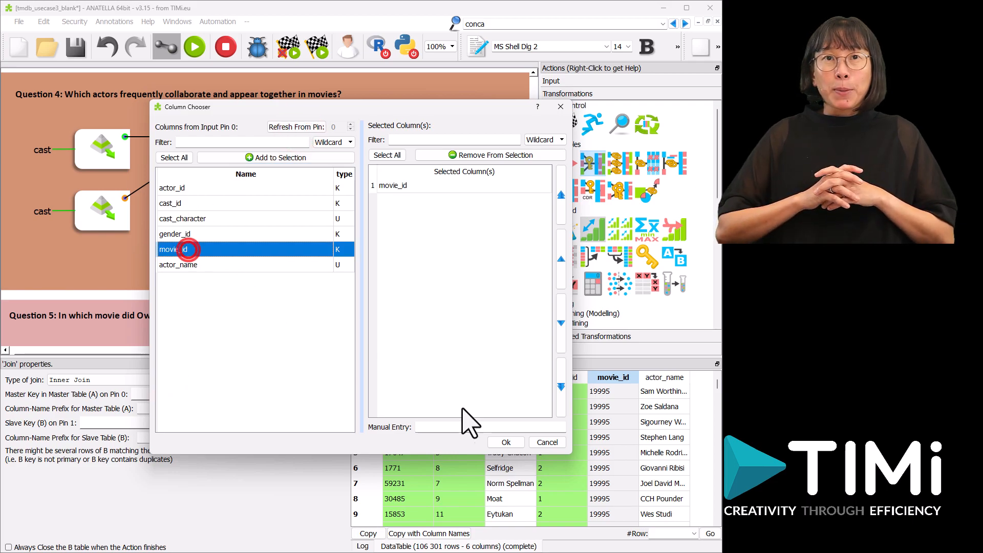
left_click(506, 442)
Set movie_id as the Join's slave key in table B, and set the slave table's column-name prefix to 2nd_.
left_click(176, 423)
left_click(299, 127)
double_click(191, 250)
left_click(506, 443)
left_click(220, 439)
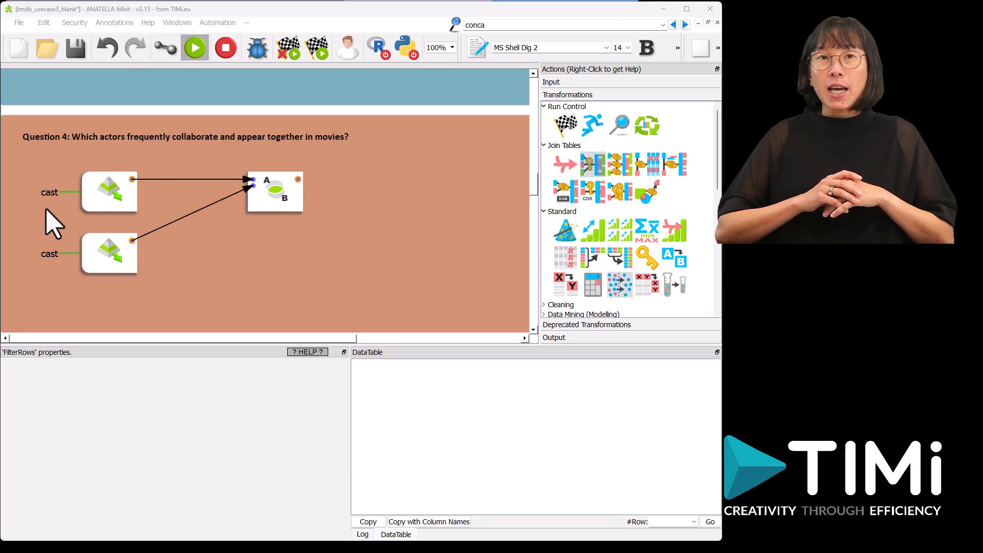
Insert a sort on movie_id in increasing numerical order between the first cast table and the Join.
left_click_drag(593, 230, 201, 192)
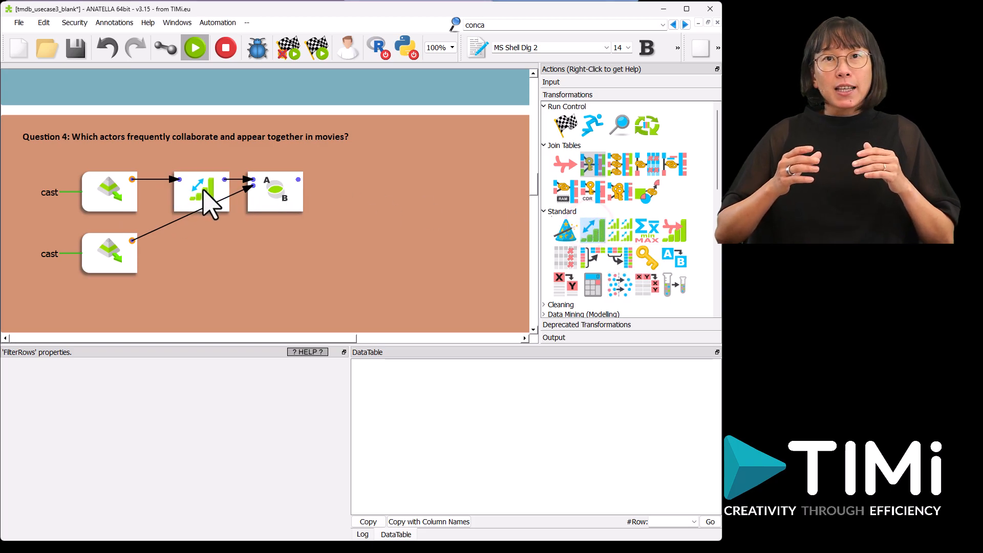
left_click(200, 378)
left_click(307, 122)
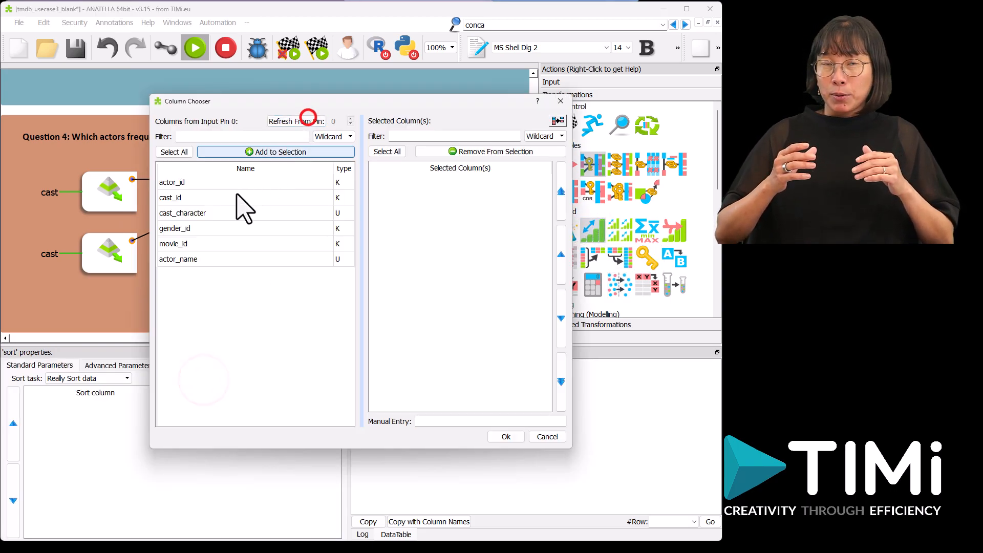
double_click(189, 244)
left_click(505, 436)
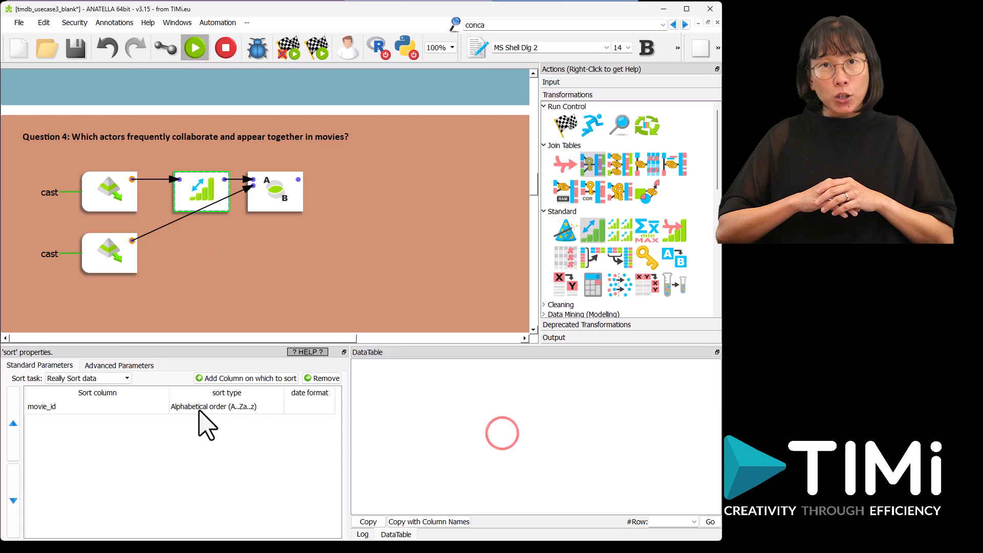
left_click(198, 409)
left_click(199, 409)
left_click(197, 449)
Duplicate the sort between the second cast table and the Join, then run the Join's output and examine its columns.
left_click_drag(187, 185, 170, 232)
left_click(297, 180)
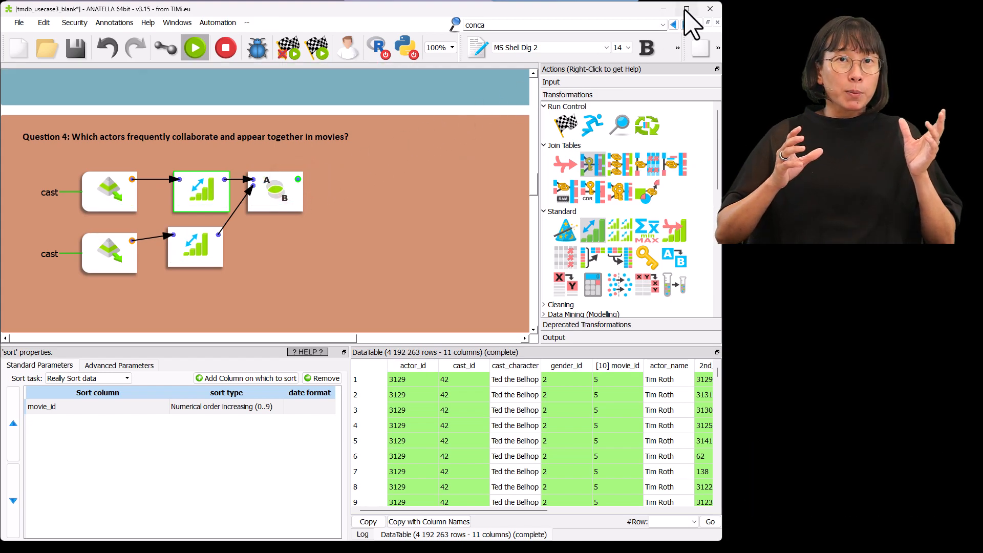
left_click(686, 8)
left_click_drag(640, 520, 698, 519)
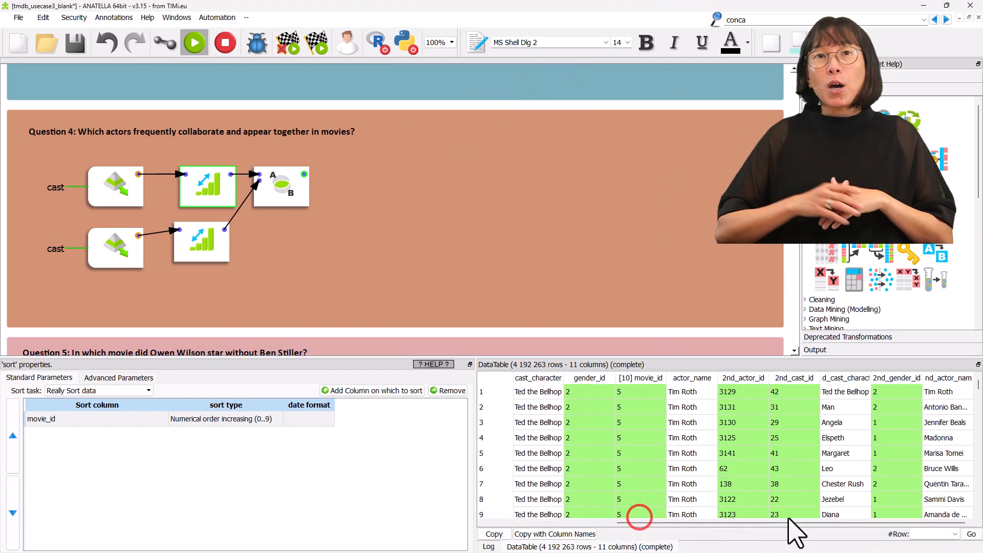
Add a FilterRows box after the Join, with actor_id and 2nd_actor_id as its input columns.
left_click_drag(881, 279, 342, 175)
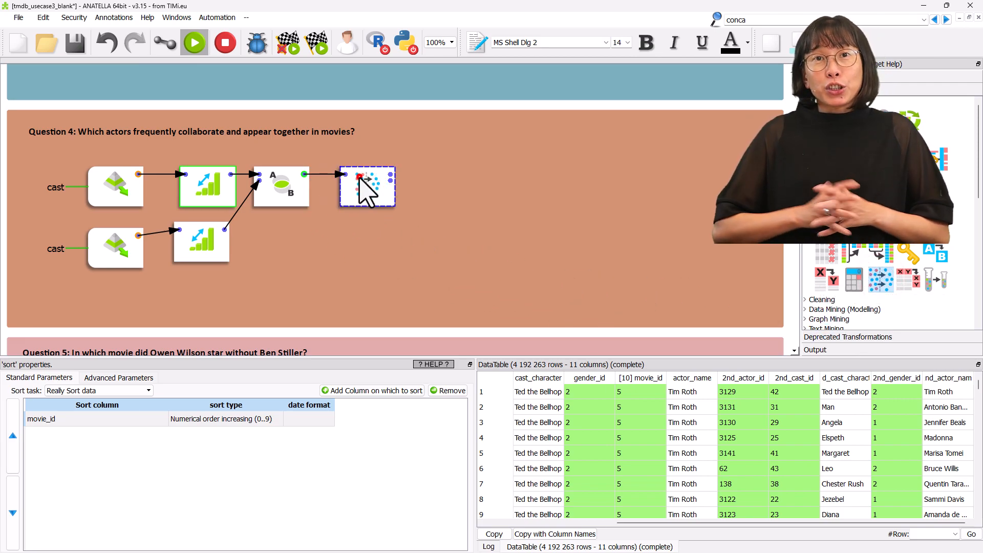
left_click(361, 185)
left_click(154, 389)
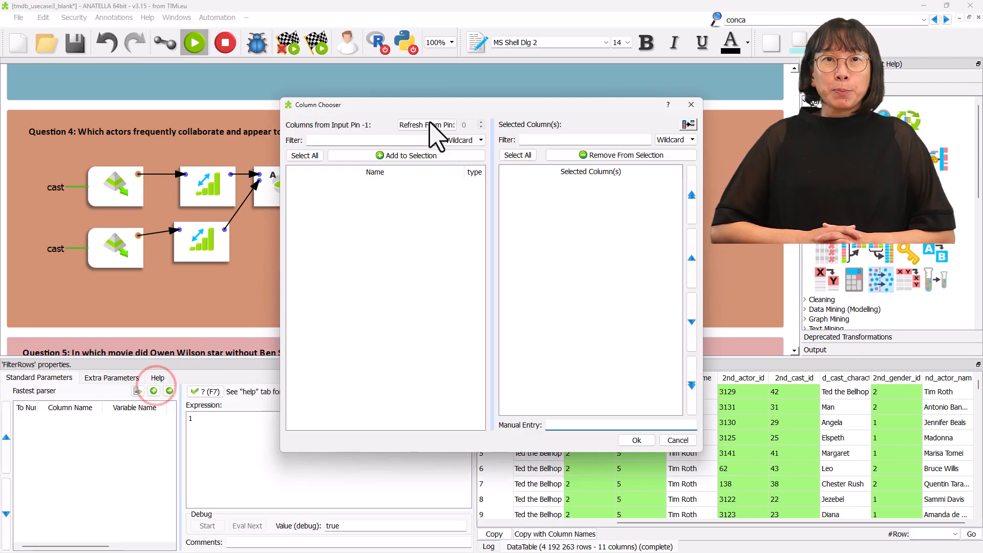
left_click(427, 124)
double_click(307, 186)
left_click(326, 278)
double_click(325, 278)
left_click(641, 441)
Set the filter expression to actor_id != _2nd_actor_id and run the filter's output.
type("actor_id != _2nd_actor_id")
left_click(391, 175)
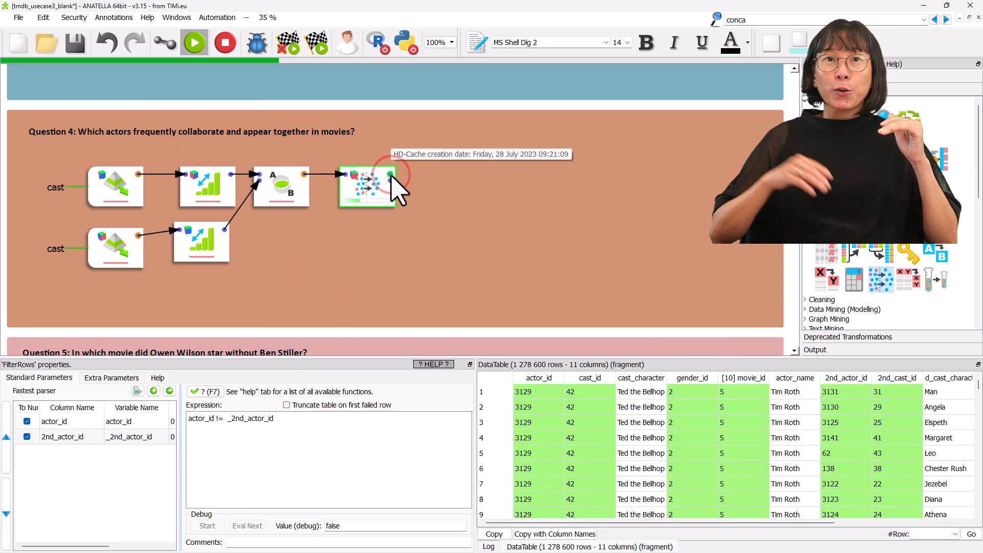
left_click(300, 105)
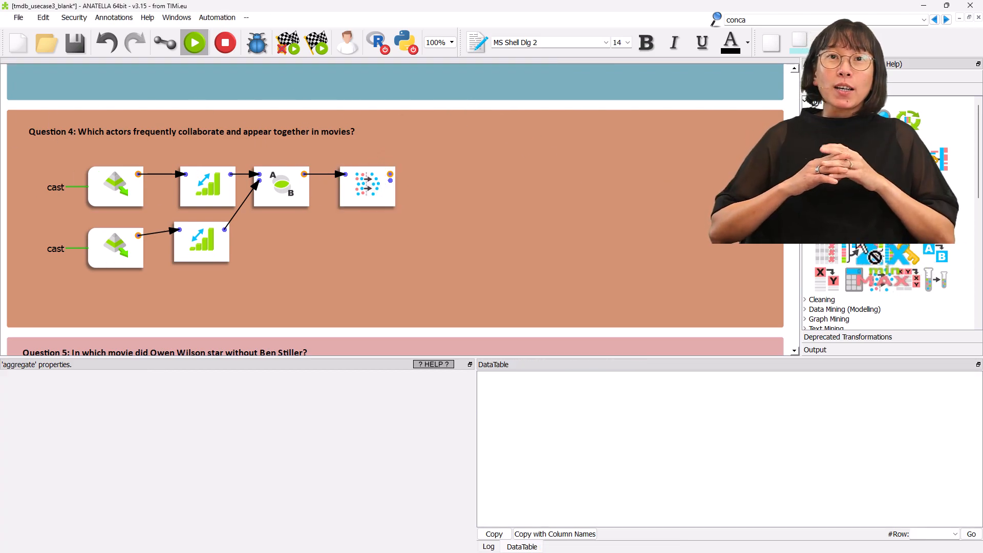
Add an aggregate after the row filter, grouped by actor_id and 2nd_actor_id.
left_click_drag(421, 174, 439, 189)
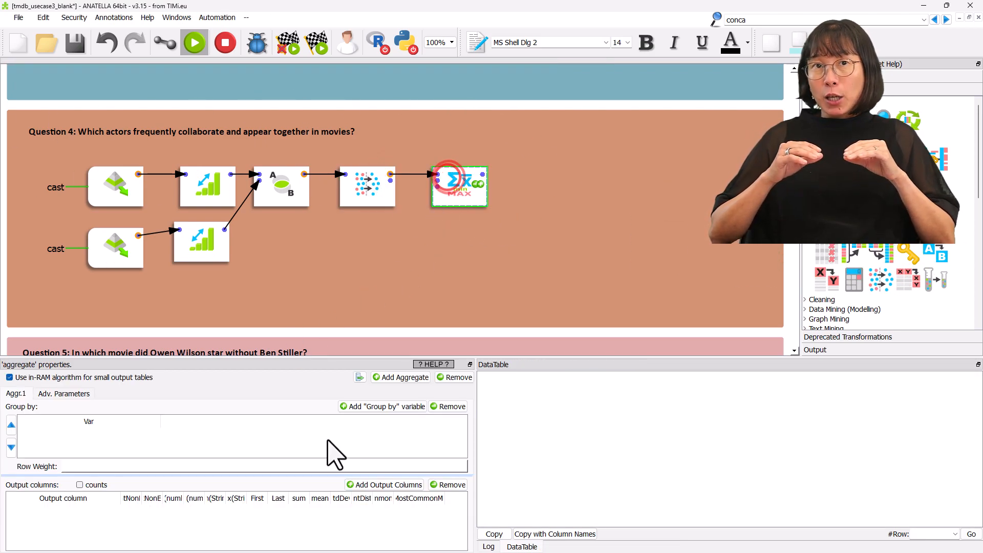
left_click(367, 406)
left_click(420, 125)
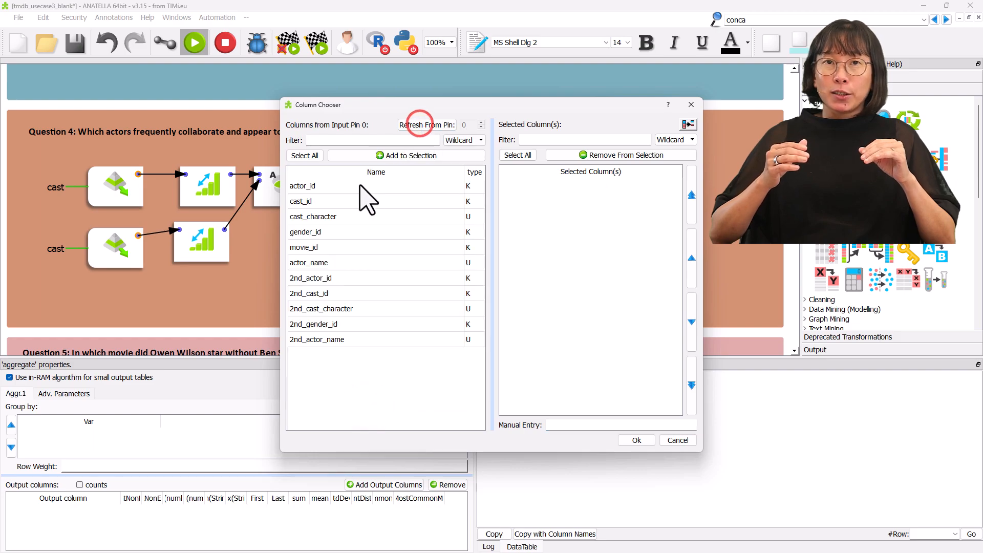
double_click(360, 185)
double_click(327, 278)
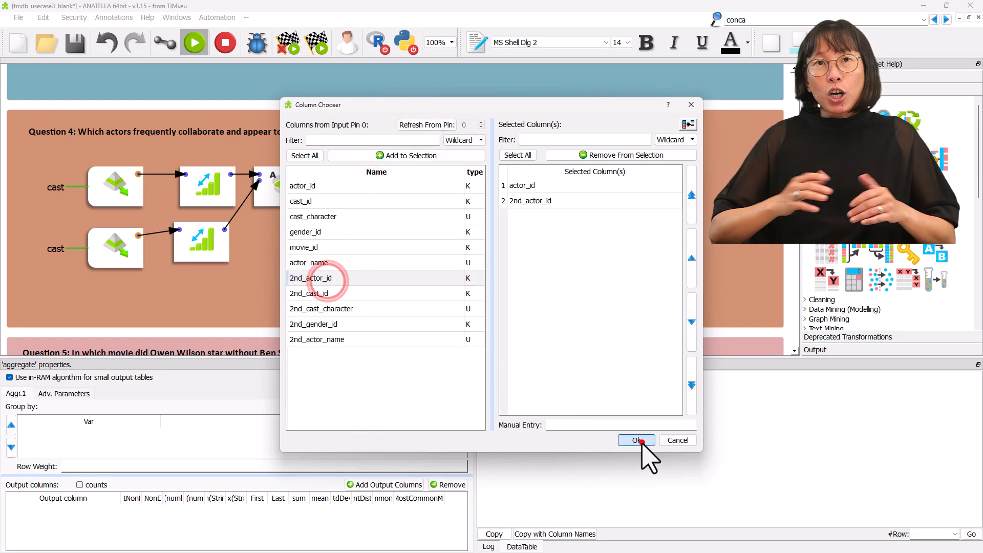
left_click(636, 441)
Enable counts in the aggregate, output the First value of actor_name and 2nd_actor_name, and run it.
left_click(80, 485)
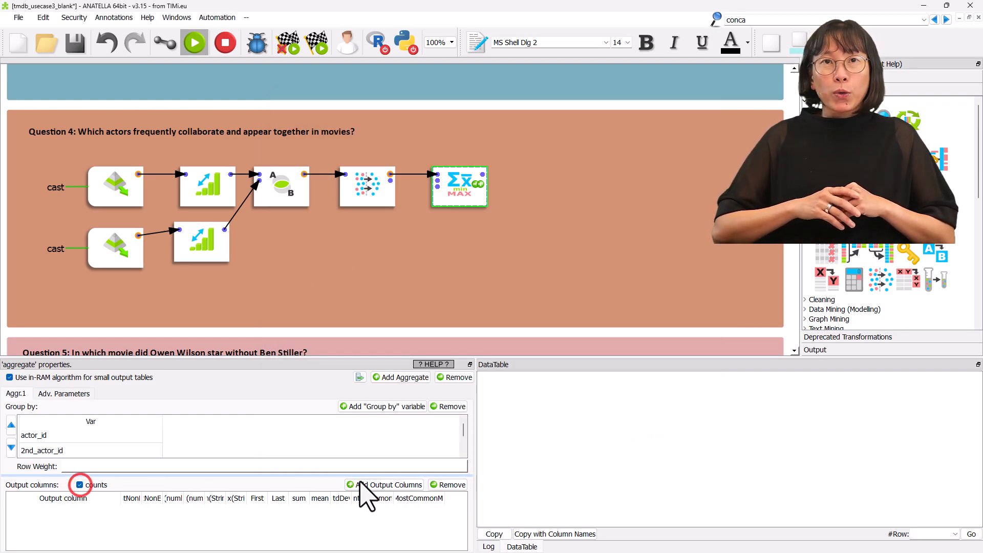
left_click(358, 484)
left_click(420, 125)
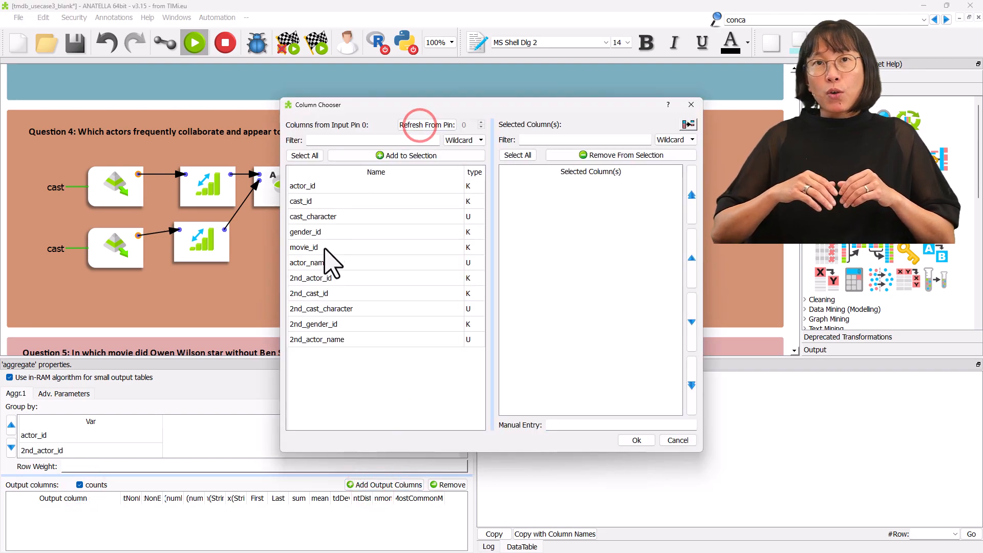
double_click(318, 263)
double_click(333, 340)
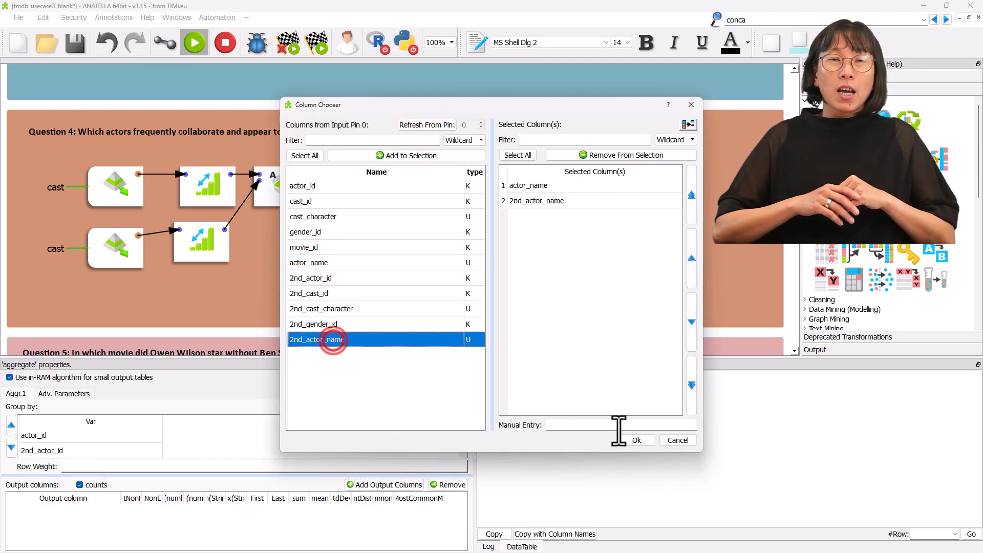
left_click(643, 440)
left_click(260, 512)
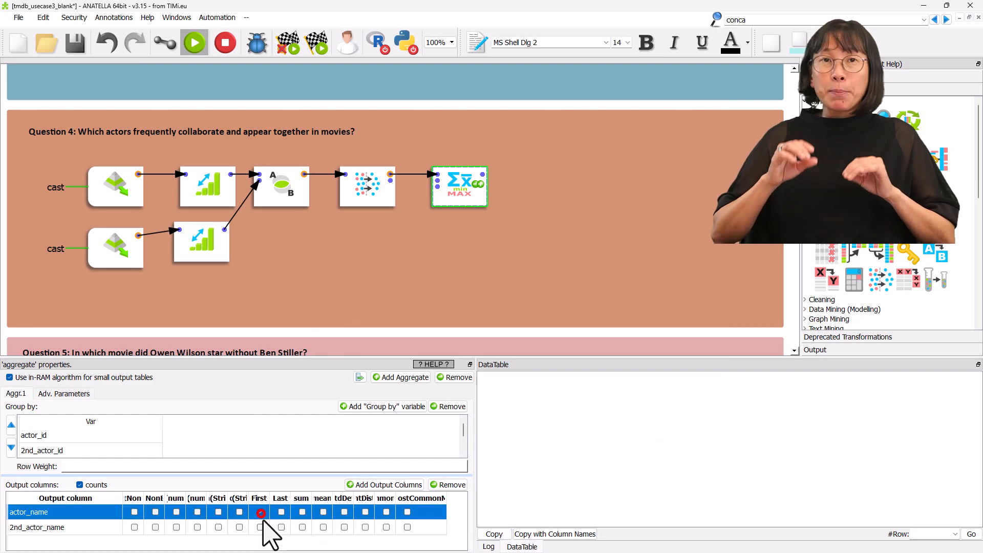
left_click(260, 527)
left_click(484, 176)
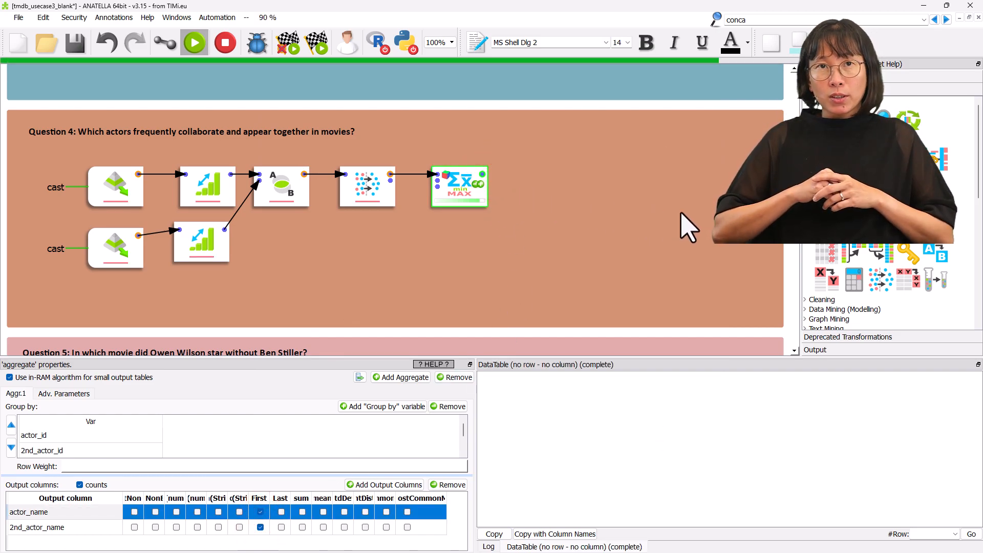
Add a sort on count in decreasing numerical order after the aggregate and run its output.
left_click_drag(857, 225, 518, 171)
left_click(539, 179)
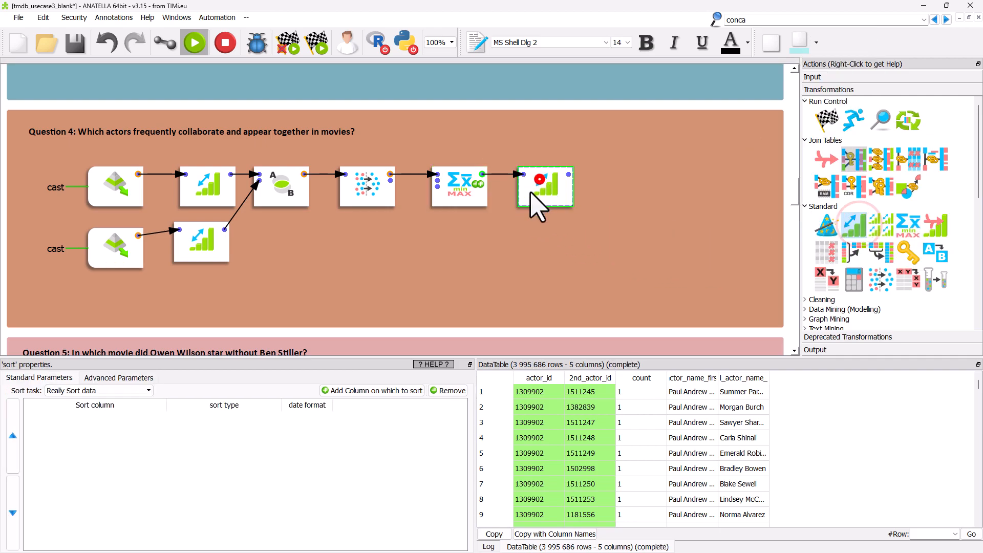
left_click(351, 386)
left_click(441, 122)
double_click(311, 216)
left_click(637, 440)
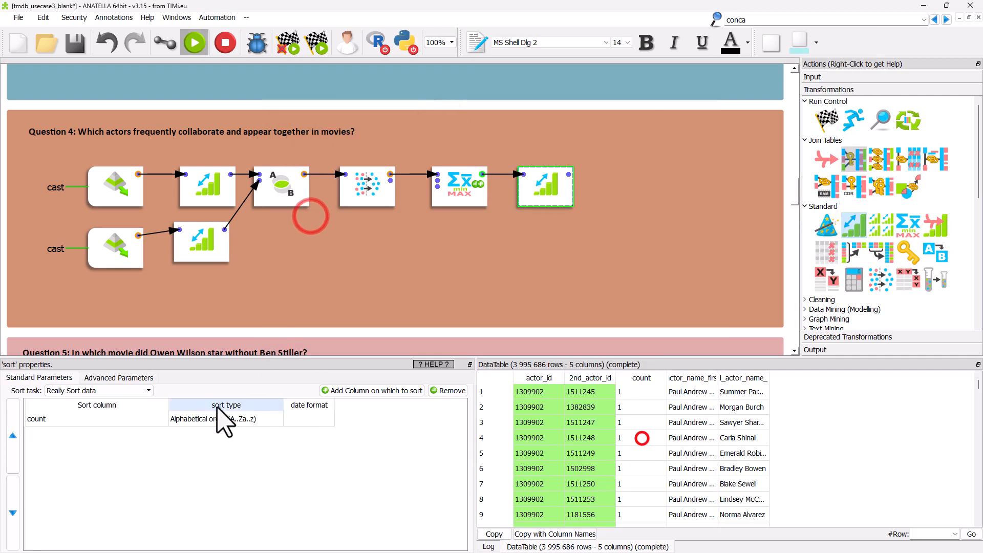
left_click(201, 419)
left_click(204, 469)
left_click(569, 174)
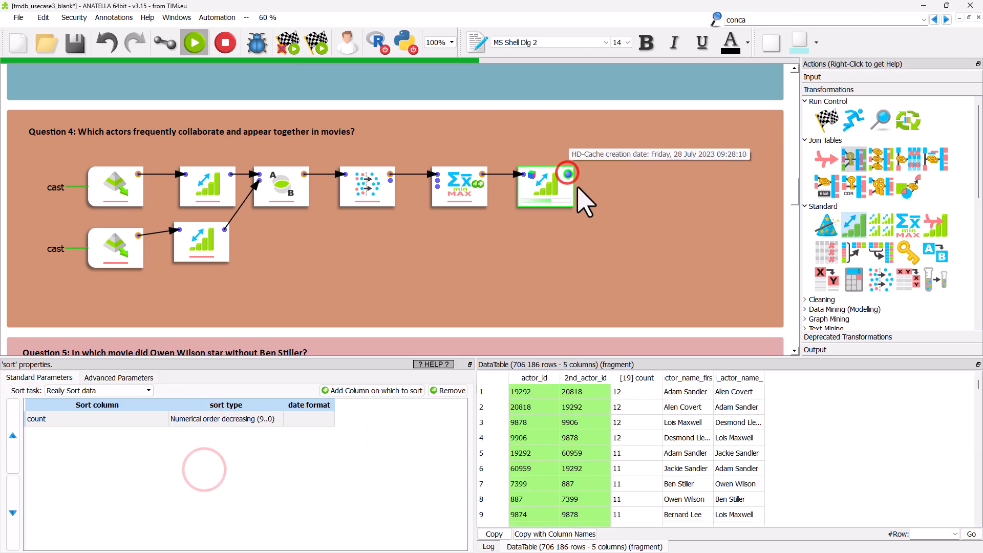
Widen the two actor name columns in the result table and examine the actor pair in row 7.
left_click_drag(769, 373, 828, 371)
left_click_drag(718, 378, 748, 378)
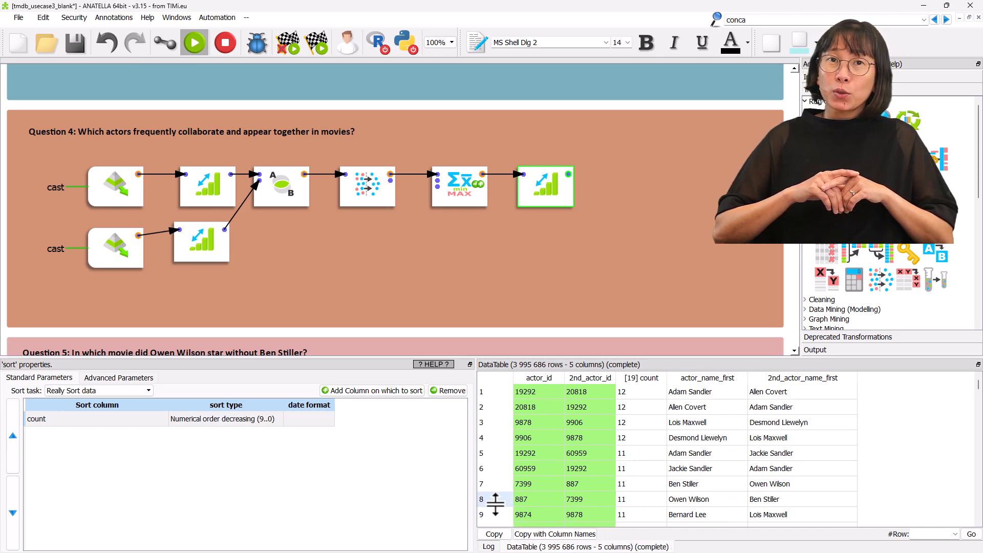
left_click(489, 485)
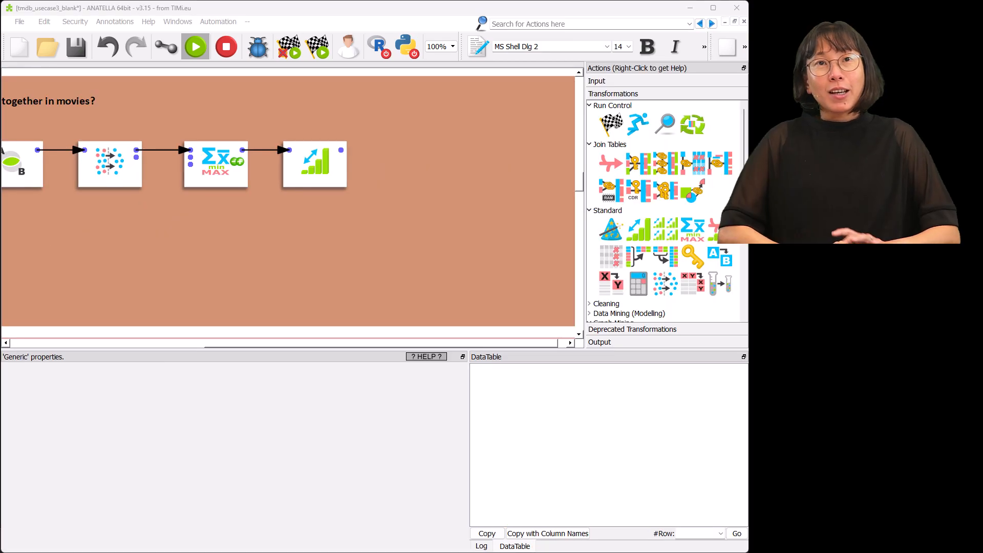
Add the FindConnectedGroups graph mining box after the count sort and set its ID Node A to actor_id.
scroll(628, 204, "down", 5)
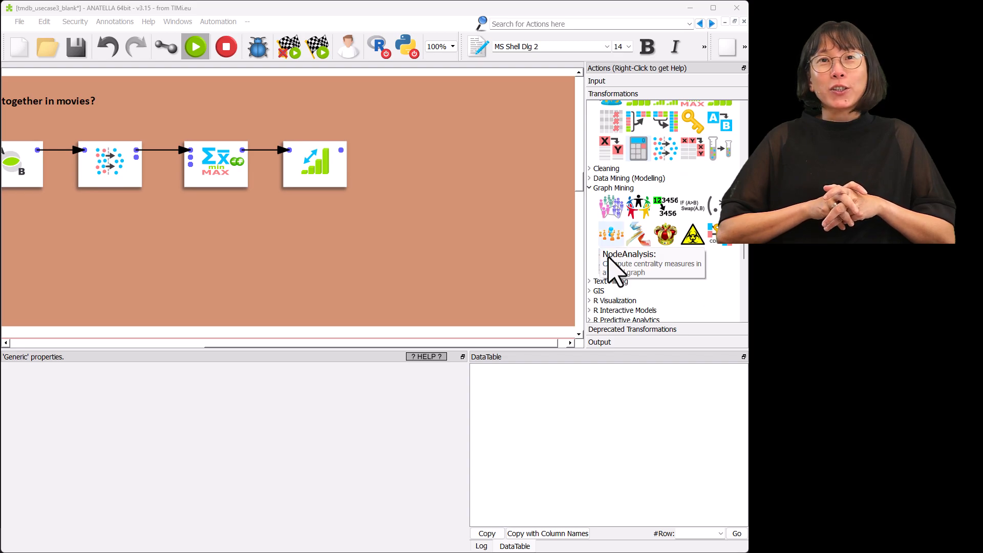
left_click_drag(609, 258, 389, 155)
left_click(412, 161)
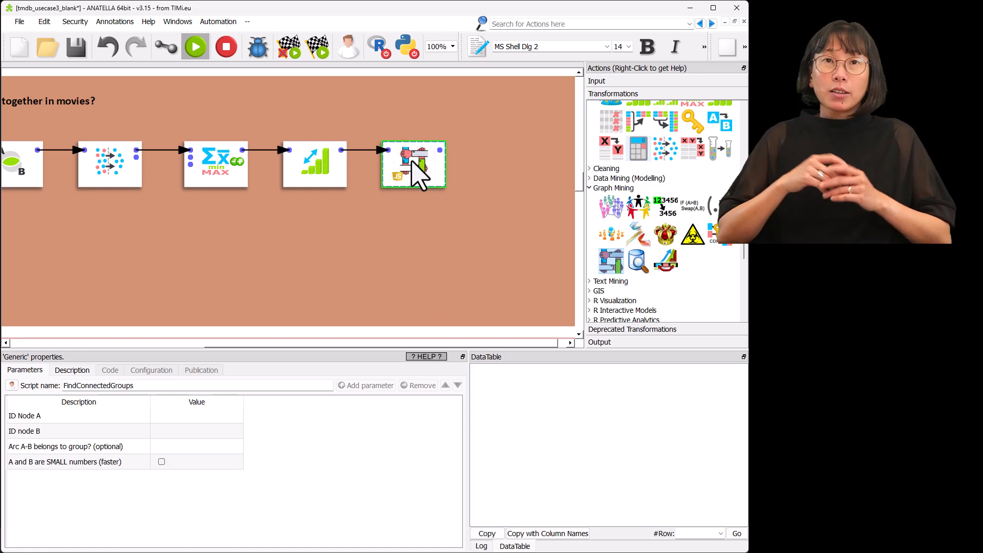
left_click(189, 416)
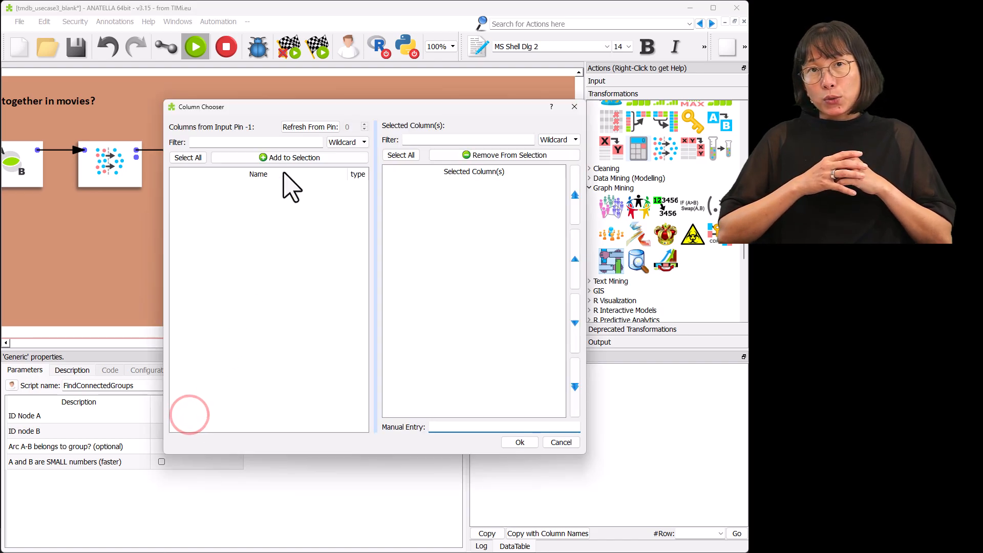
left_click(301, 126)
left_click(210, 188)
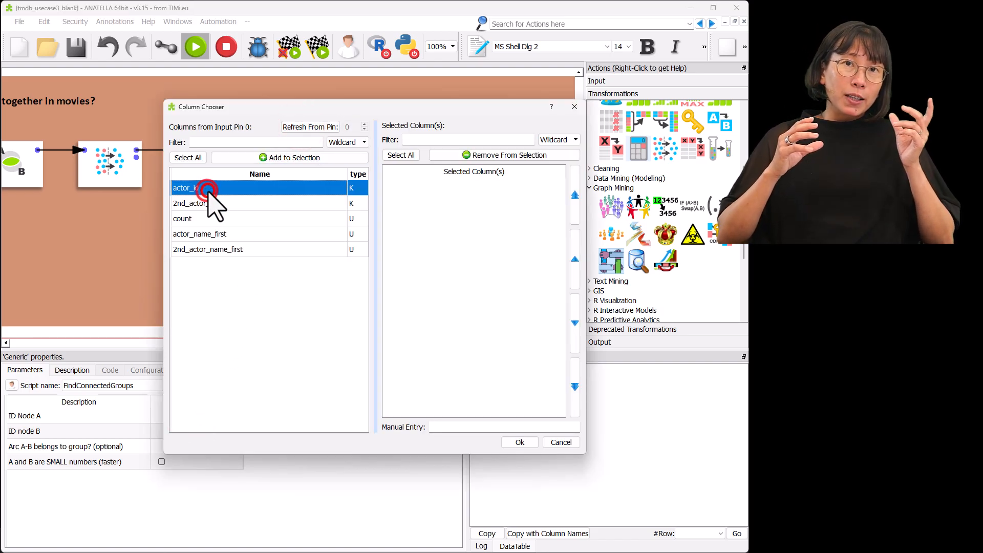
double_click(212, 188)
left_click(520, 442)
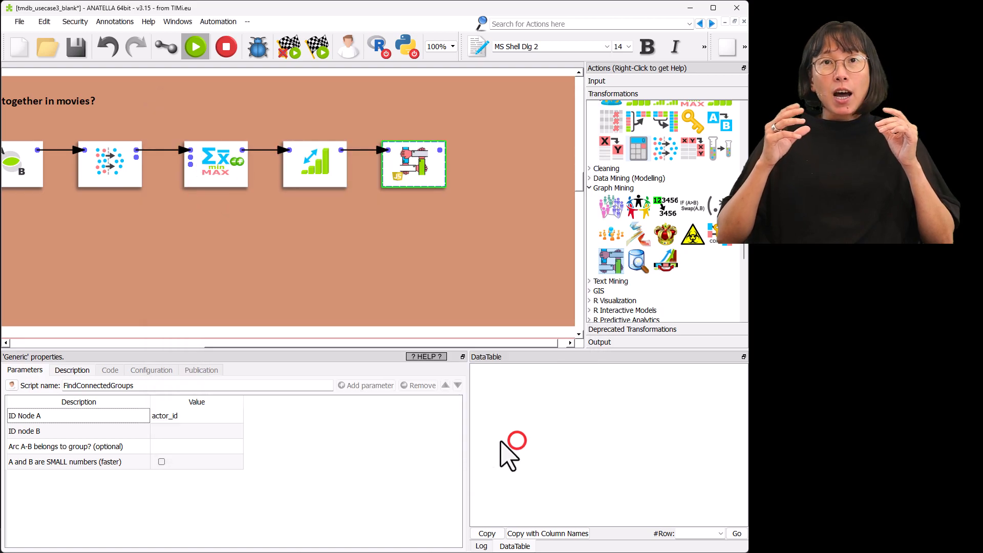
Set ID node B to 2nd_actor_id and enable the option that A and B are small numbers.
left_click(169, 431)
left_click(309, 127)
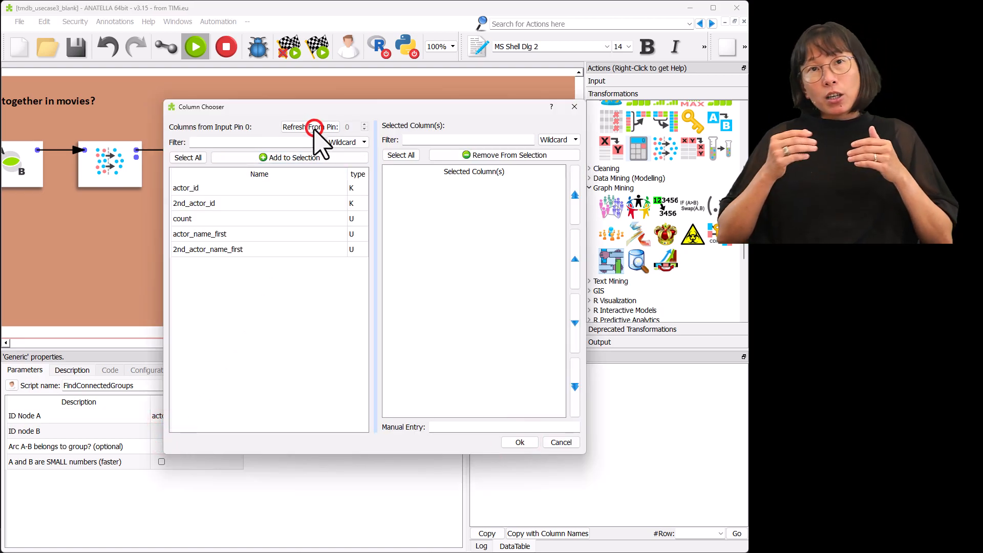
left_click(208, 204)
double_click(208, 203)
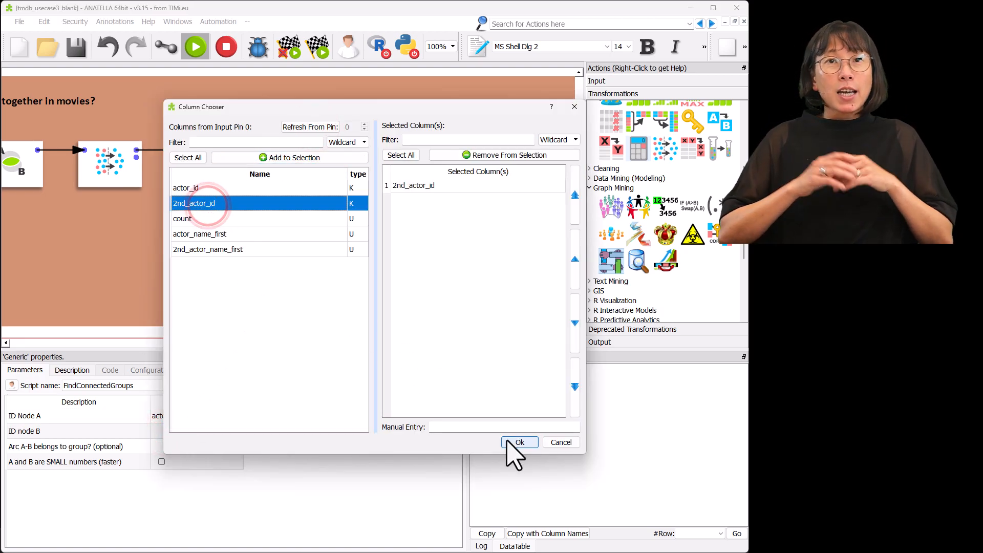
left_click(519, 444)
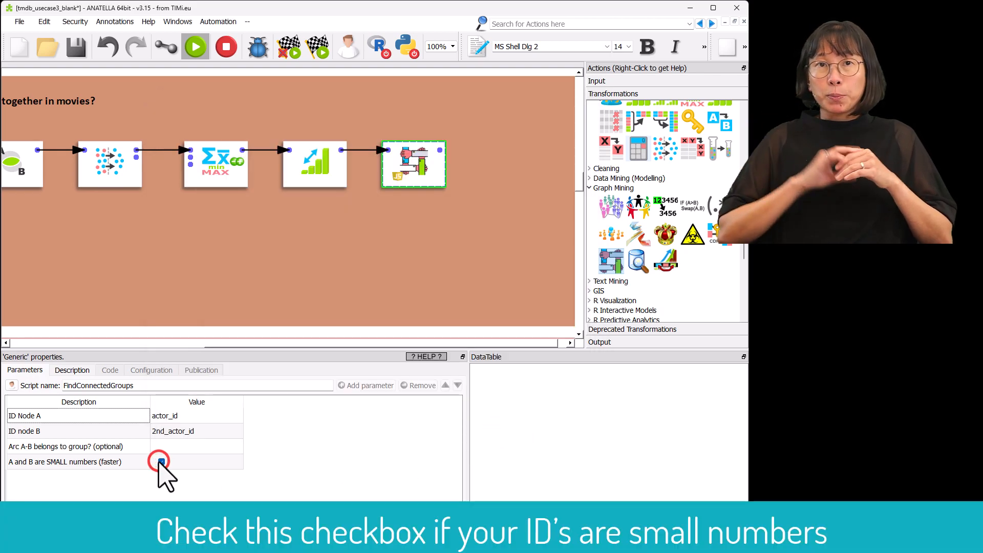
left_click(162, 461)
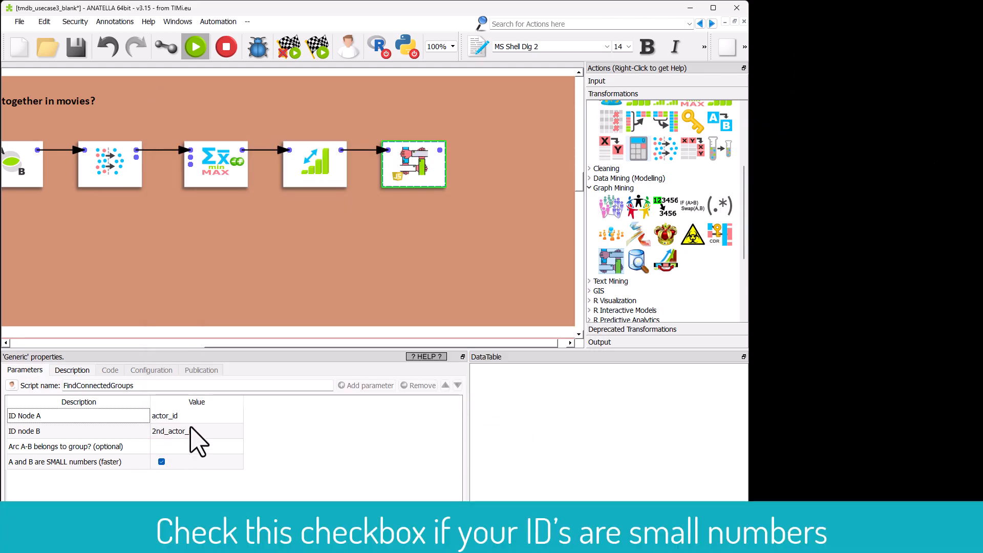
Run the FindConnectedGroups output and look through the group assigned to each node.
left_click(439, 151)
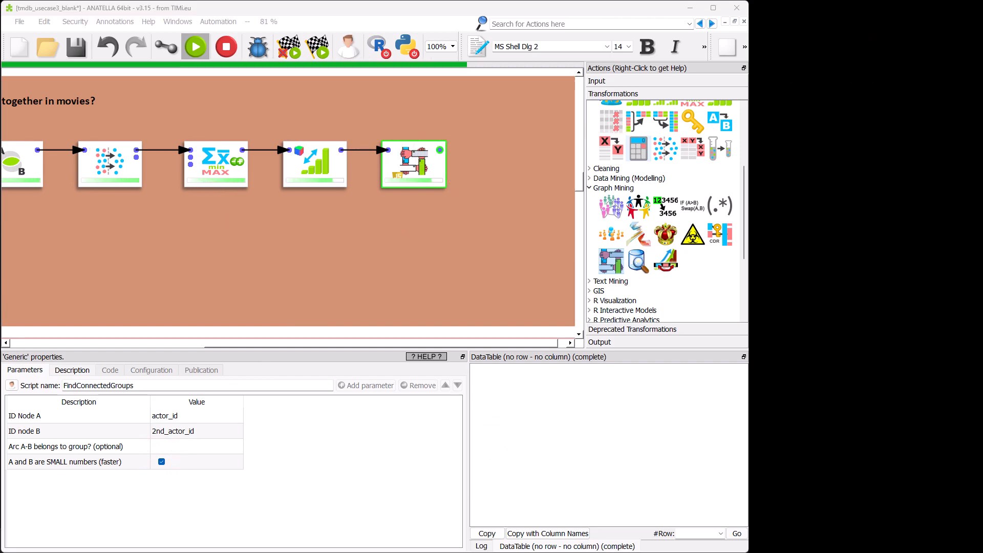
scroll(614, 416, "down", 10)
mouse_move(742, 376)
left_mouse_down()
mouse_move(742, 461)
mouse_move(742, 374)
left_mouse_up()
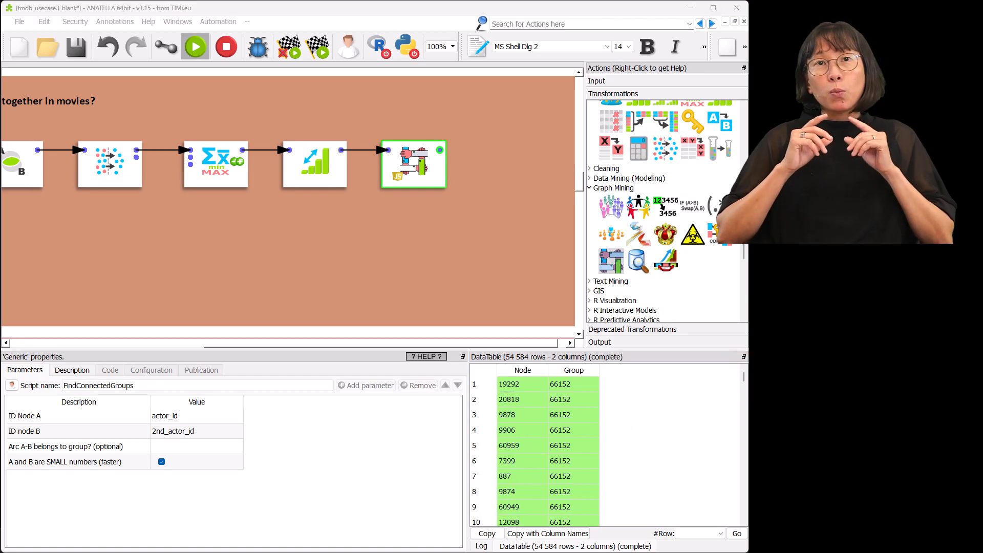
Add an aggregate after FindConnectedGroups, grouped by Group with counts enabled, then run it and review the group sizes.
scroll(686, 225, "up", 4)
left_click_drag(697, 231, 504, 158)
left_click(378, 397)
left_click(326, 128)
double_click(199, 204)
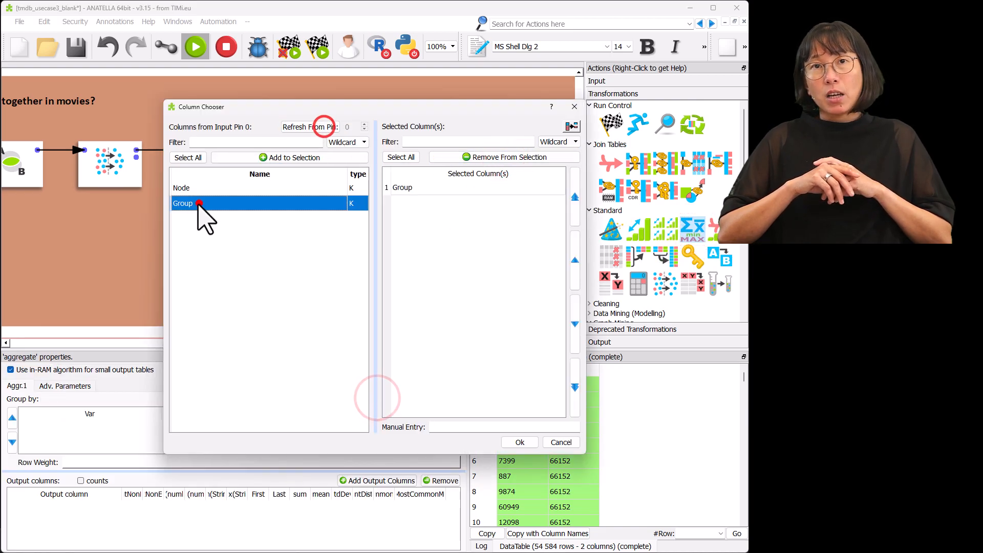
left_click(520, 443)
left_click(80, 480)
left_click(531, 151)
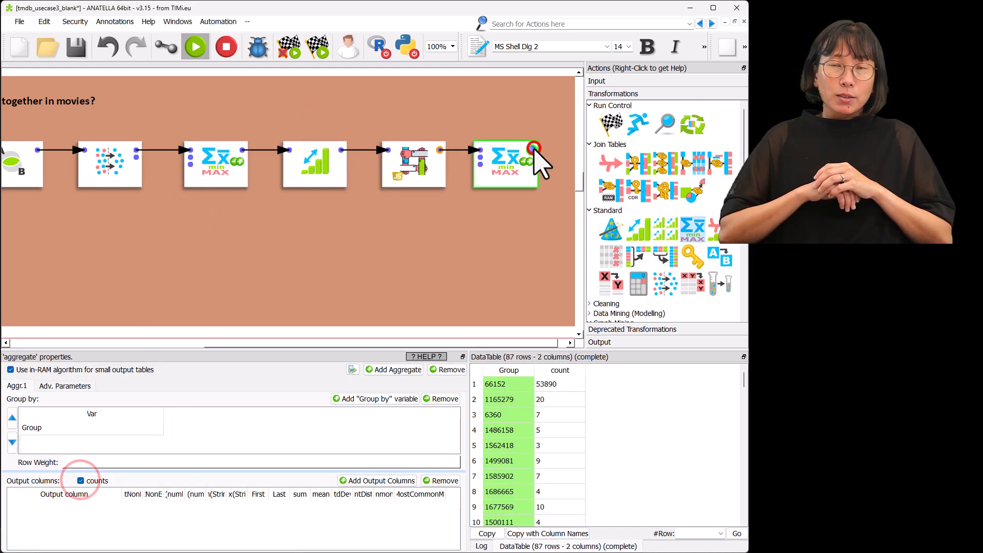
scroll(559, 427, "down", 1)
scroll(566, 438, "up", 1)
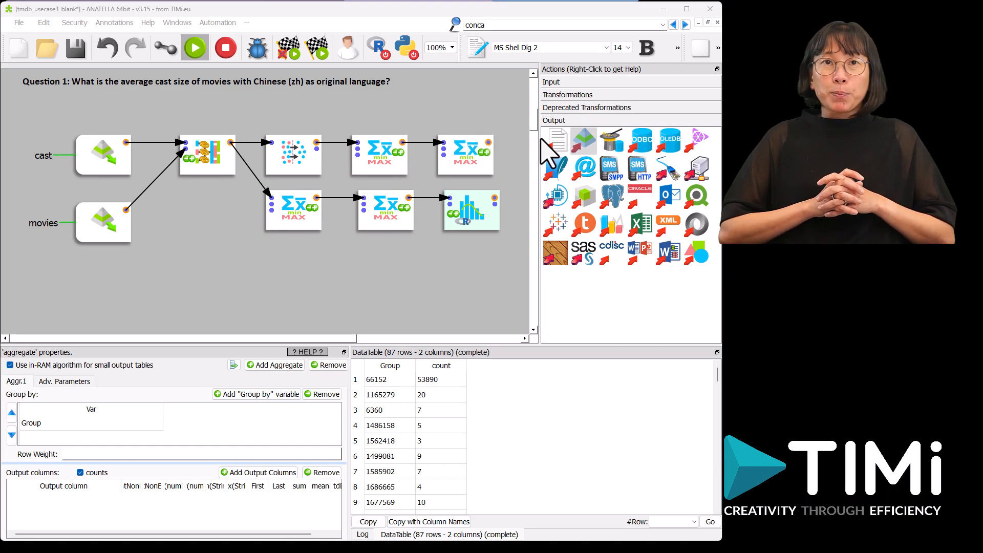
In Question 1, add a writeGel box fed by the cast and movies join, name its file movies_and_cast.gel_anatella, and run it.
left_click_drag(264, 155, 292, 292)
left_click(288, 284)
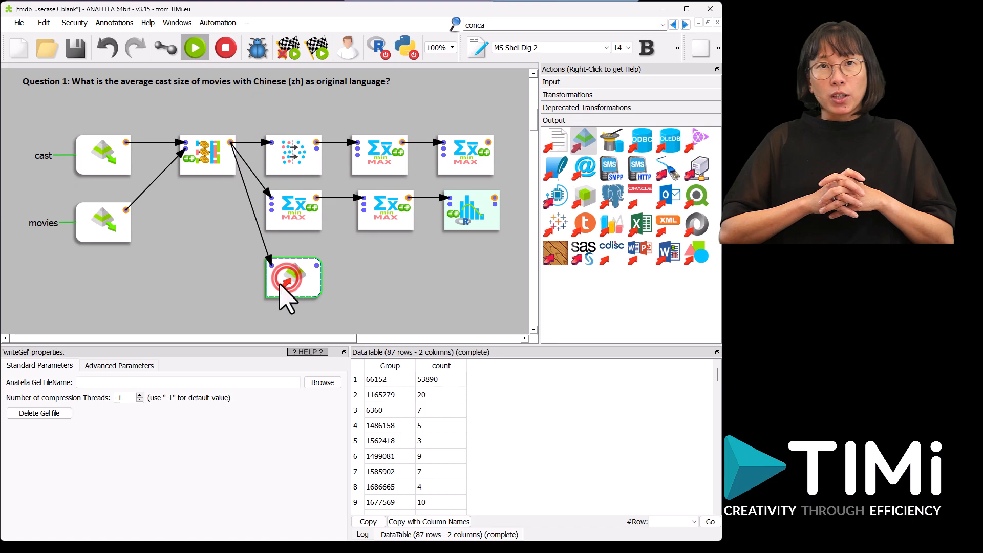
left_click(133, 383)
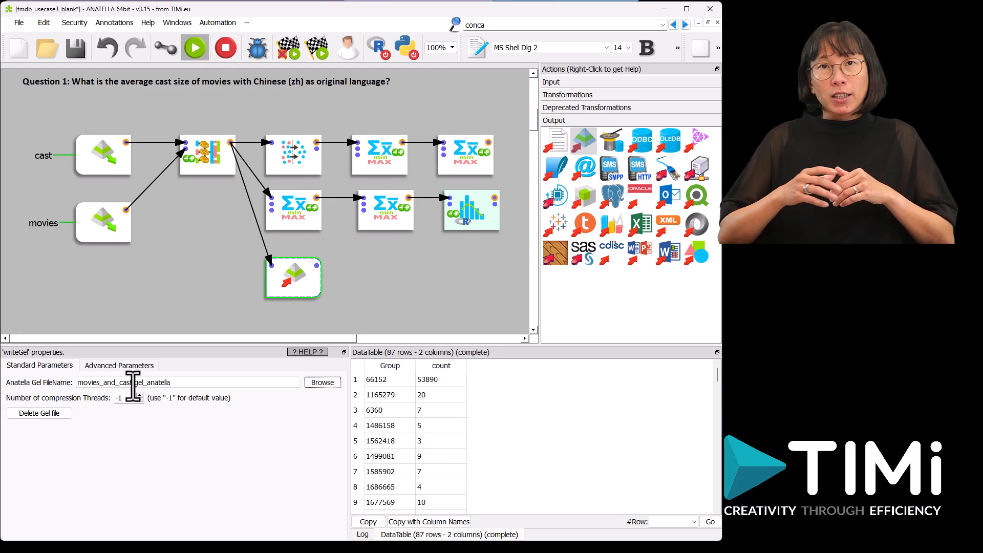
left_click(317, 266)
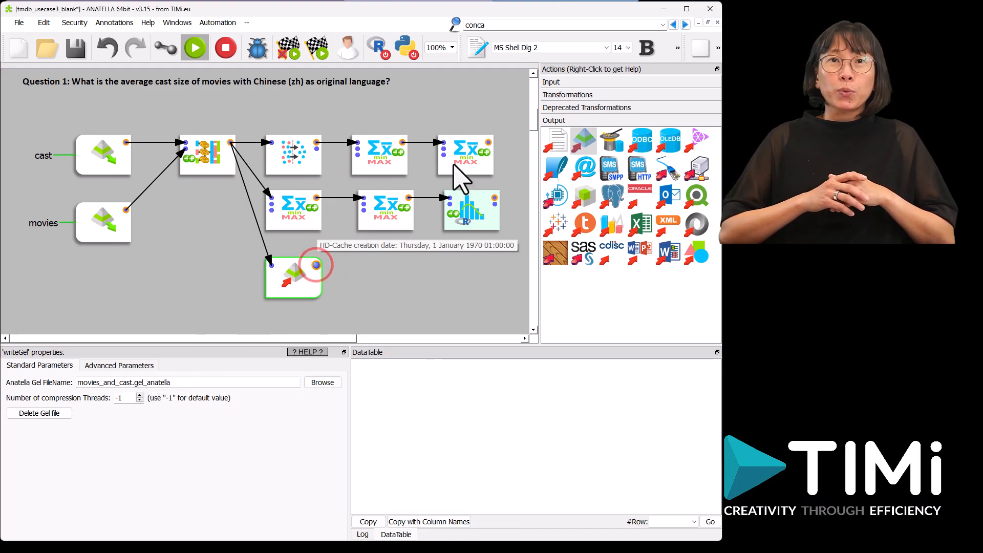
Add a readGel box beside the writeGel box, set its file to movies_and_cast.gel_anatella, and run its output.
left_click(551, 82)
left_click_drag(622, 117, 370, 265)
left_click(290, 279)
left_click(190, 383)
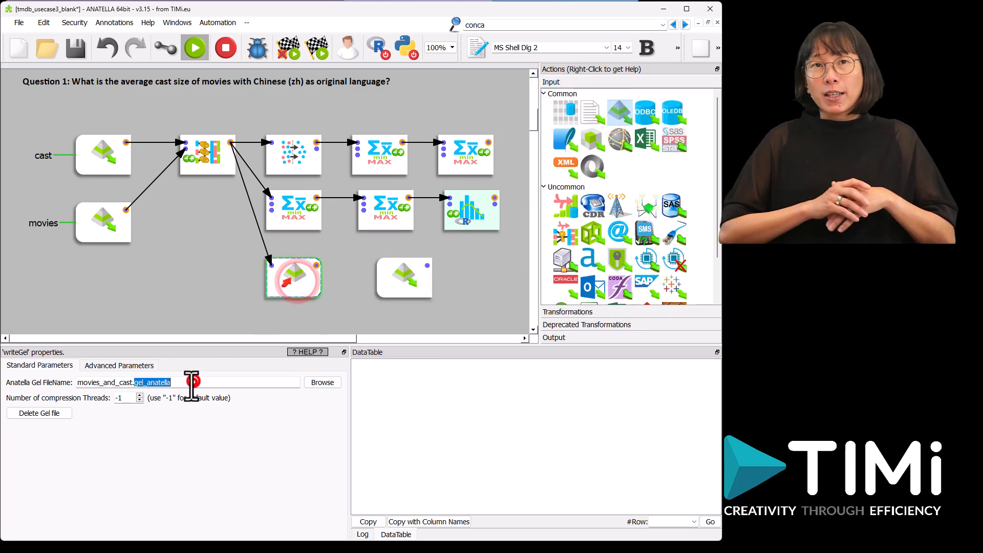
double_click(190, 383)
key("ctrl+c")
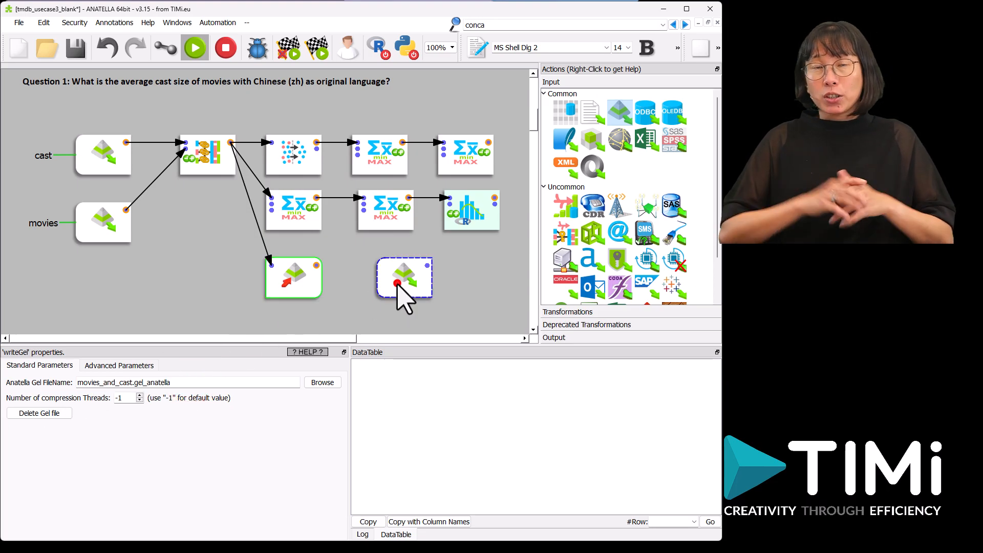
left_click(399, 280)
left_click(167, 390)
key("ctrl+v")
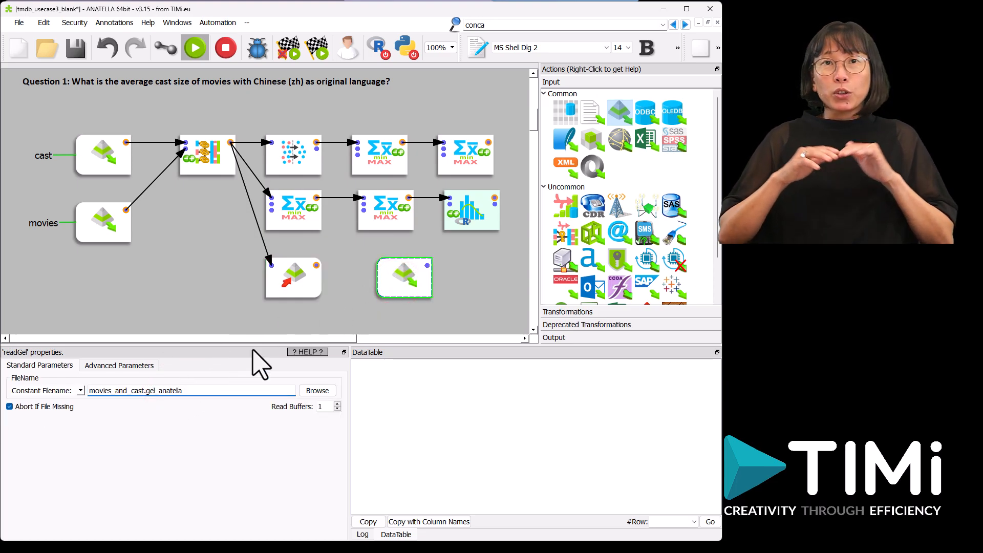
left_click(427, 265)
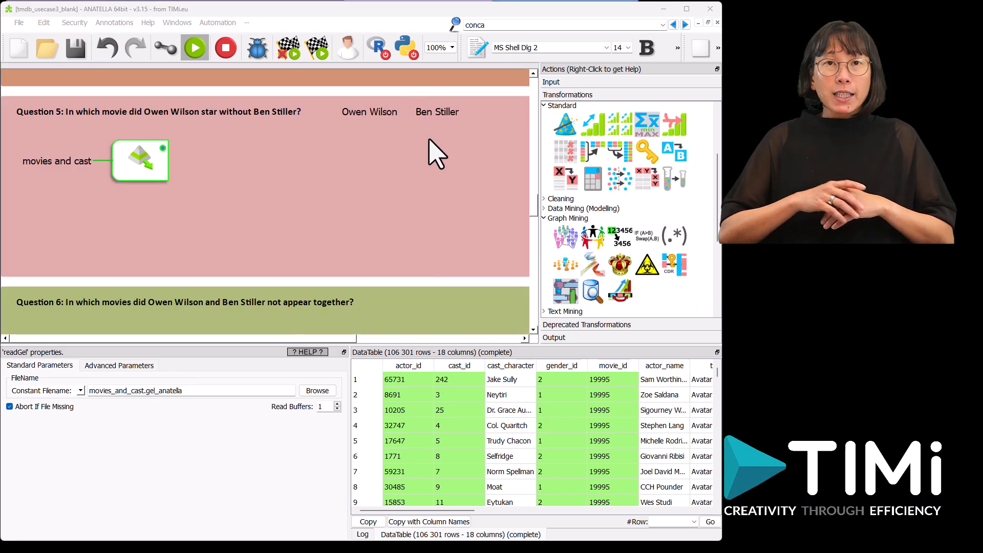
In Question 5, duplicate the movies and cast readGel box below the original and place the Owen Wilson and Ben Stiller labels beside the two boxes.
left_click_drag(133, 157, 118, 216)
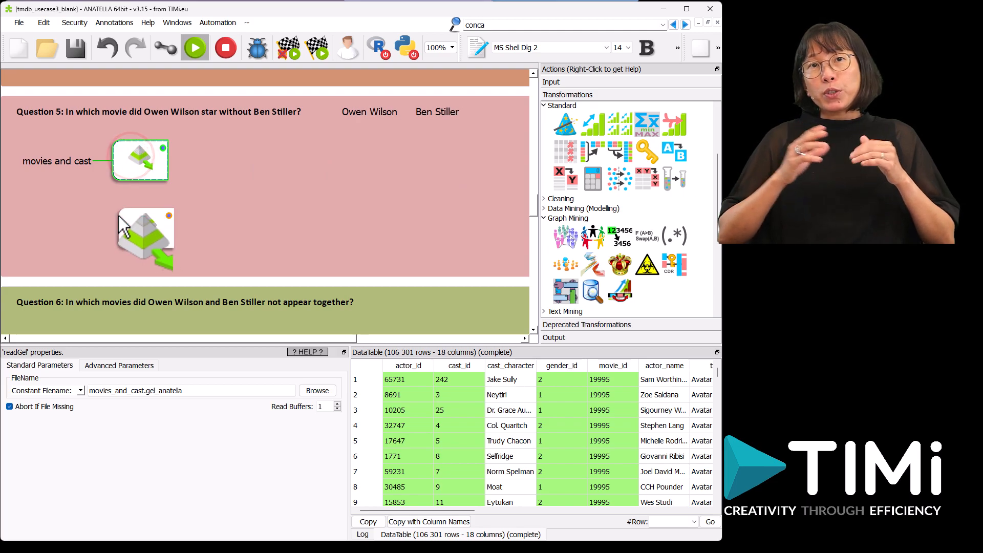
left_click_drag(354, 111, 51, 185)
left_click_drag(419, 116, 41, 225)
left_click(125, 226)
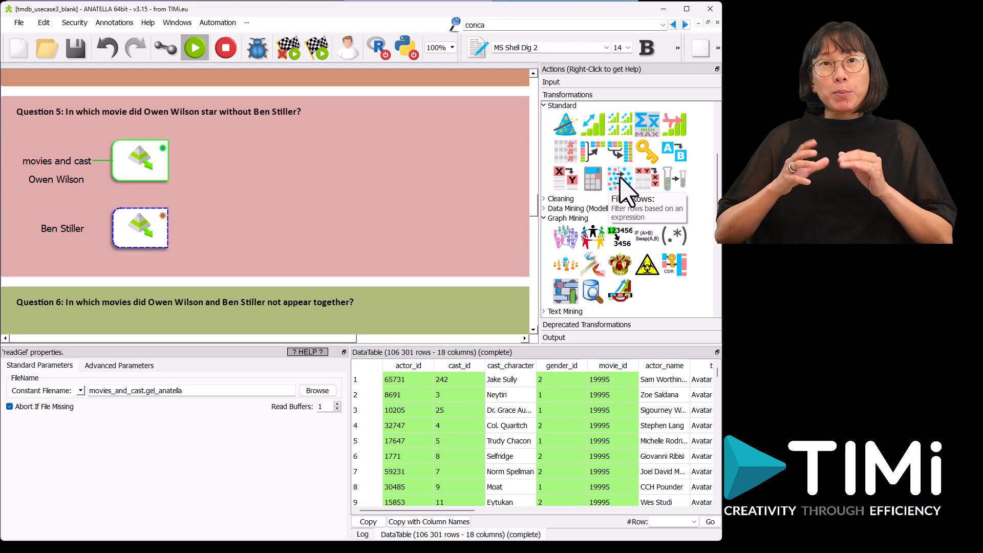
Add a FilterRows box after the Owen Wilson readGel box and add actor_name to its columns.
left_click_drag(622, 180, 204, 147)
left_click(231, 157)
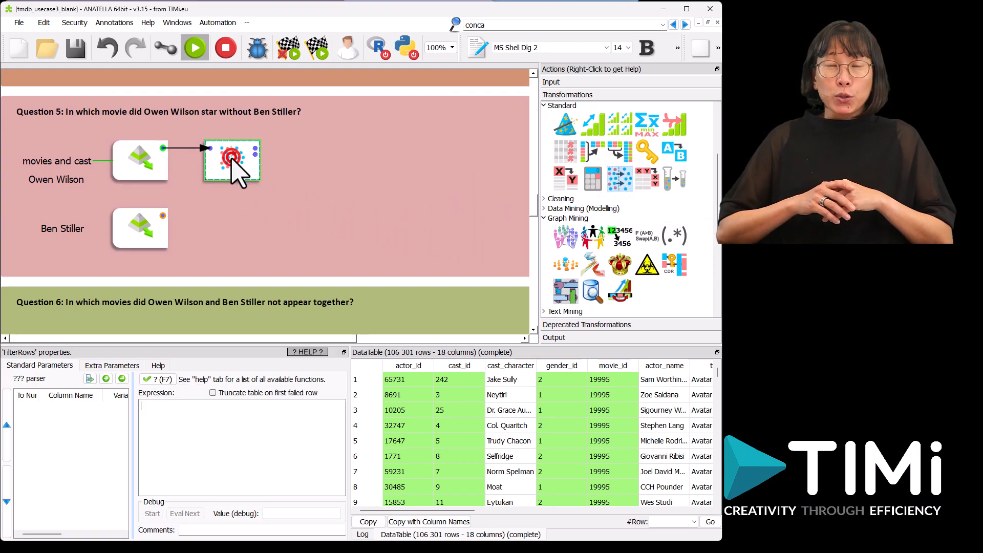
left_click(106, 379)
left_click(270, 121)
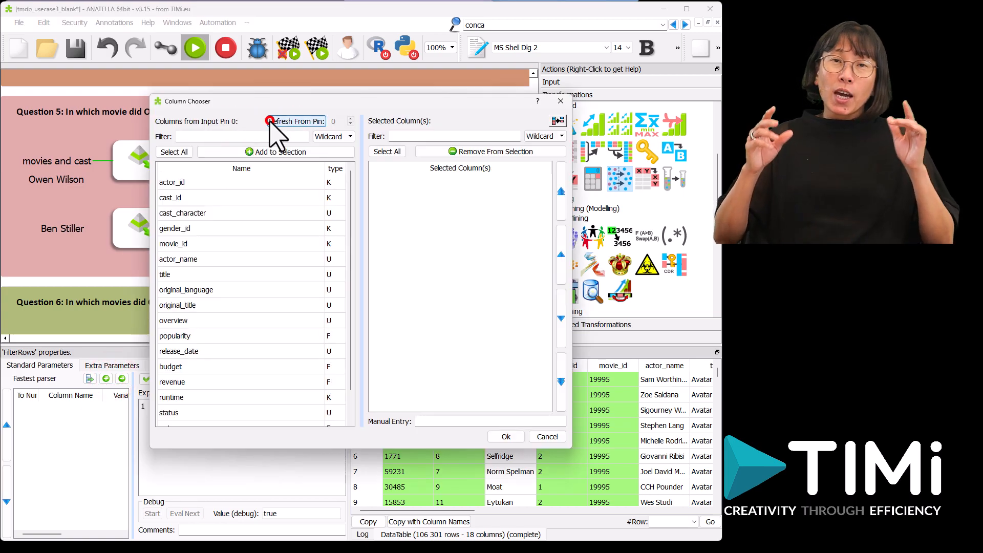
double_click(191, 258)
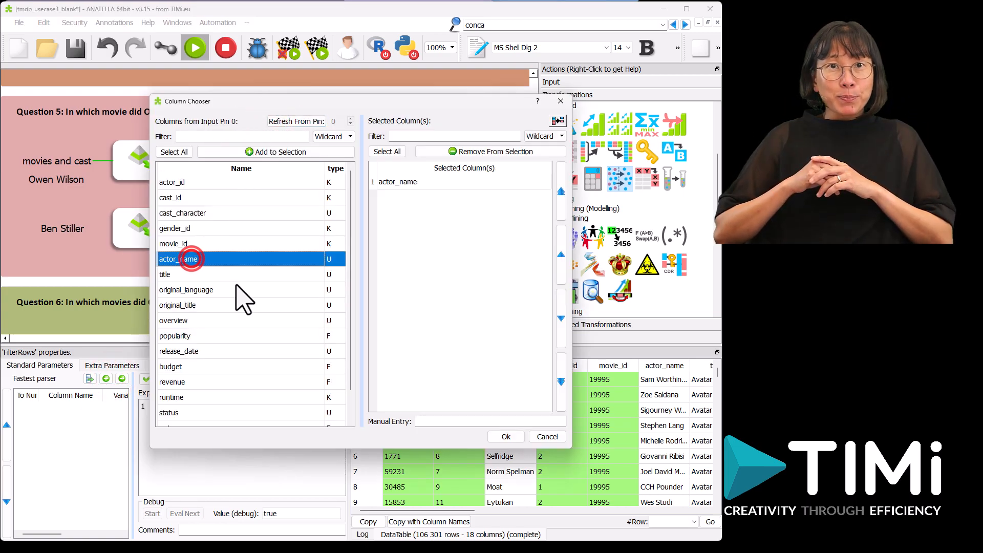
left_click(505, 436)
Set the filter expression to actor_name = "Owen Wilson" and run the filter's output.
left_click(30, 409)
double_click(170, 412)
type("actor_name  = \"Owen Wilson\"")
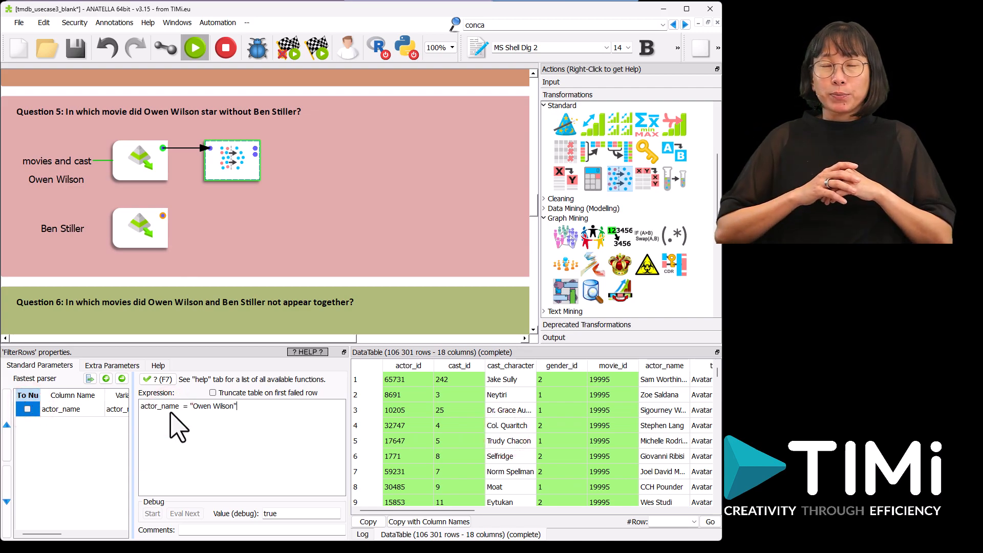
left_click(254, 148)
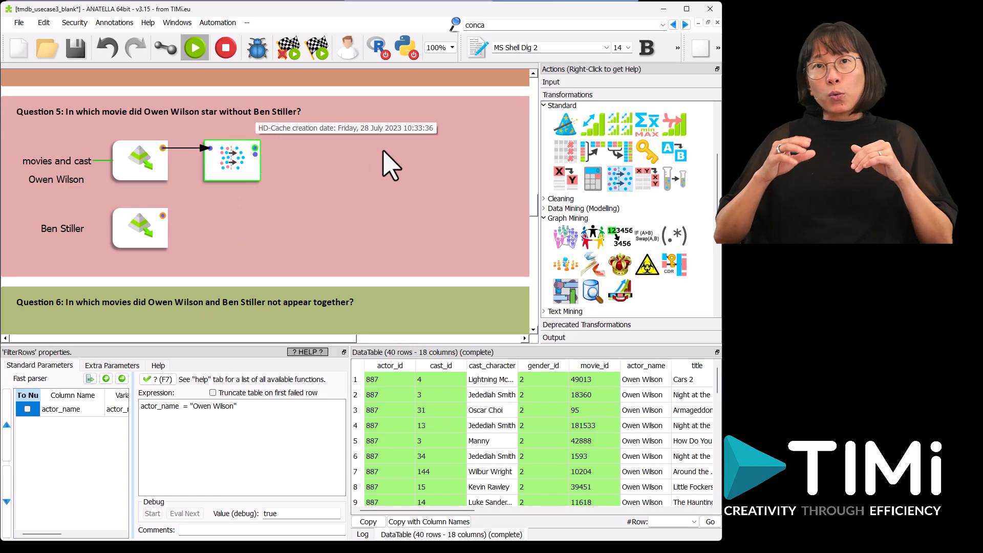
Add a SelectColumns box after the Owen Wilson filter that keeps actor_name, cast_character, movie_id, title and release_date.
left_click_drag(564, 152, 301, 148)
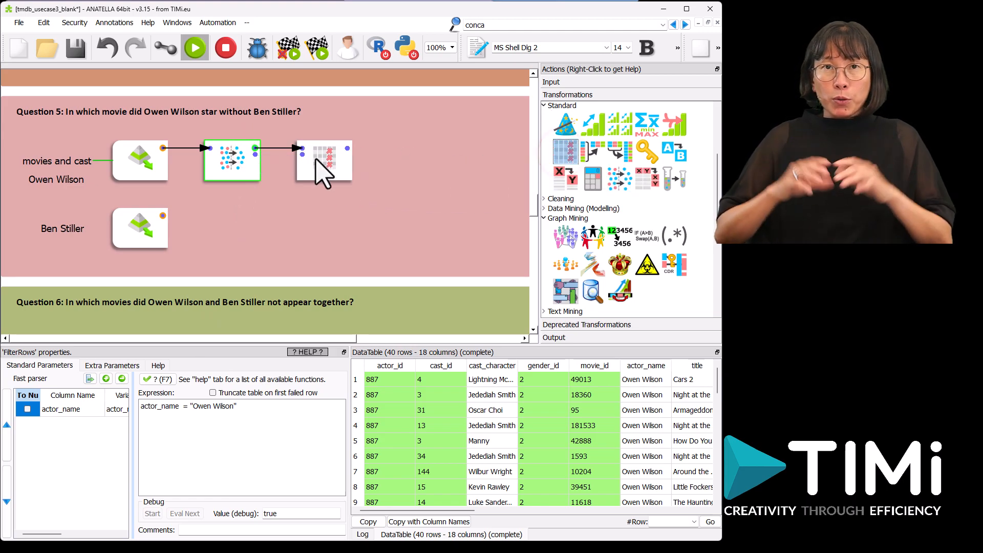
left_click(197, 367)
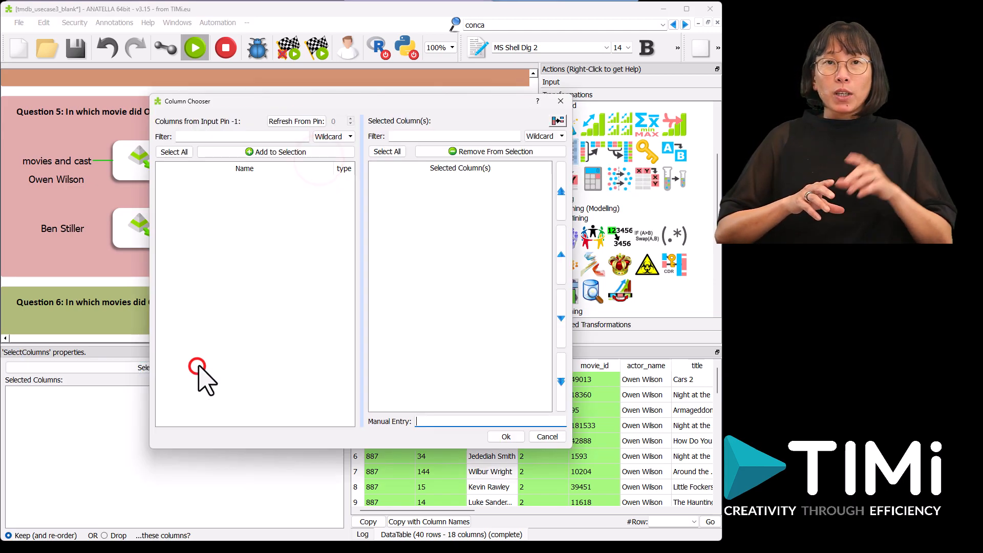
left_click(296, 121)
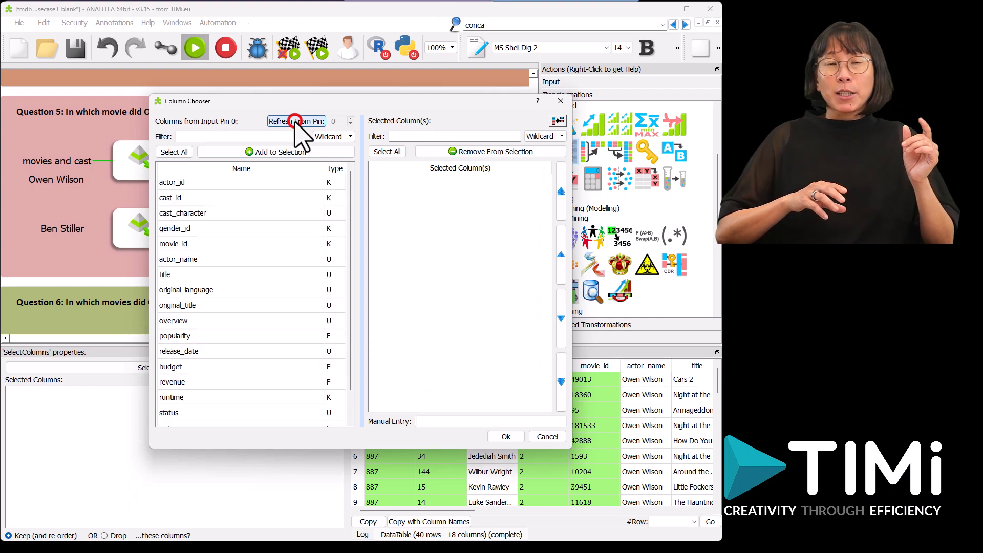
double_click(196, 259)
scroll(200, 246, "down", 1)
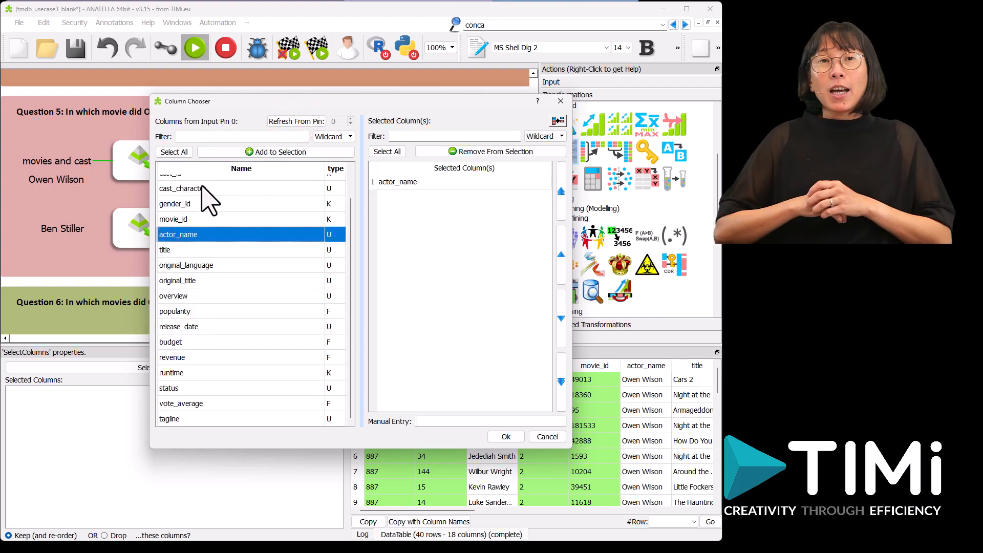
left_click(202, 182)
double_click(201, 188)
double_click(197, 219)
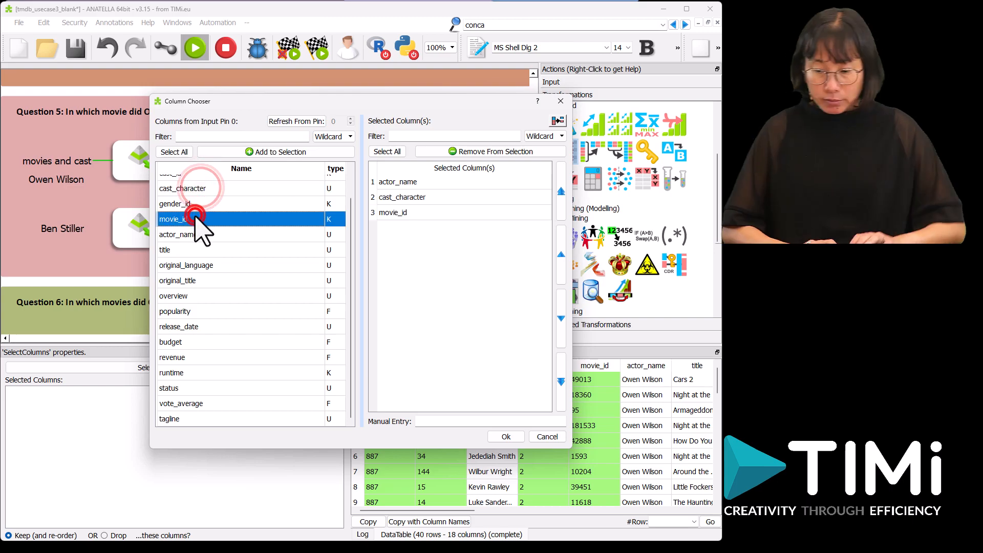
scroll(194, 205, "up", 1)
double_click(188, 275)
scroll(195, 297, "down", 1)
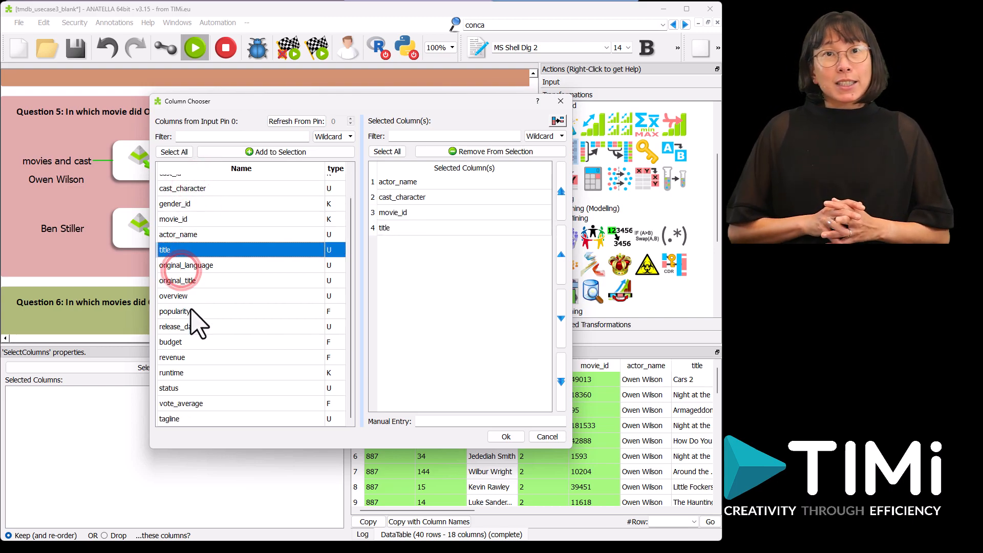
double_click(196, 327)
left_click(506, 436)
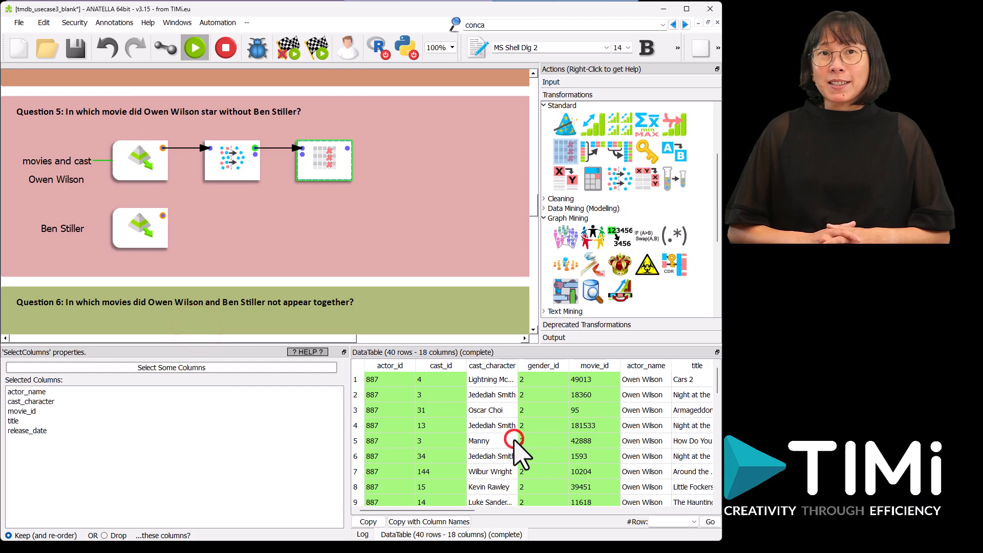
Duplicate the Owen Wilson filter into the Ben Stiller row, connect it to that row's readGel box, and align it.
left_click_drag(222, 159, 206, 201)
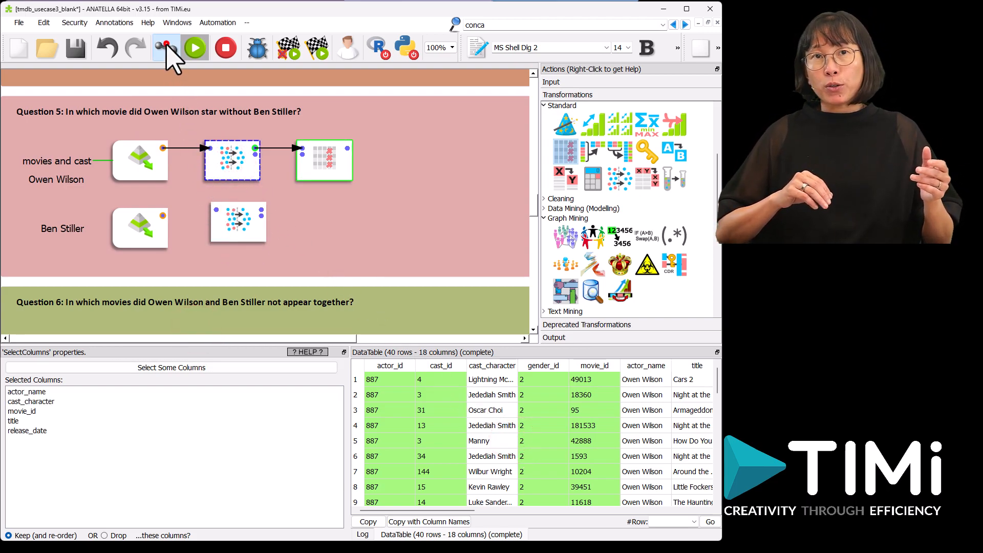
left_click(166, 46)
left_click(162, 216)
left_click(216, 210)
left_click_drag(225, 218, 220, 222)
Change the duplicated filter's expression to actor_name = "Ben Stiller", taking the name from the label.
double_click(222, 224)
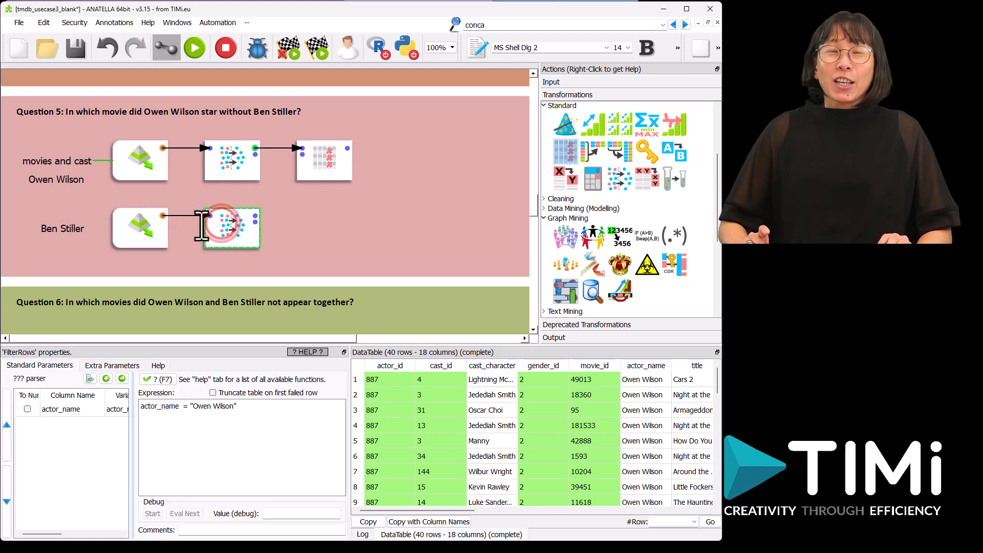
double_click(72, 227)
left_click(74, 227)
left_click(194, 407)
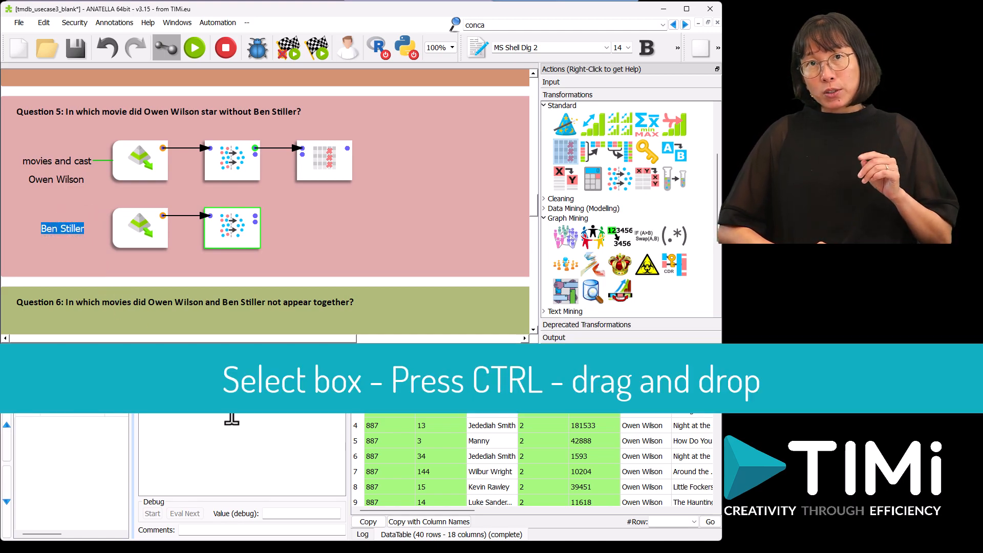
Duplicate the SelectColumns box after the Ben Stiller filter, connect it, and run the outputs of both SelectColumns boxes.
left_click_drag(318, 152, 300, 211)
left_click_drag(300, 211, 301, 208)
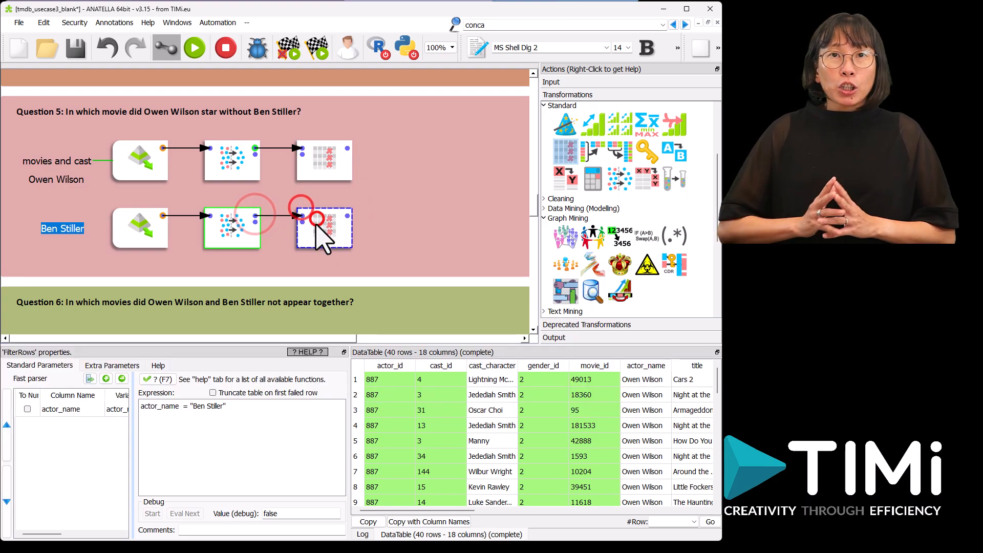
left_click(346, 214)
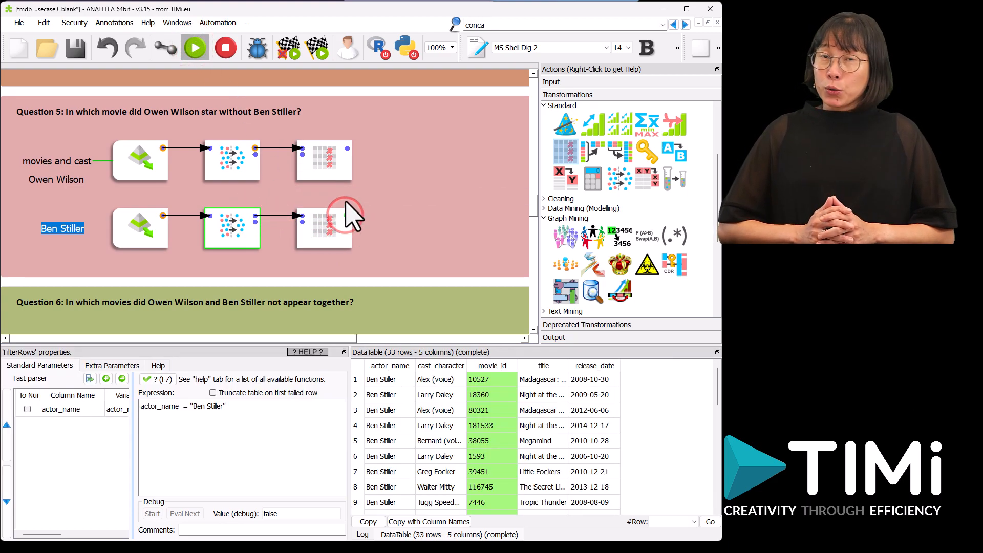
left_click(348, 148)
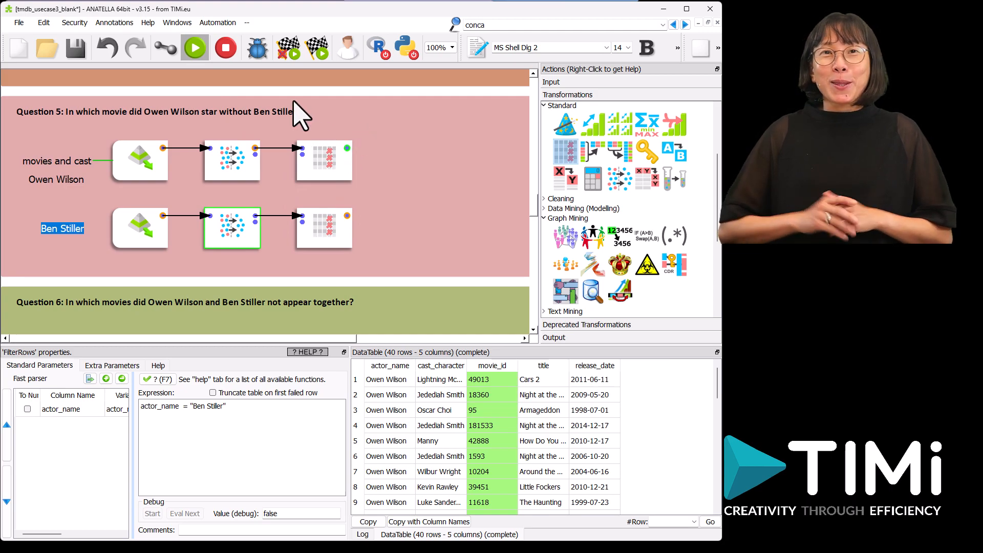
Add a Join box fed by the Owen Wilson branch as master and the Ben Stiller branch as slave, with join type A minus B.
left_click(459, 147)
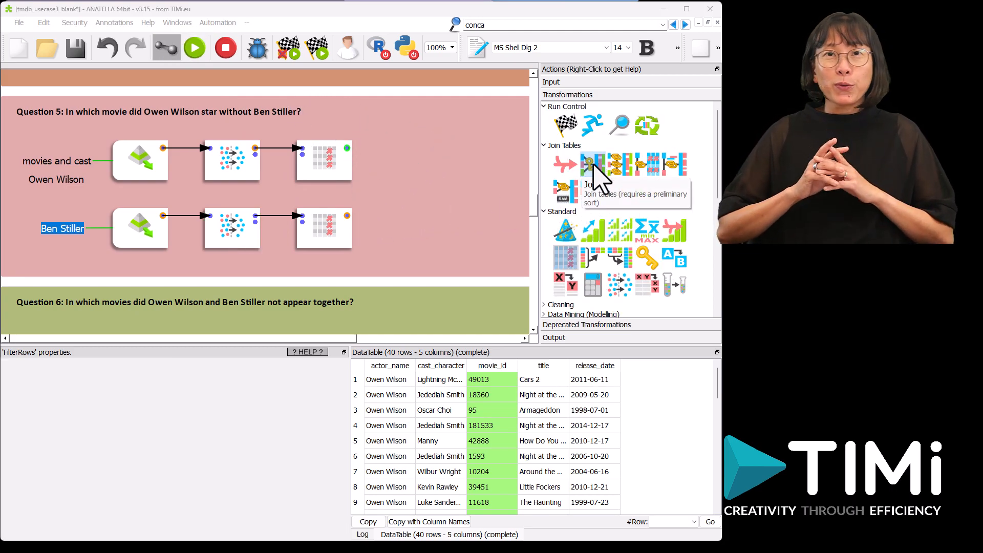
left_click_drag(592, 165, 418, 159)
left_click_drag(347, 214, 410, 186)
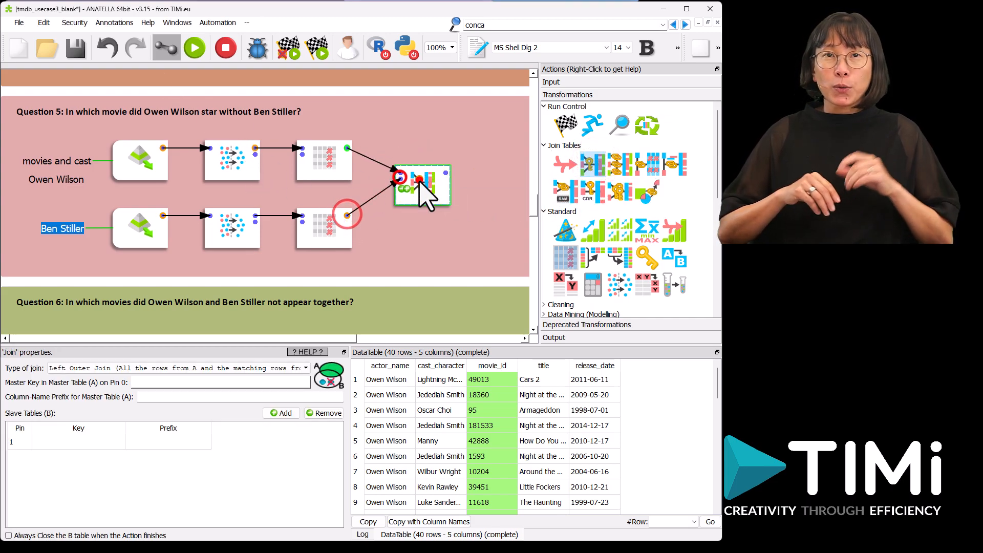
left_click(220, 368)
left_click(216, 404)
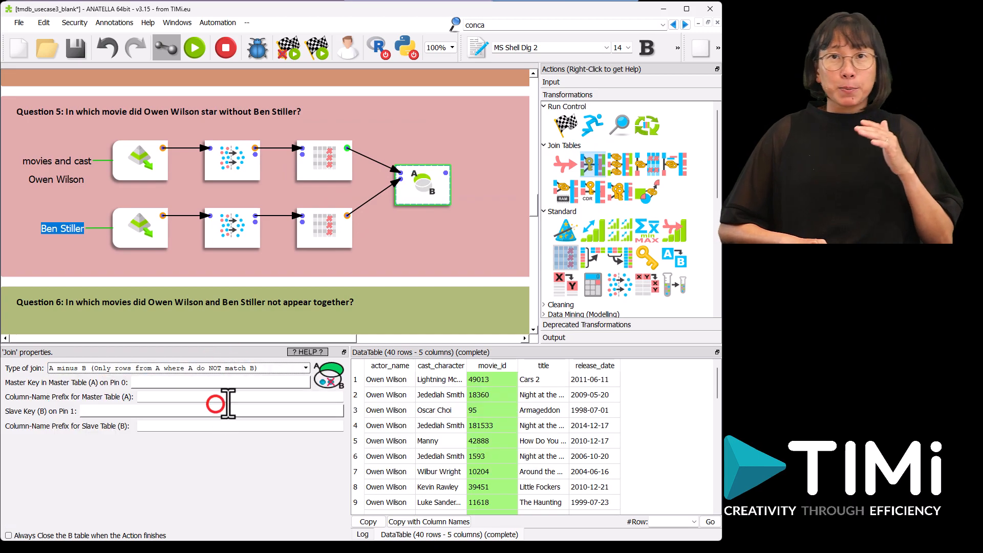
Set both the master and slave keys to movie_id, prefix the slave table's columns with 2nd_, and run the join.
left_click(226, 383)
left_click(289, 121)
left_click(180, 212)
double_click(184, 212)
left_click(506, 436)
left_click(150, 409)
left_click(289, 121)
double_click(185, 213)
left_click(506, 436)
type("2nd_")
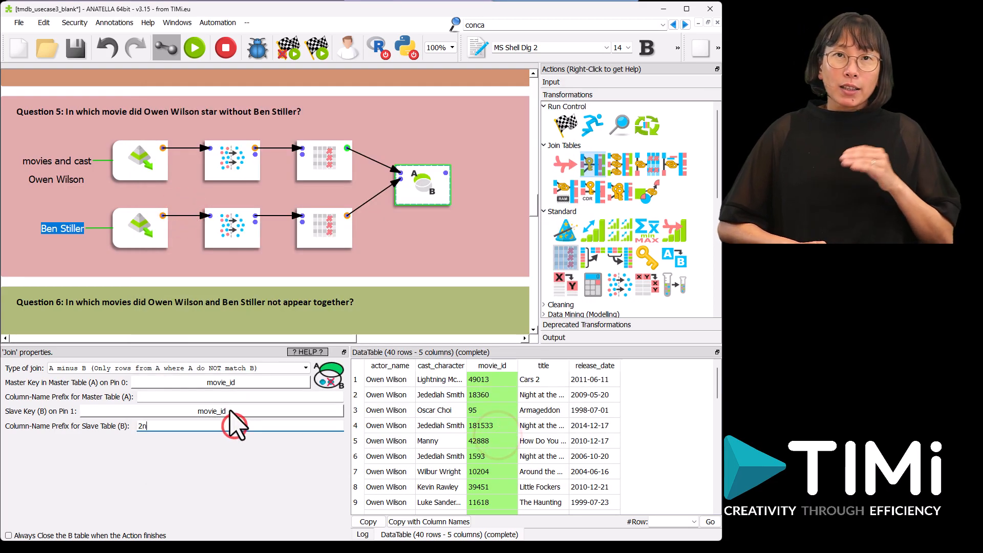
left_click(442, 172)
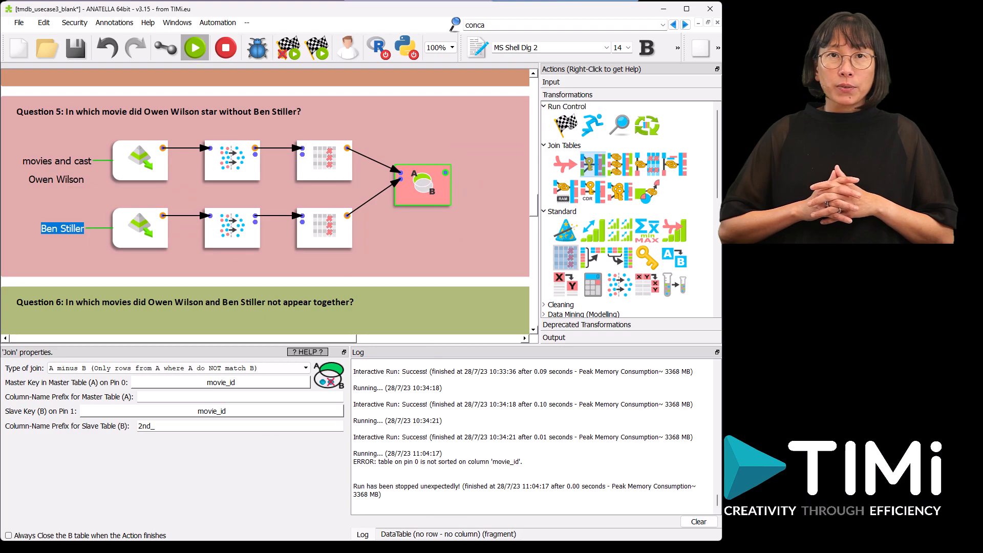
Insert a sort box between the Owen Wilson SelectColumns and the join, sorting movie_id in increasing numerical order.
left_click_drag(415, 186, 464, 192)
left_click_drag(583, 229, 400, 163)
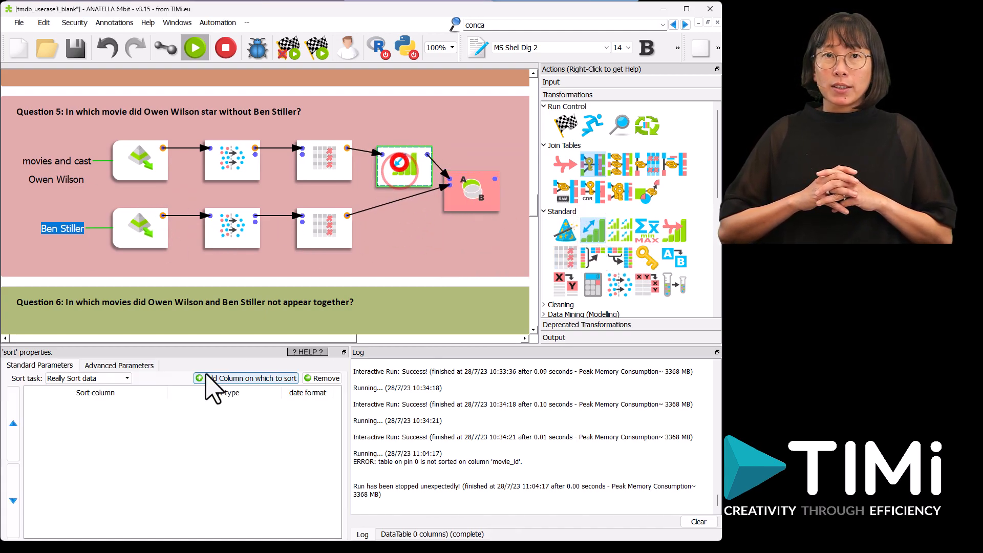
left_click(207, 377)
left_click(306, 125)
double_click(205, 212)
left_click(510, 435)
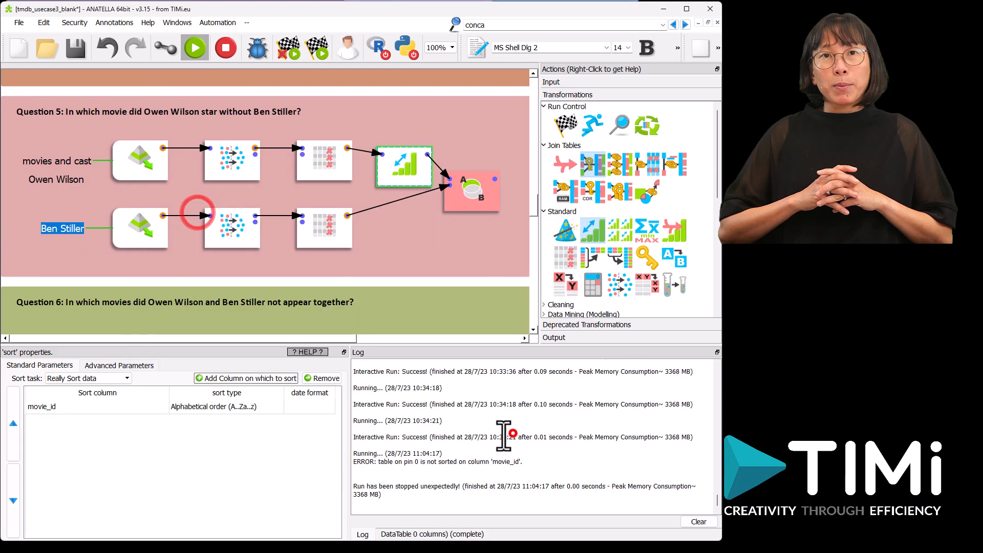
left_click(230, 406)
left_click(216, 405)
left_click(219, 451)
Duplicate the movie_id sort into the Ben Stiller branch before the join, reposition the join box, and review the rerun join's rows.
left_click_drag(406, 158, 405, 152)
left_click_drag(398, 153, 400, 223)
left_click_drag(474, 193, 503, 206)
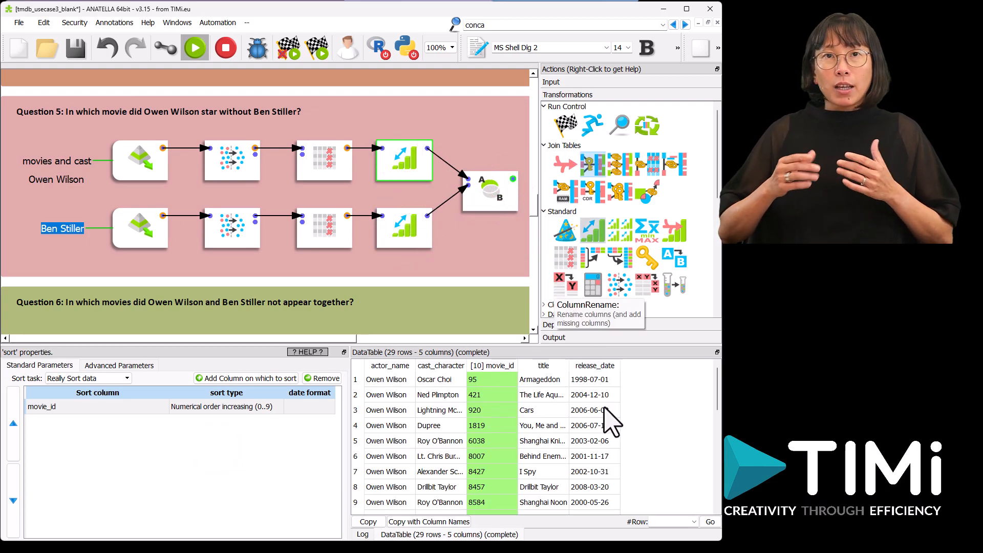
left_click_drag(718, 387, 727, 368)
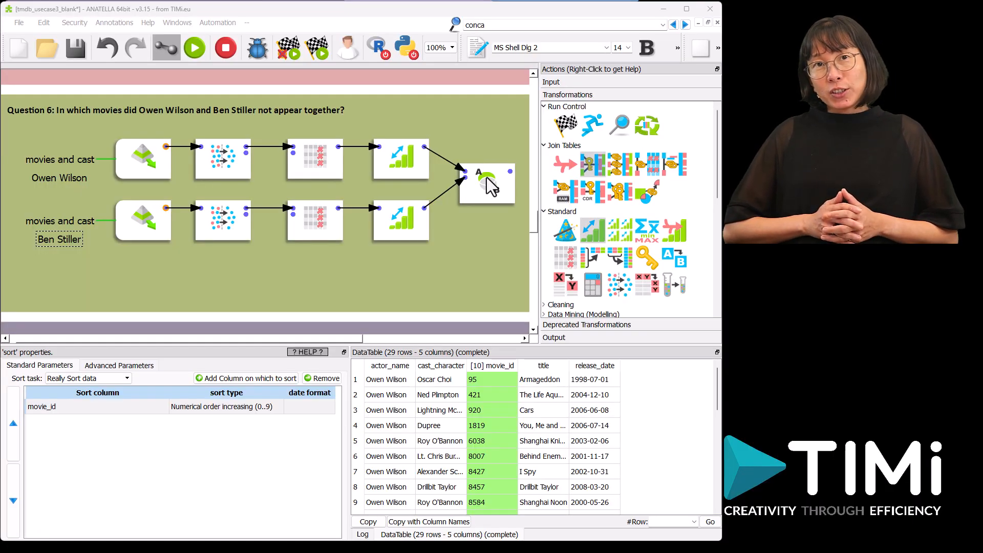
Change the Question 6 join type to A xor B for B keys with duplicates, rerun the join, and maximize the window.
left_click(488, 182)
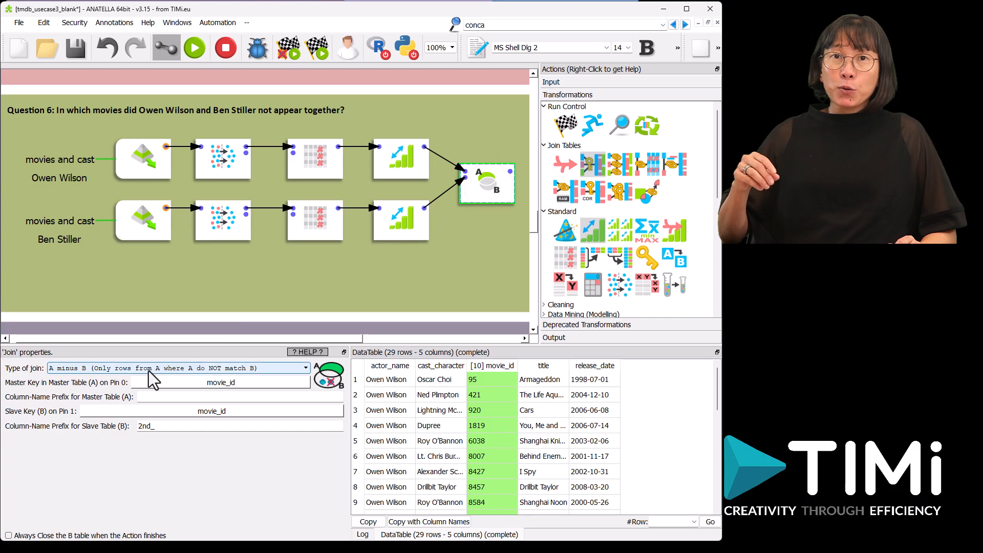
left_click(148, 369)
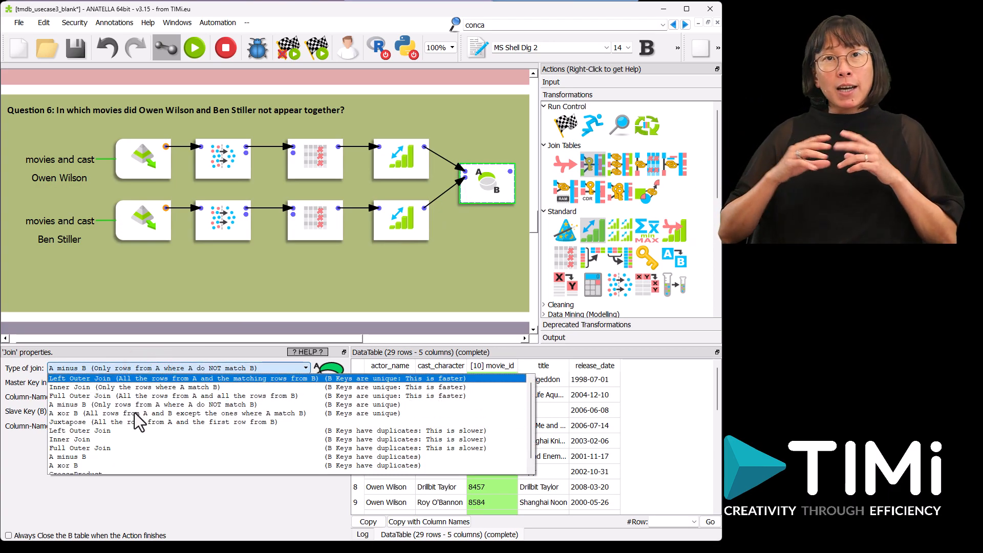
scroll(134, 413, "down", 1)
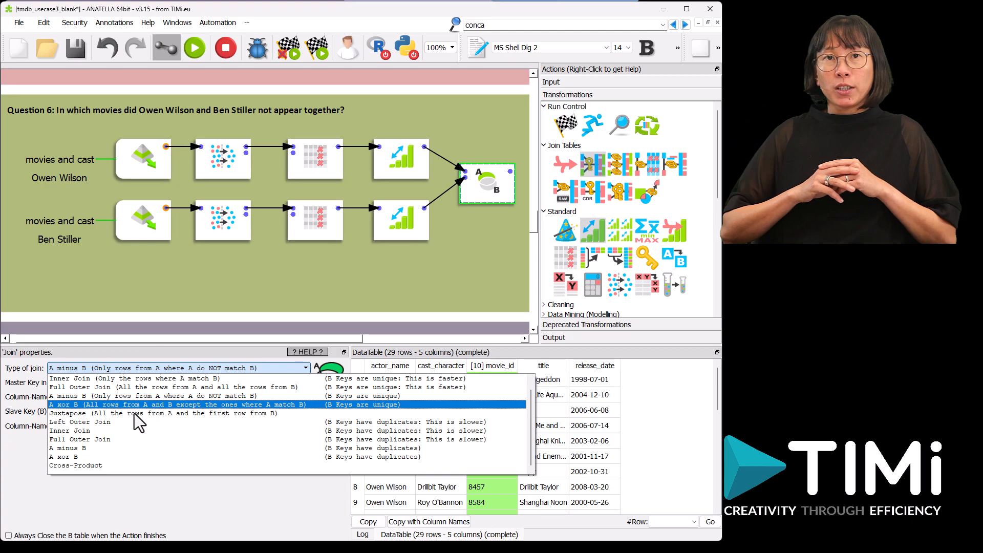
left_click(118, 455)
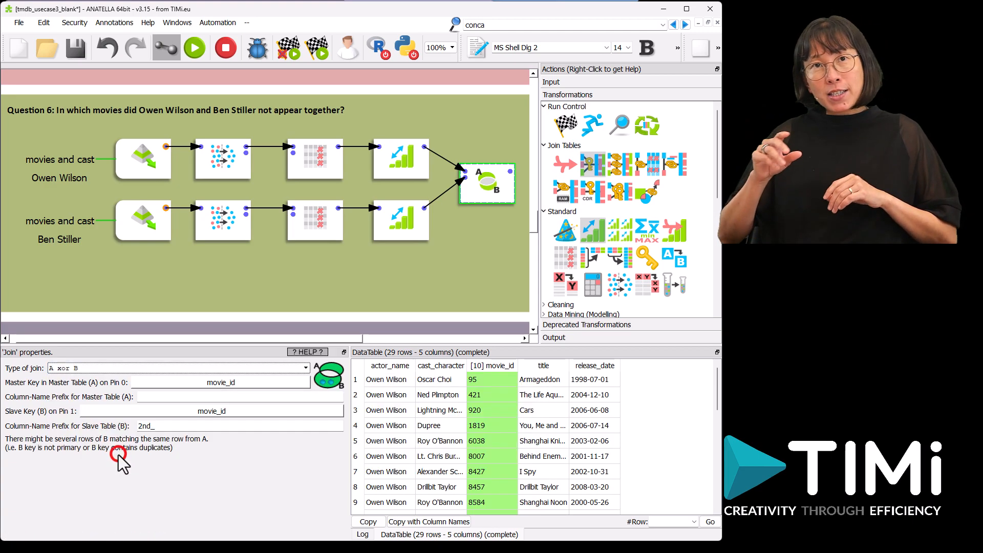
left_click(506, 172)
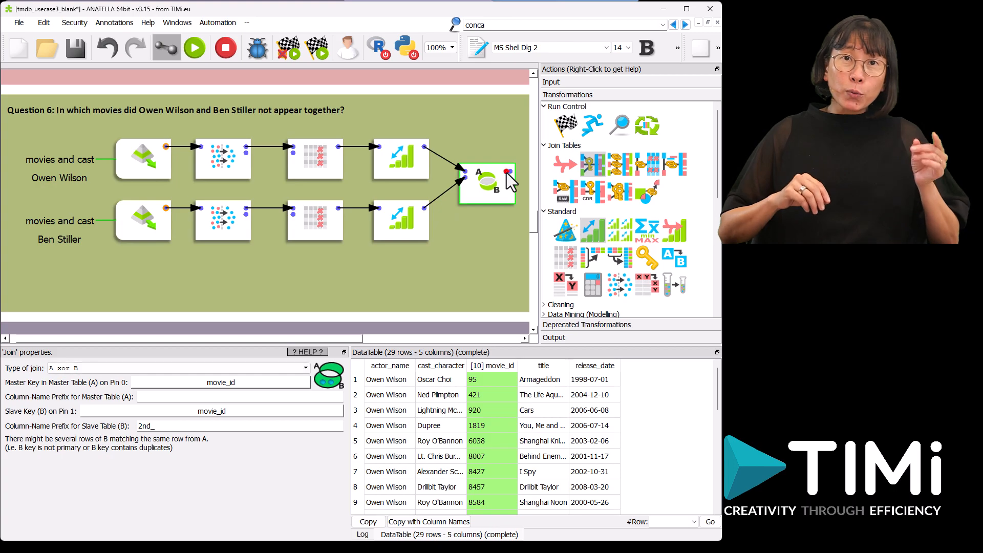
right_click(512, 141)
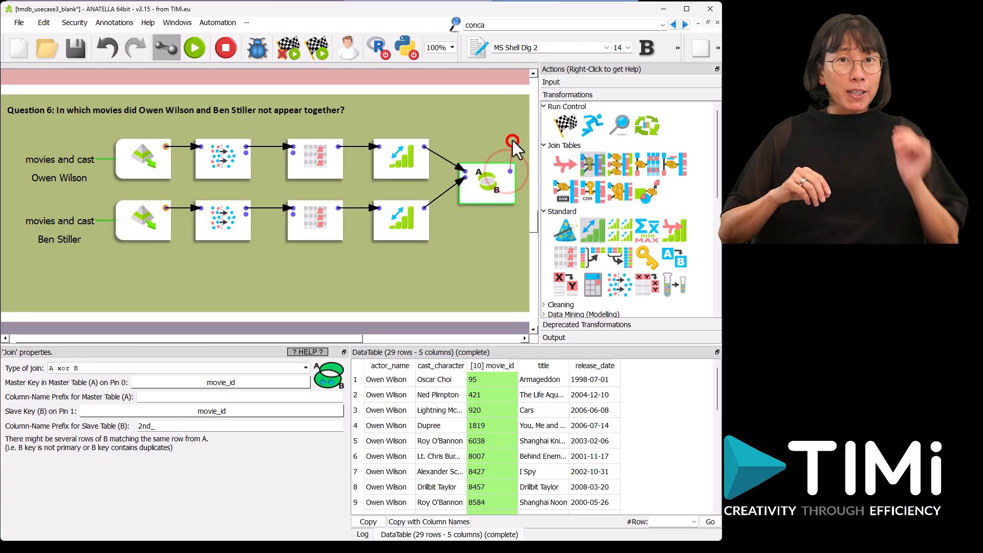
left_click(510, 170)
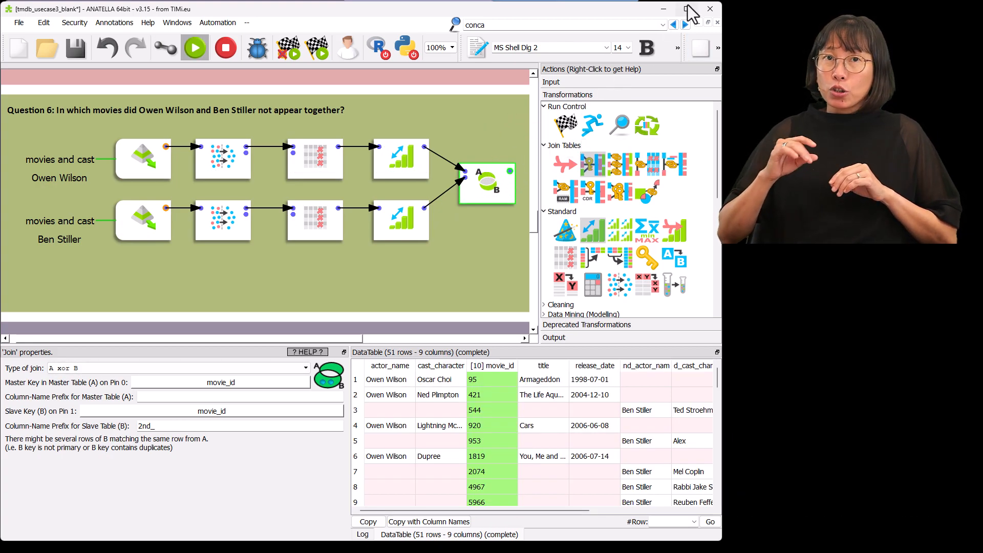
left_click(687, 9)
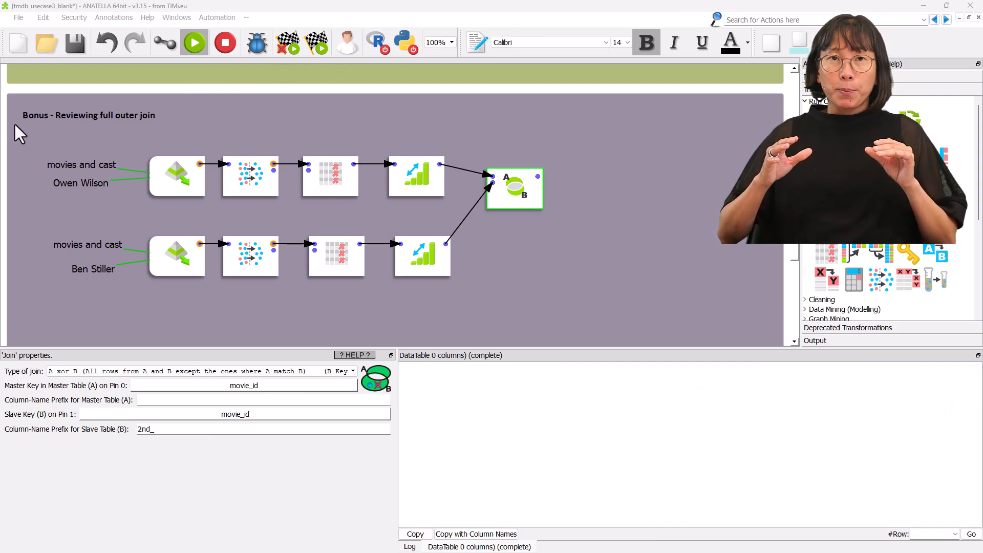
Set the bonus section's join to Full Outer Join with unique B keys, run it, and review its rows in an enlarged data table.
left_click(518, 185)
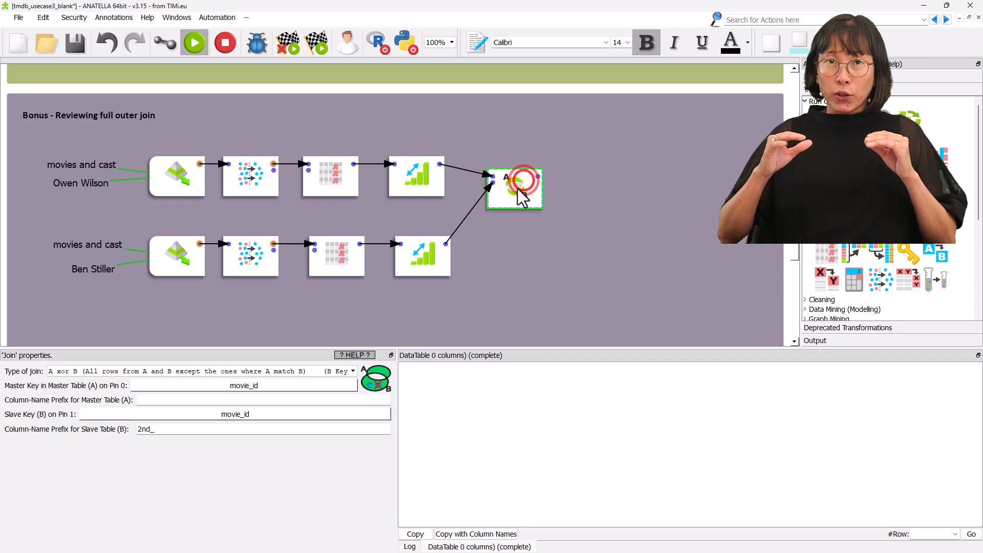
left_click(95, 366)
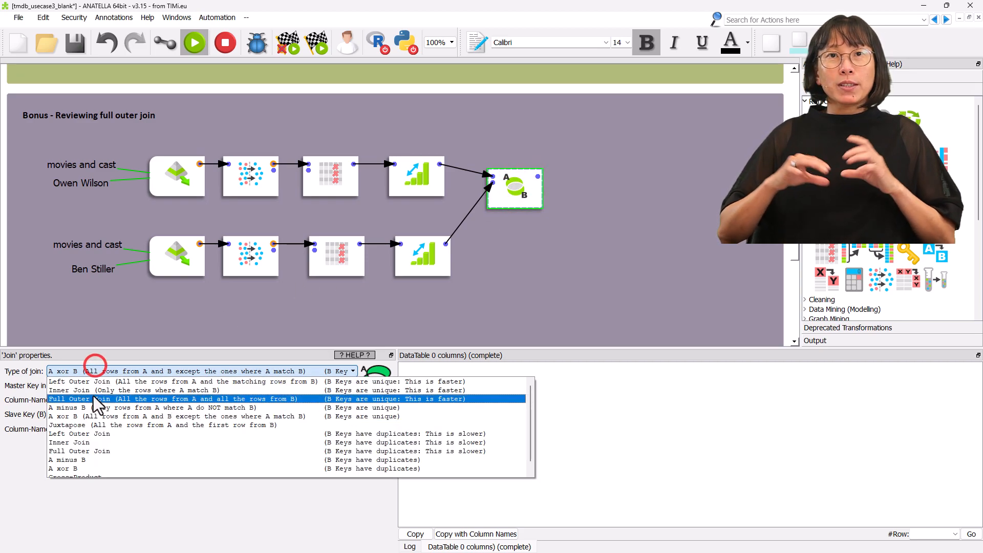
left_click(94, 399)
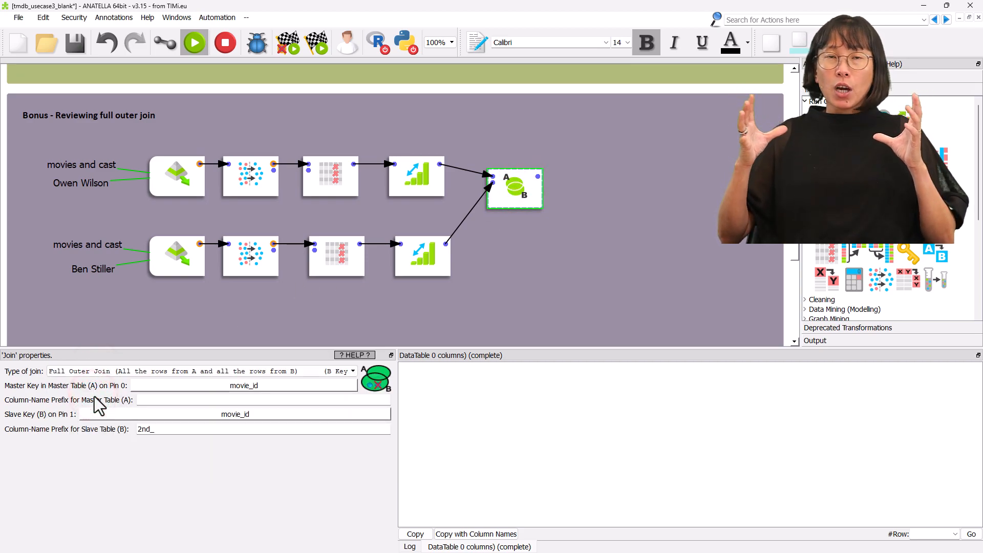
left_click(537, 177)
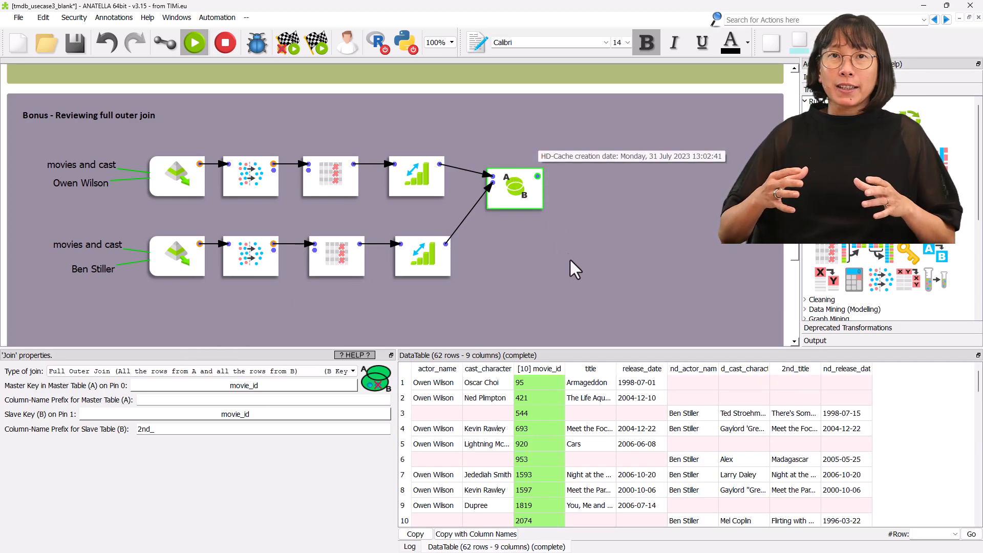
left_click_drag(616, 369, 677, 369)
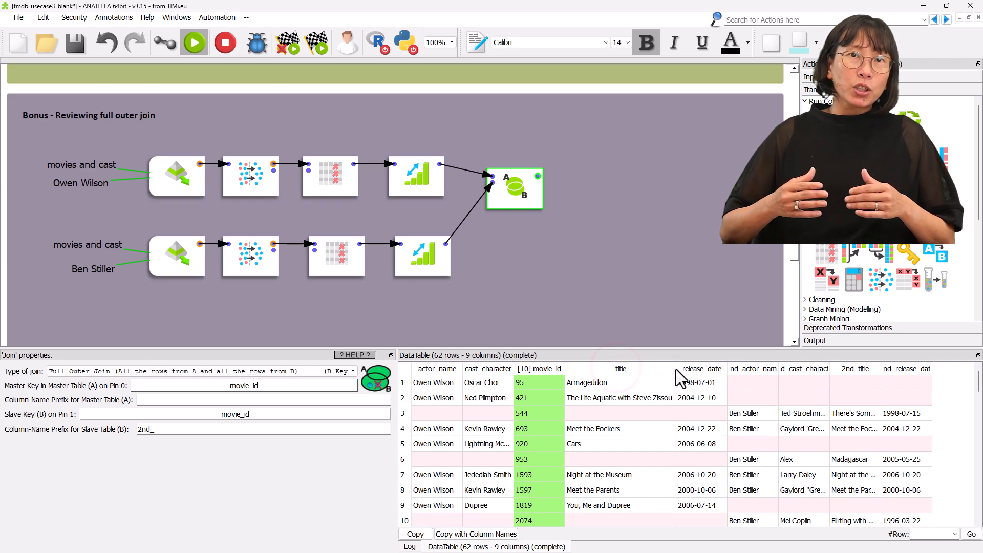
left_click_drag(584, 347, 576, 290)
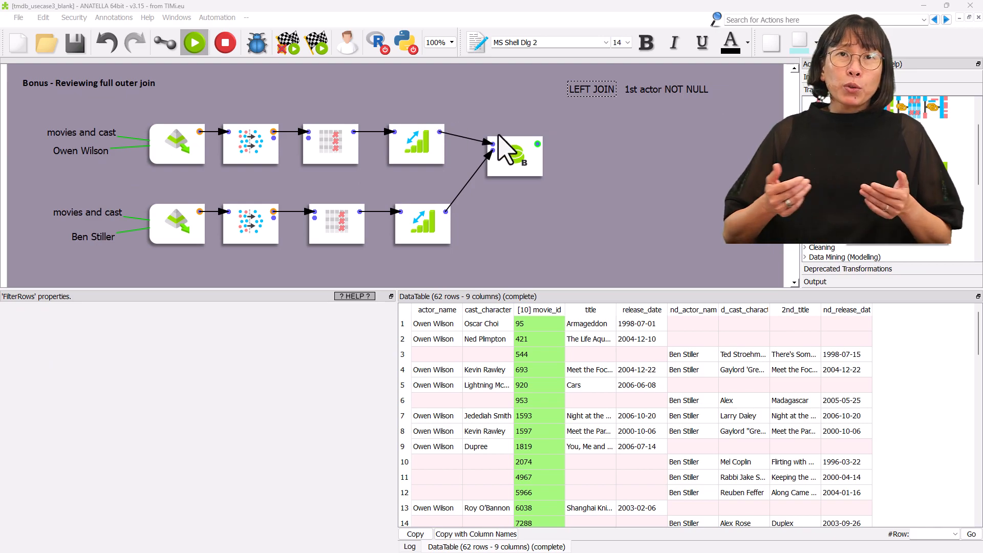
scroll(742, 389, "down", 14)
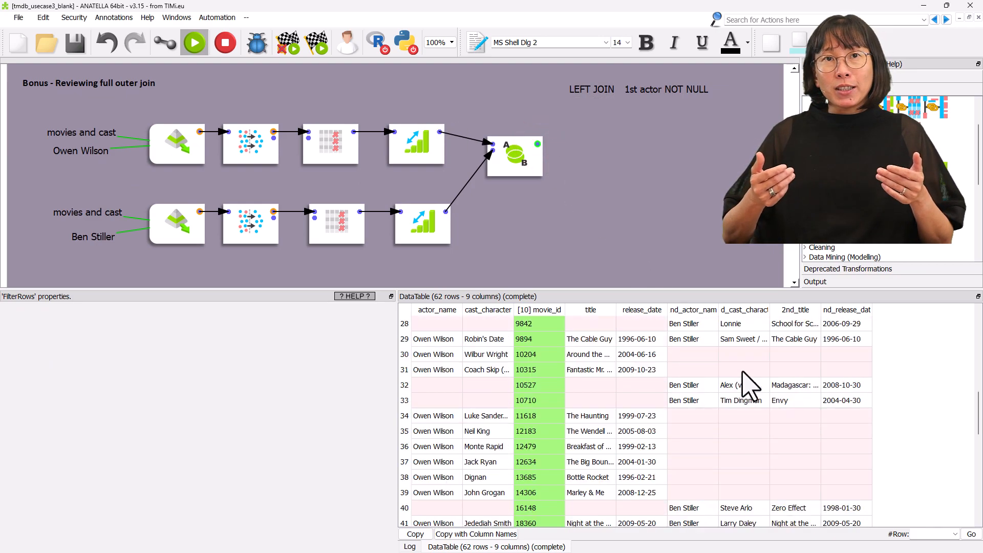
scroll(743, 372, "up", 3)
Add a FilterRows box fed by the full outer join under the LEFT JOIN label, with actor_name as its column.
left_click_drag(868, 225, 597, 164)
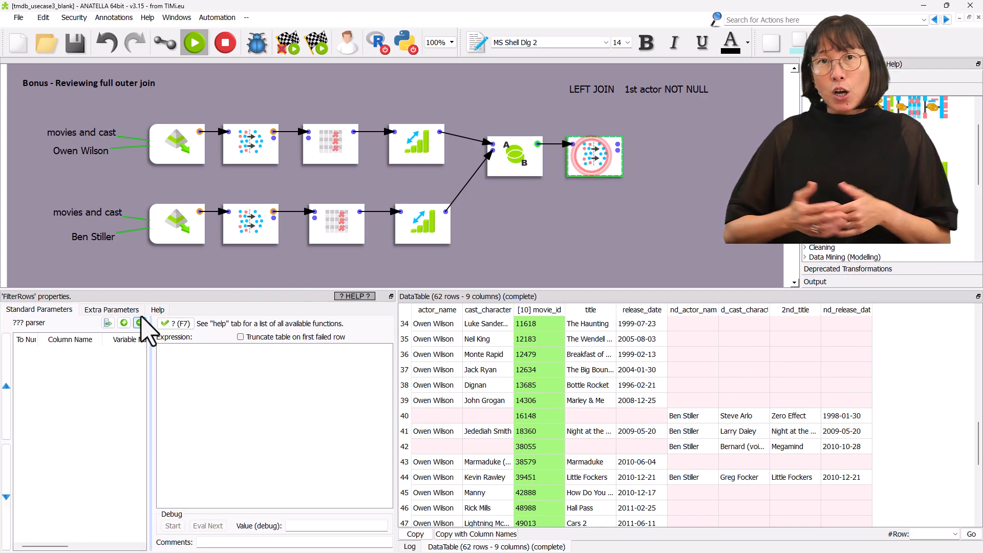
left_click(125, 322)
left_click(412, 125)
double_click(315, 185)
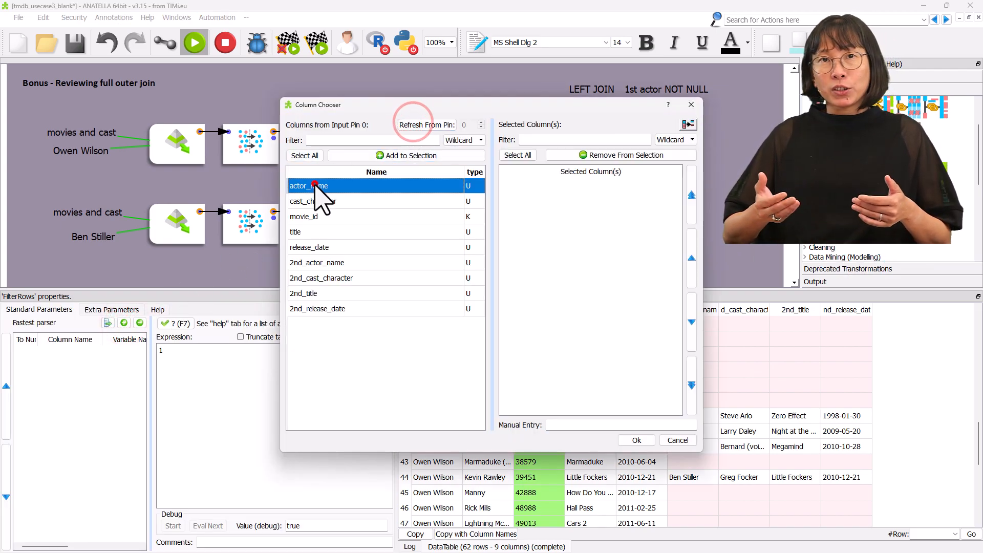
left_click(637, 440)
Set the LEFT JOIN filter expression to not(isNull( actor_name )), run it, and review the filtered rows.
left_click(240, 407)
key("ctrl+a")
type("not(isNull( actor_name ))")
left_click(618, 144)
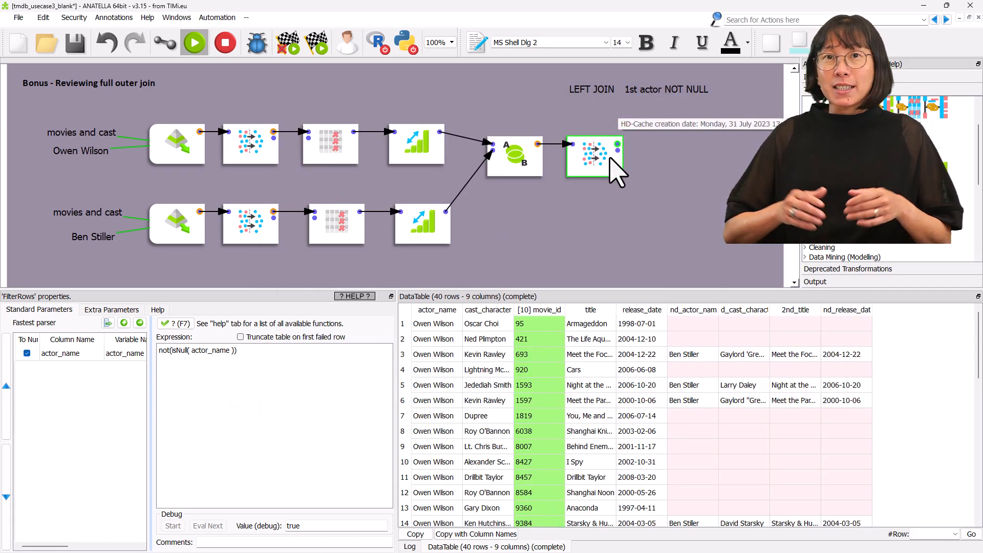
scroll(486, 407, "down", 5)
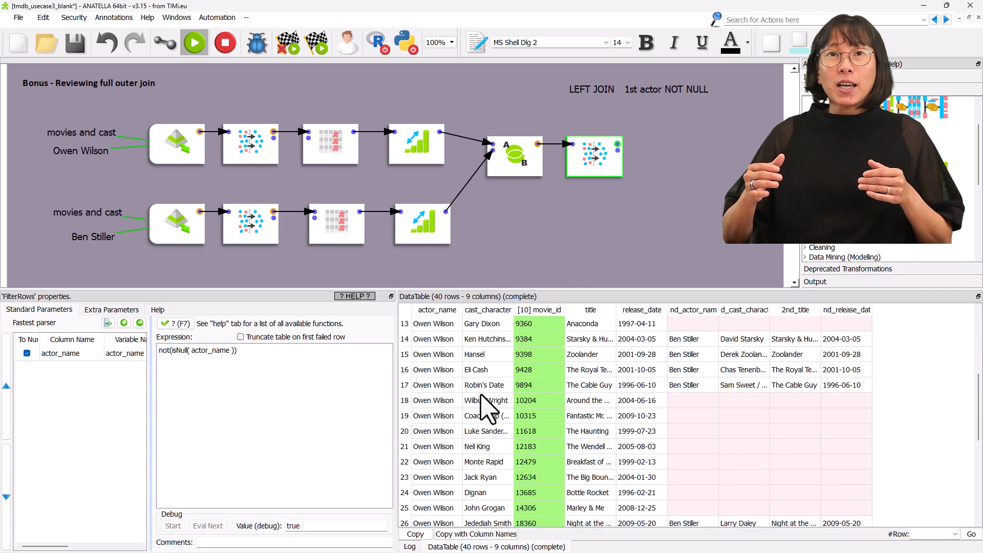
scroll(486, 407, "up", 5)
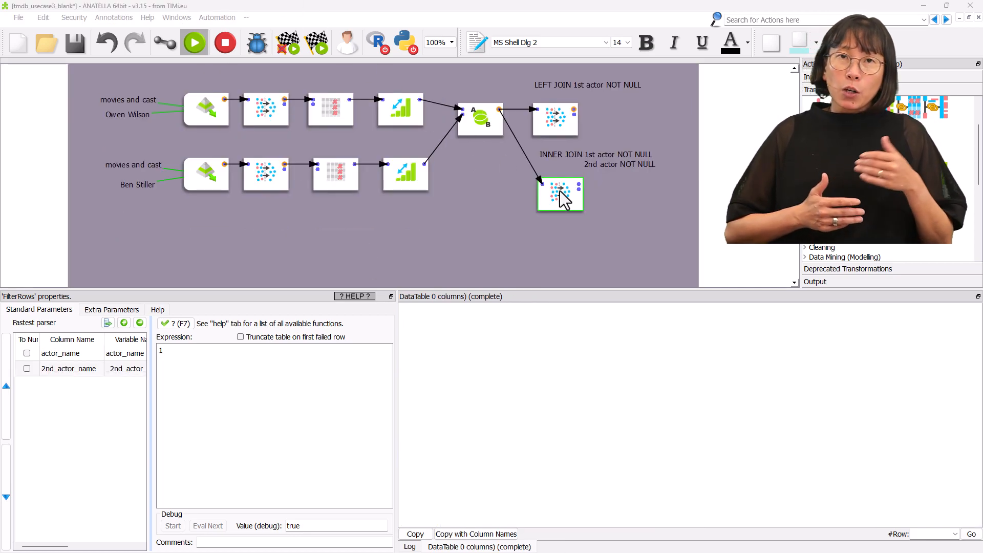
Set the INNER JOIN filter expression to not(isNull( actor_name )) && not(isNull( _2nd_actor_name )) and run it.
left_click(560, 197)
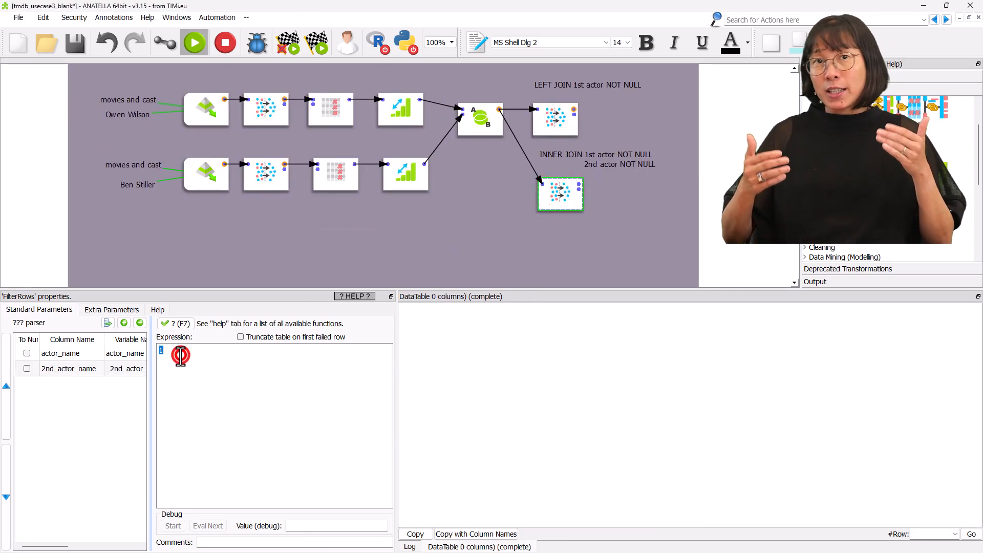
type("not(isNull( actor_name )) && not(isNull( _2nd_actor_name ))")
left_click(580, 184)
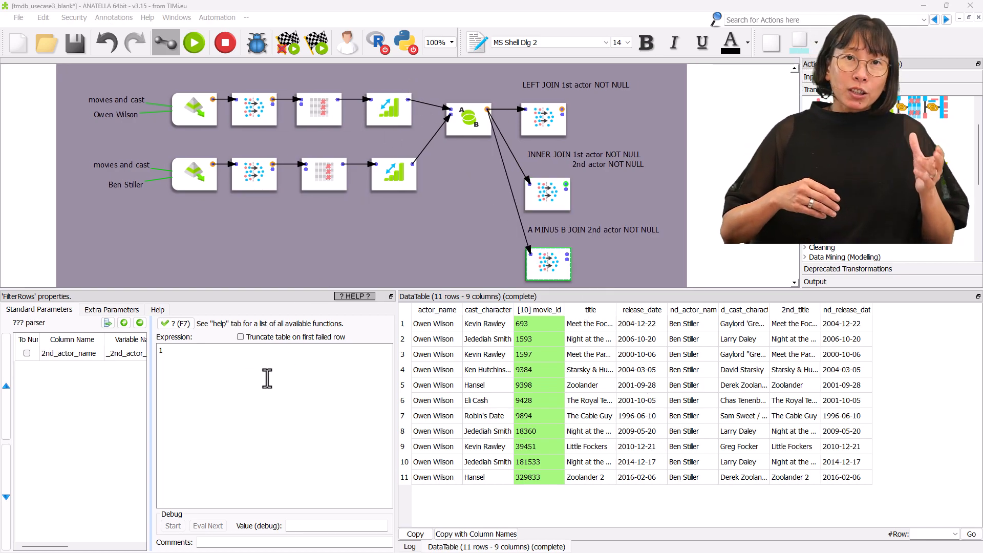
Set the A MINUS B filter expression to isNull( _2nd_actor_name ), run it, and review the filtered rows.
double_click(268, 378)
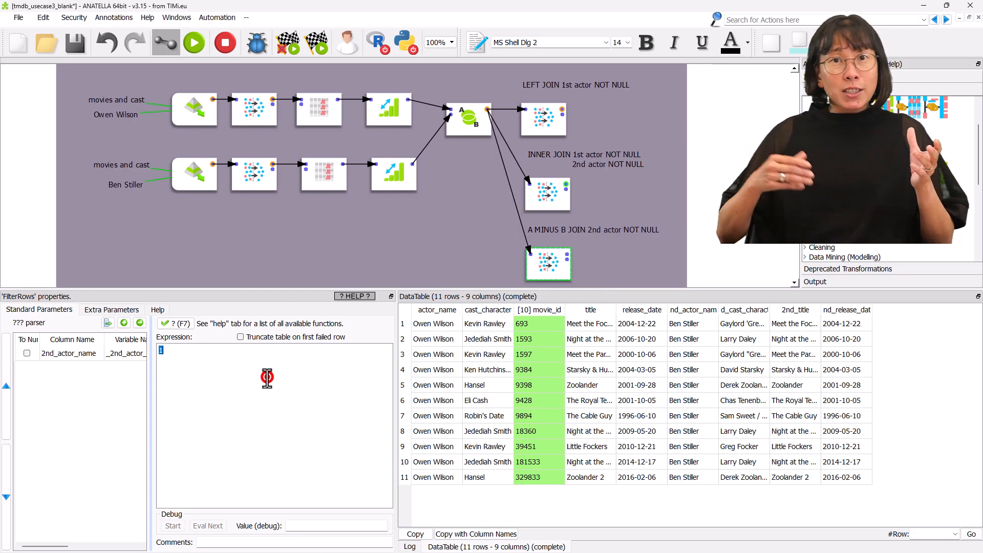
type("isNull(  _2nd_actor_name  )")
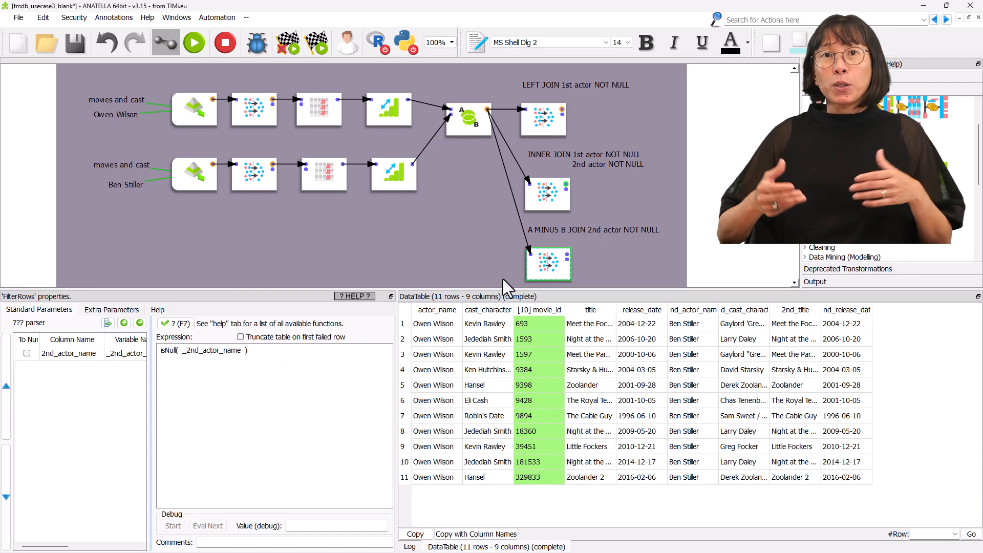
left_click(576, 251)
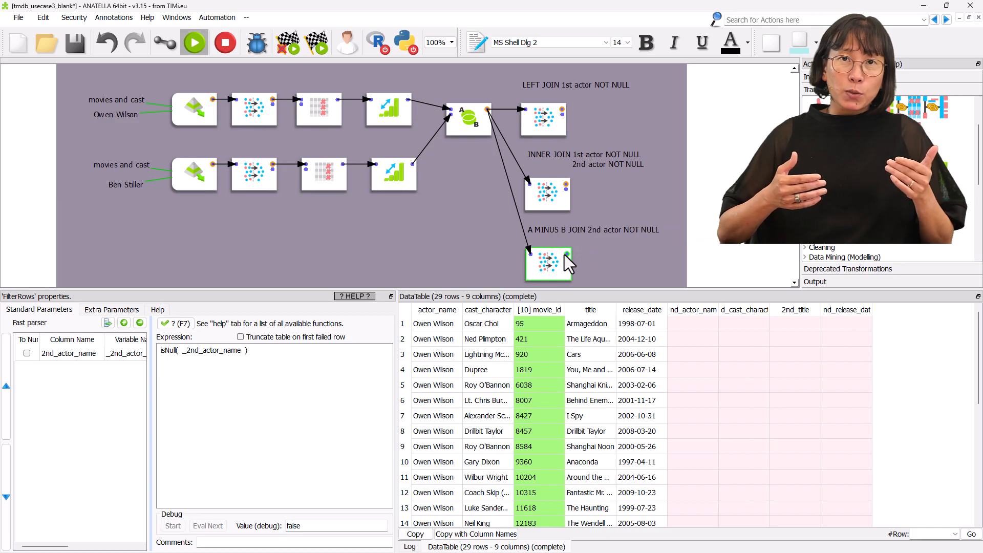
scroll(635, 418, "down", 5)
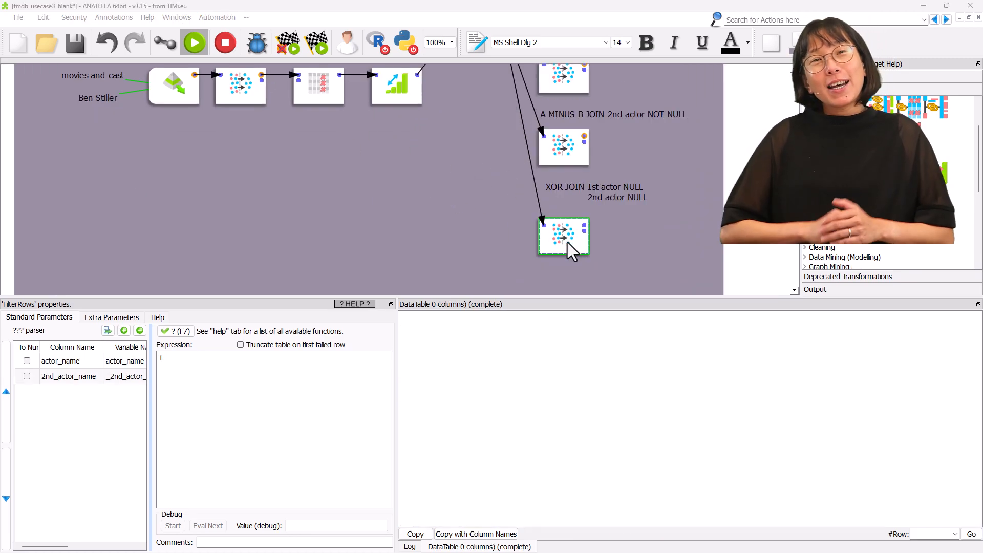
Set the XOR JOIN filter expression to isNull( actor_name ) || isNull( _2nd_actor_name ), run it, and review the filtered rows.
left_click(567, 242)
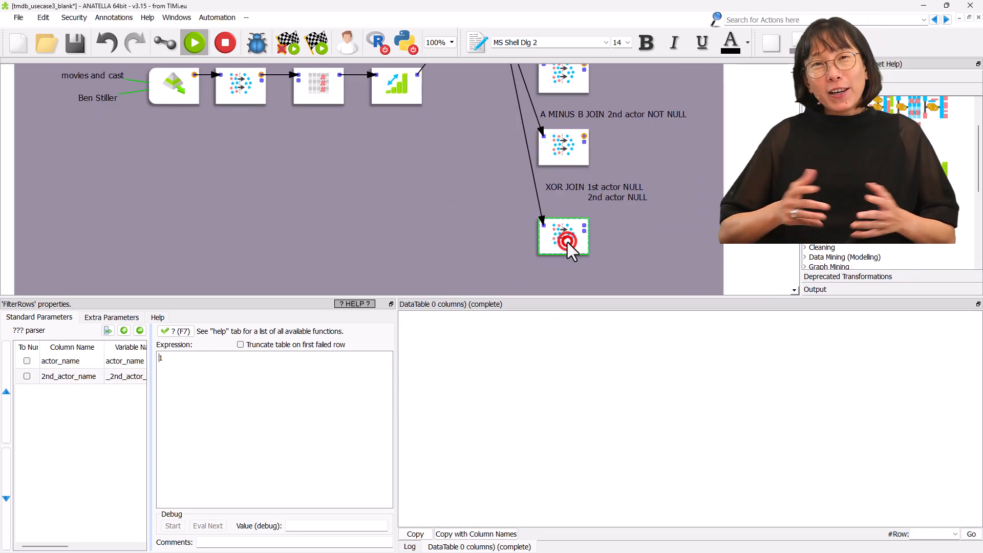
double_click(282, 369)
type("isNull( actor_name ) || isNull( _2nd_actor_name )")
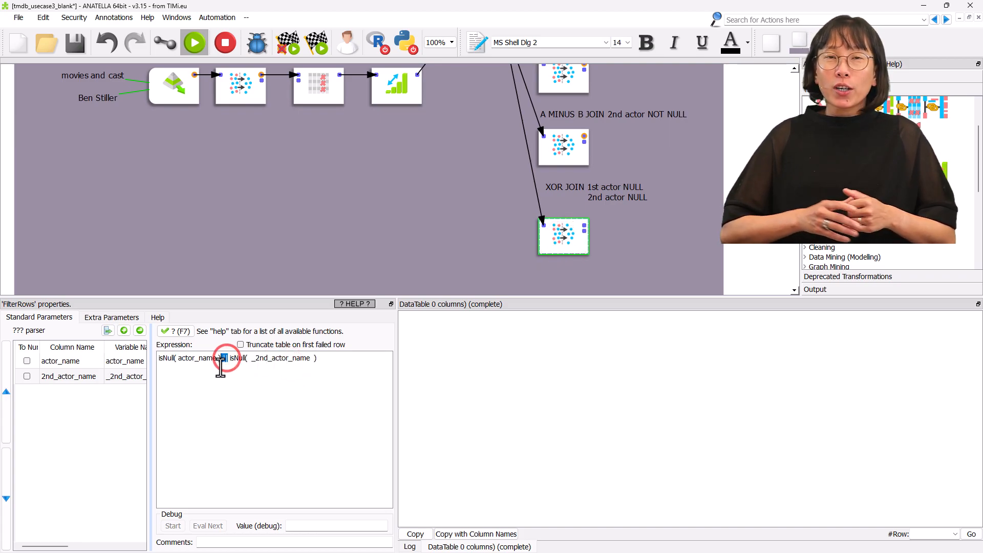
left_click(227, 395)
left_click(585, 225)
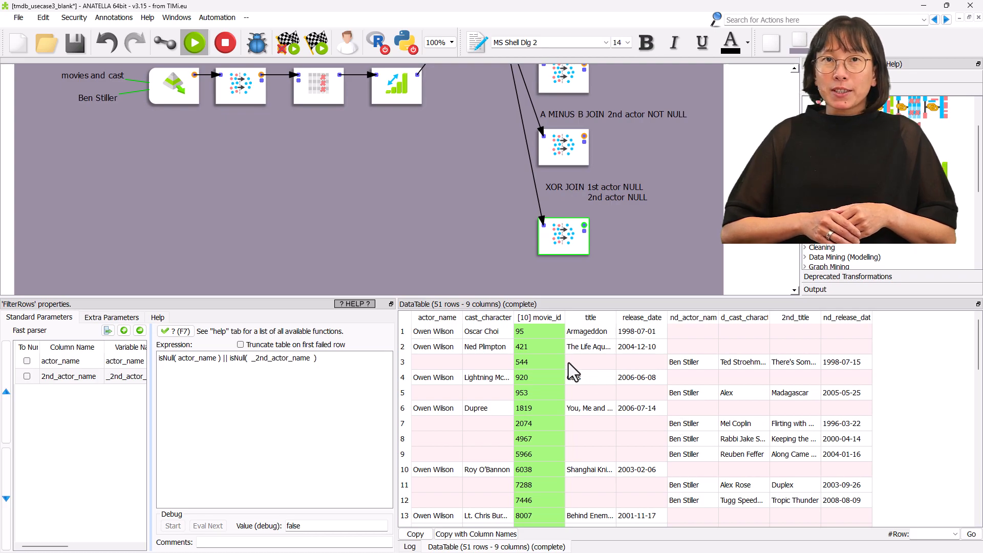
scroll(569, 362, "down", 11)
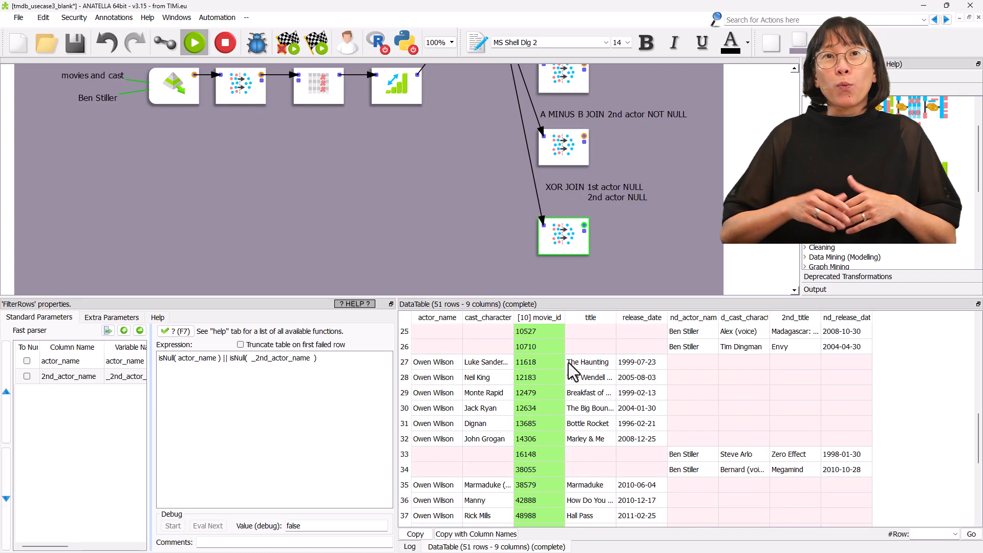
scroll(568, 362, "down", 2)
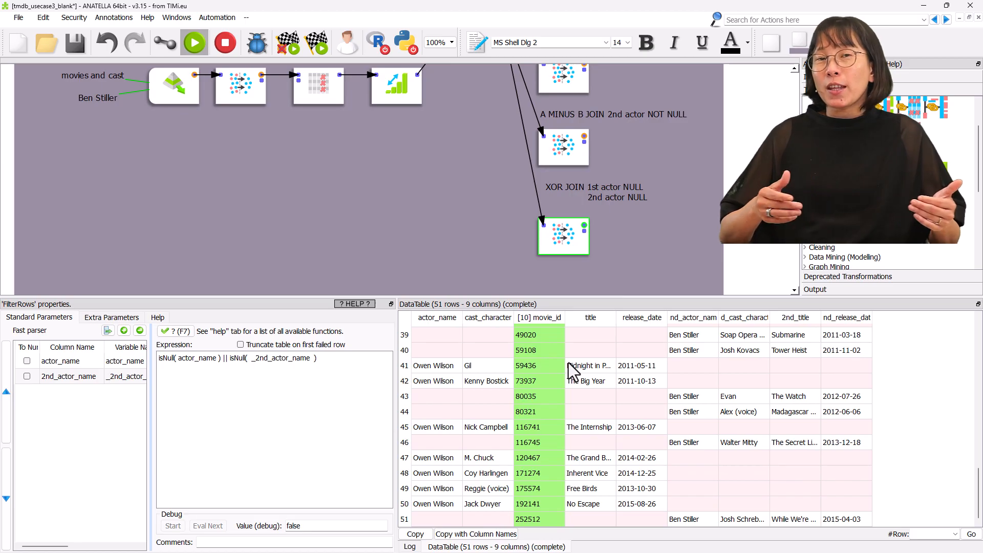